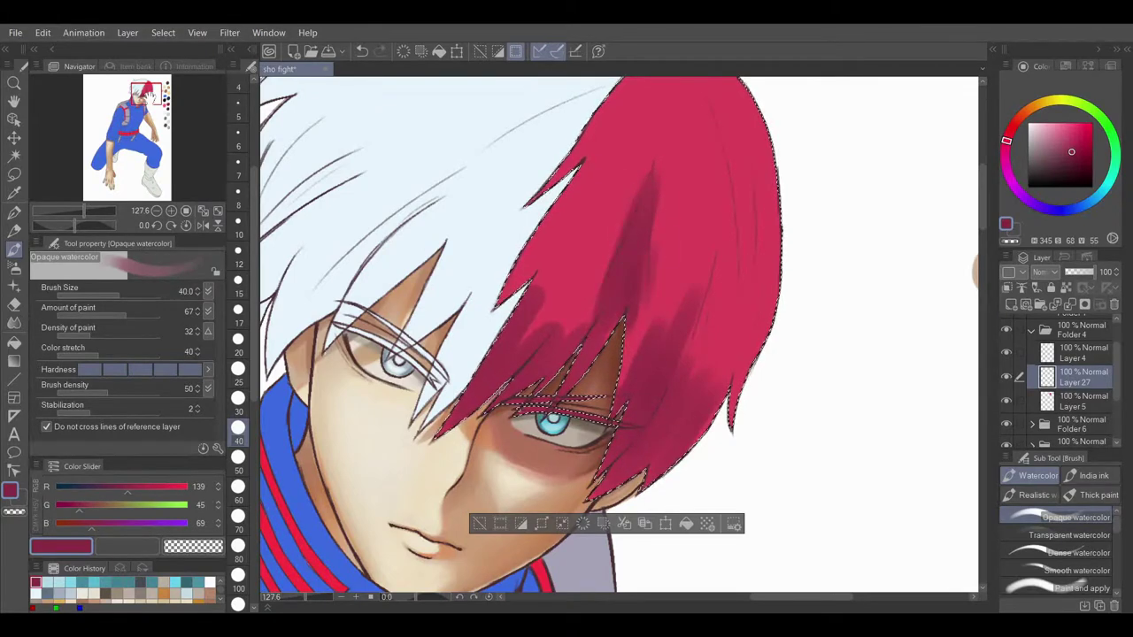
# - Shade the crown, fringe and outer side of the red hair on Layer 27 in darker red with Opaque watercolor at size 40
pyautogui.moveTo(567, 160); pyautogui.dragTo(539, 273)
pyautogui.moveTo(629, 160); pyautogui.dragTo(591, 268)
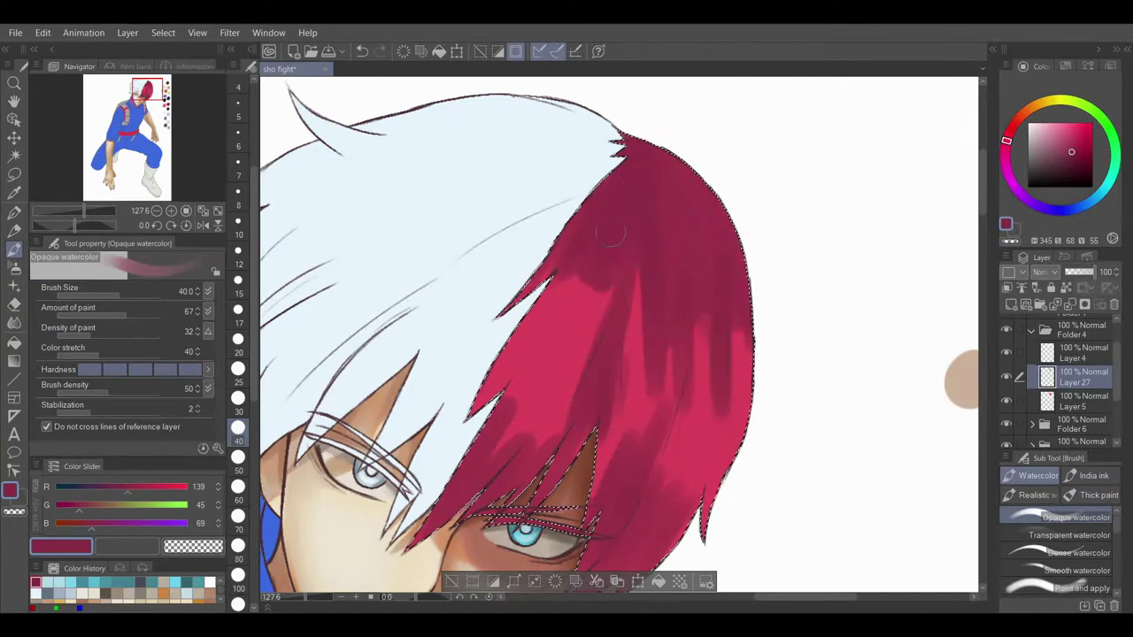
pyautogui.moveTo(586, 336); pyautogui.dragTo(577, 385)
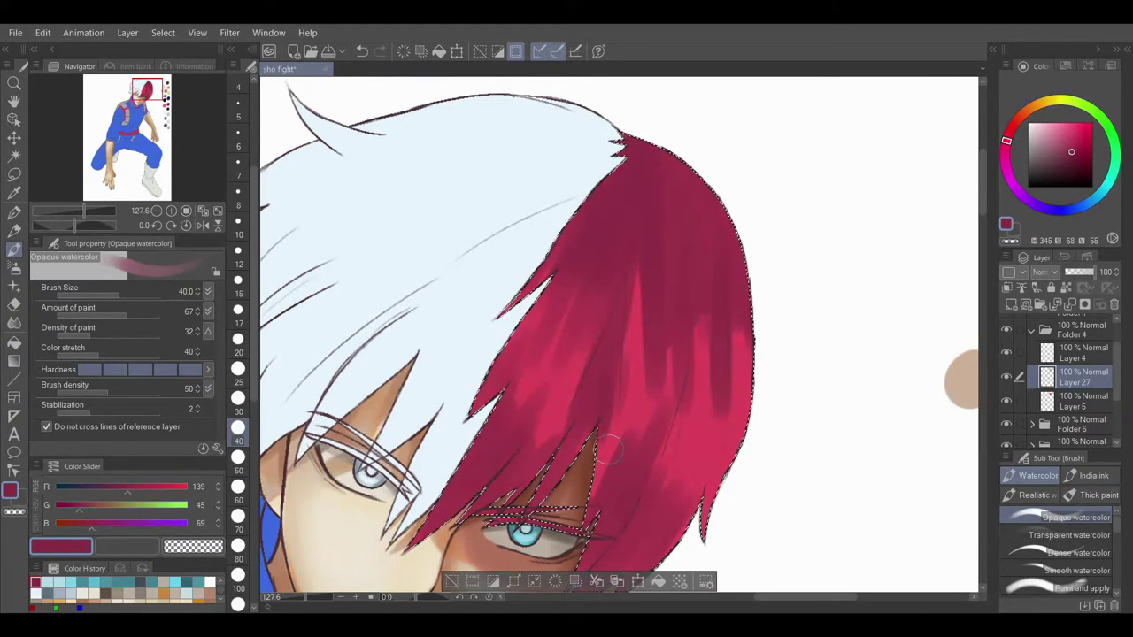
pyautogui.moveTo(685, 400); pyautogui.dragTo(665, 449)
pyautogui.moveTo(652, 350); pyautogui.dragTo(643, 397)
pyautogui.moveTo(703, 321); pyautogui.dragTo(710, 420)
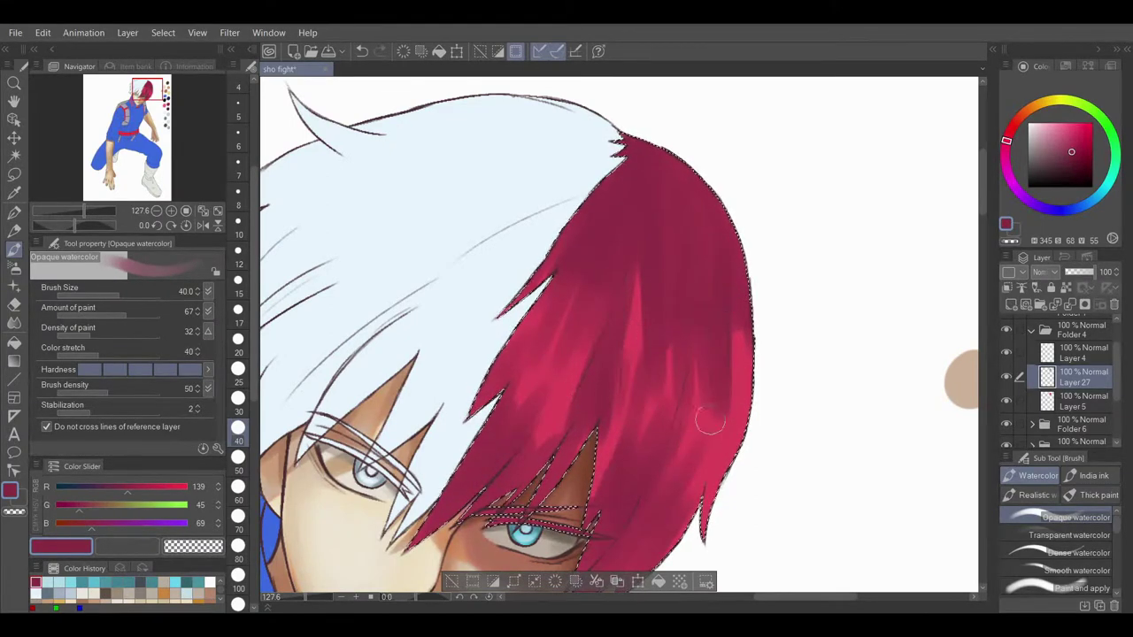
# - Smooth the dark and light areas of the red hair on Layer 27 with the Blend tool at size 50
pyautogui.click(15, 324)
pyautogui.click(238, 459)
pyautogui.moveTo(543, 377); pyautogui.dragTo(573, 320)
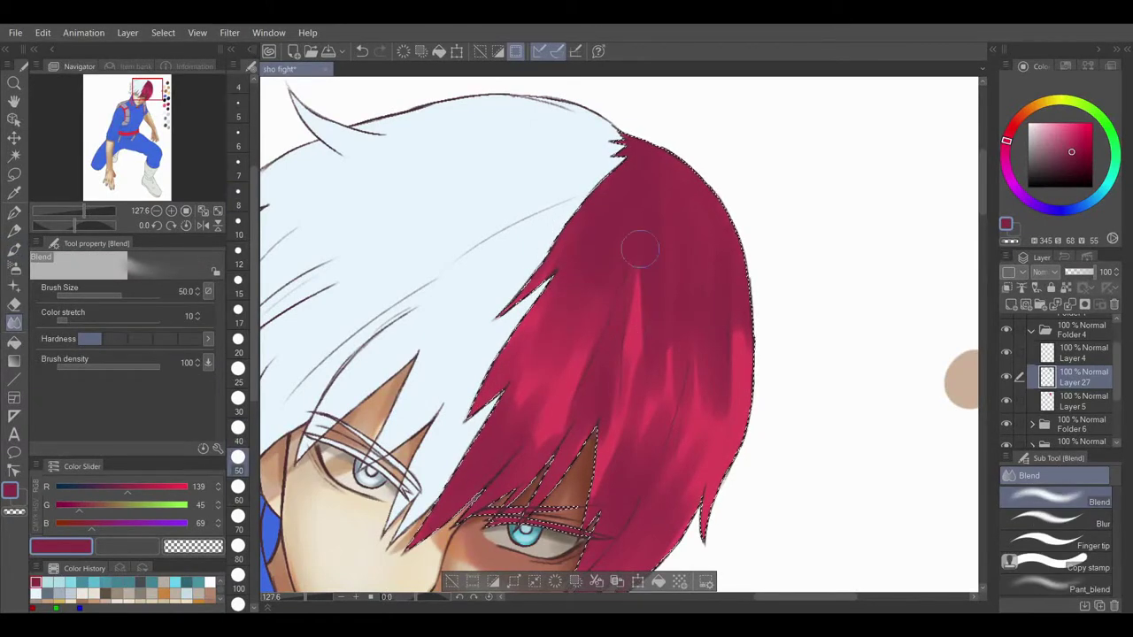
pyautogui.moveTo(642, 238); pyautogui.dragTo(634, 354)
pyautogui.moveTo(724, 278); pyautogui.dragTo(736, 380)
pyautogui.moveTo(530, 469)
pyautogui.mouseDown()
pyautogui.moveTo(551, 403)
pyautogui.moveTo(624, 354)
pyautogui.mouseUp()
pyautogui.moveTo(651, 425)
pyautogui.mouseDown()
pyautogui.moveTo(700, 382)
pyautogui.moveTo(719, 407)
pyautogui.mouseUp()
pyautogui.moveTo(732, 317); pyautogui.dragTo(726, 376)
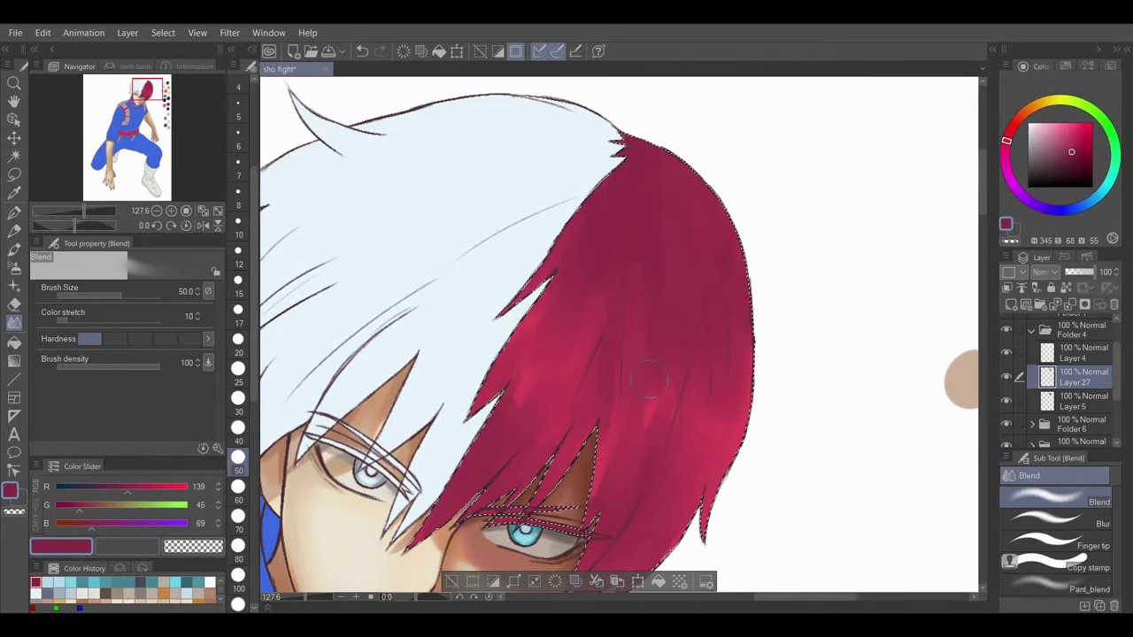
pyautogui.moveTo(506, 419)
pyautogui.mouseDown()
pyautogui.moveTo(548, 310)
pyautogui.moveTo(477, 338)
pyautogui.mouseUp()
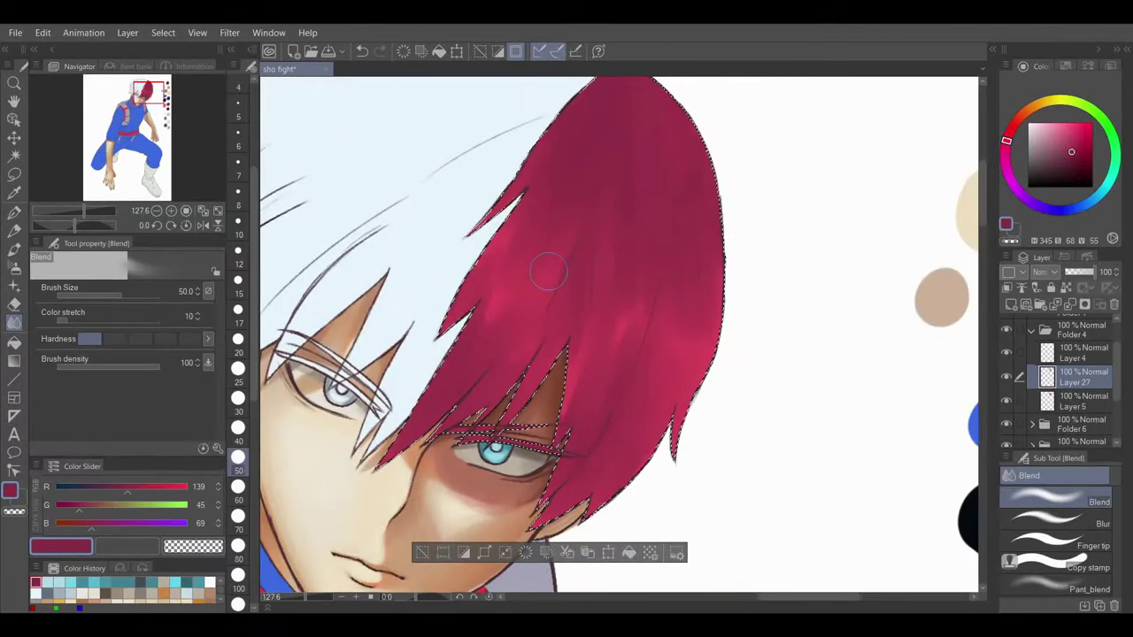
# - Add a layer above Layer 27 and paint dark red strands through the hair with the Hair Like Brush at size 17
pyautogui.click(1011, 305)
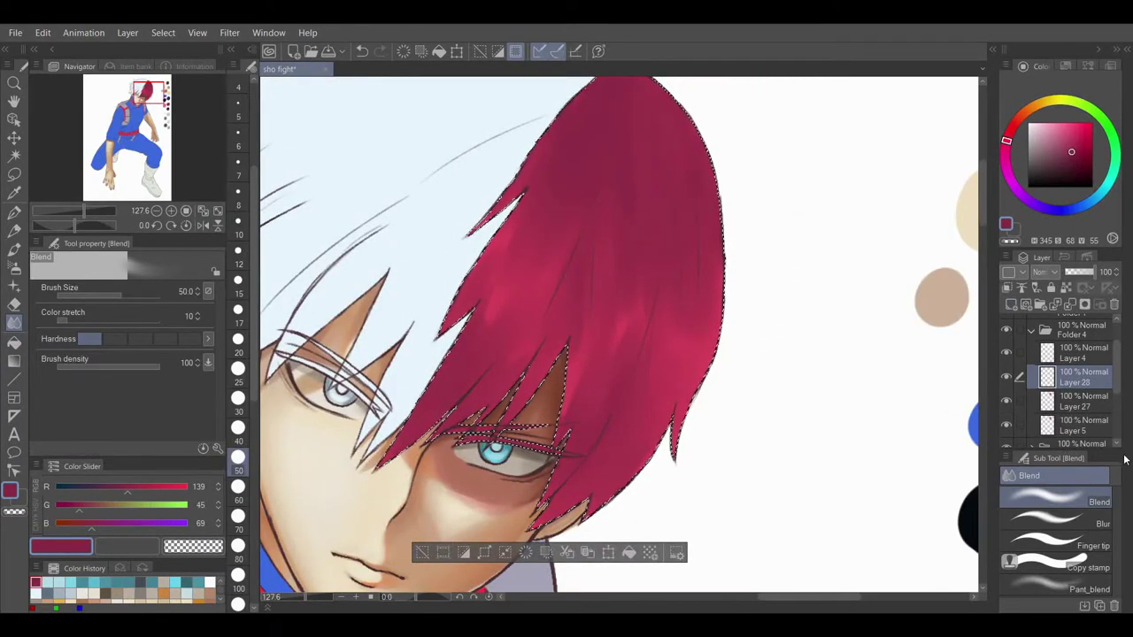
pyautogui.press('b')
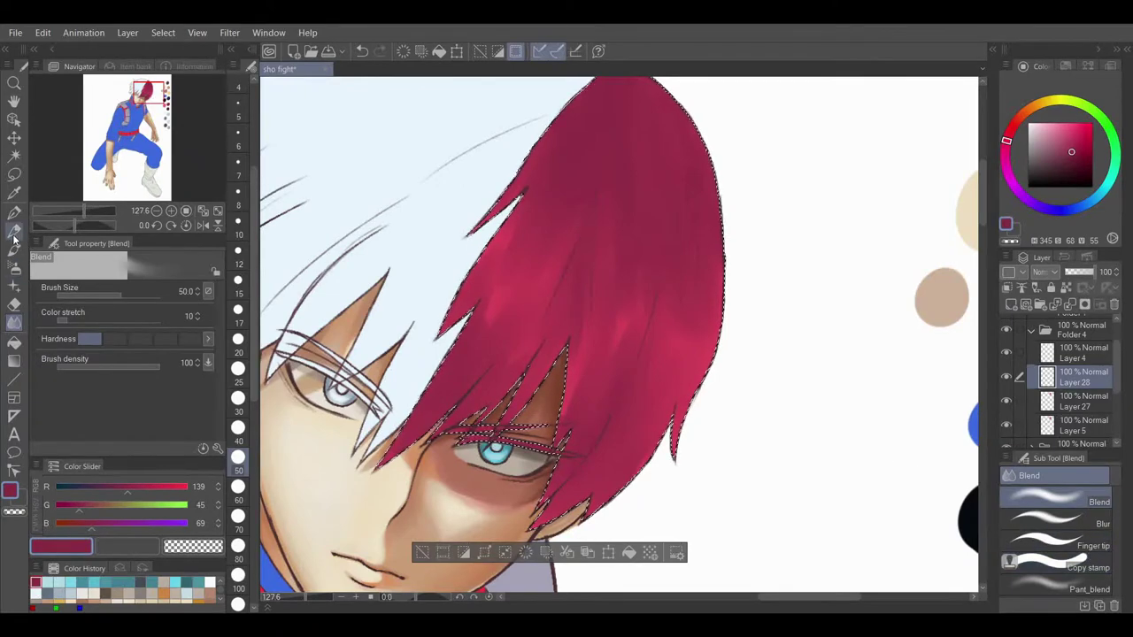
pyautogui.scroll(-3, 1058, 549)
pyautogui.click(1082, 556)
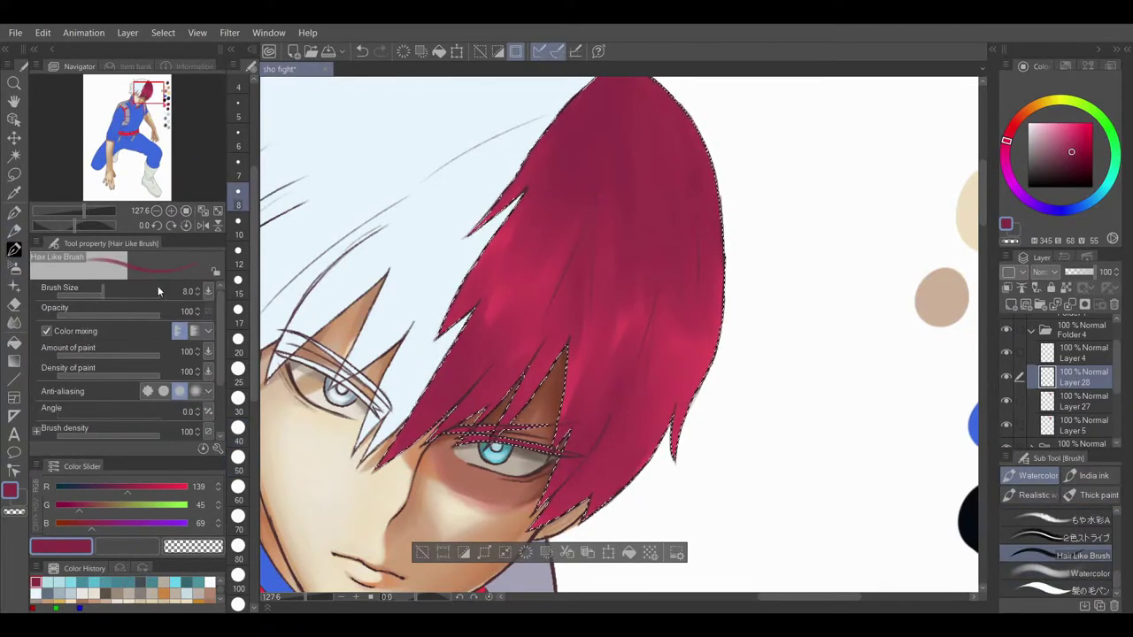
pyautogui.click(237, 308)
pyautogui.moveTo(437, 413); pyautogui.dragTo(479, 407)
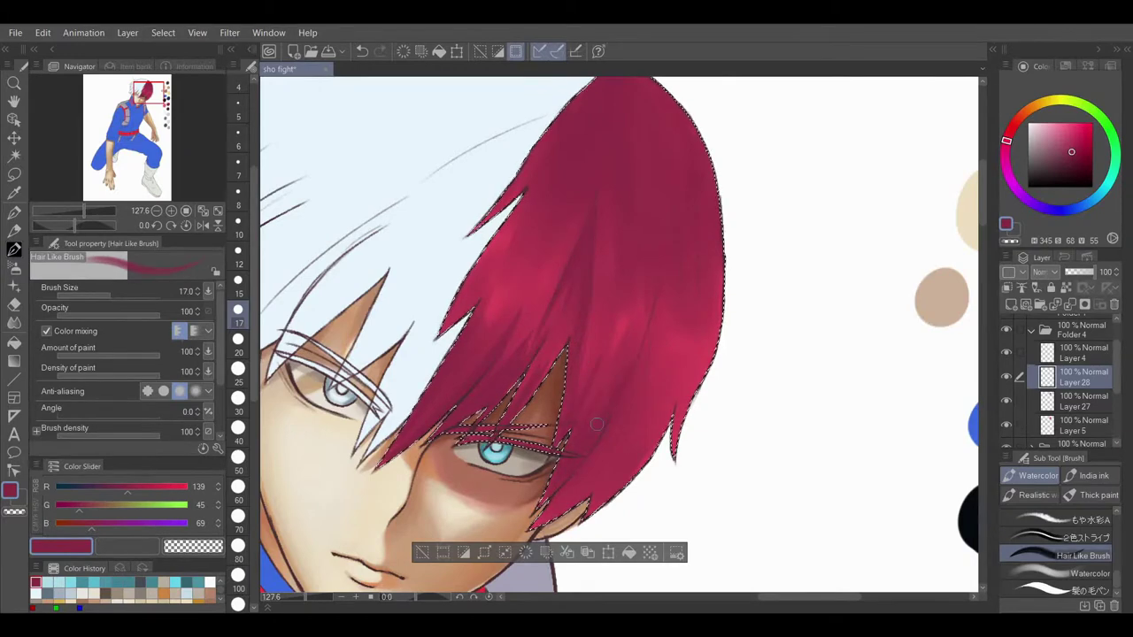
pyautogui.moveTo(608, 205); pyautogui.dragTo(600, 324)
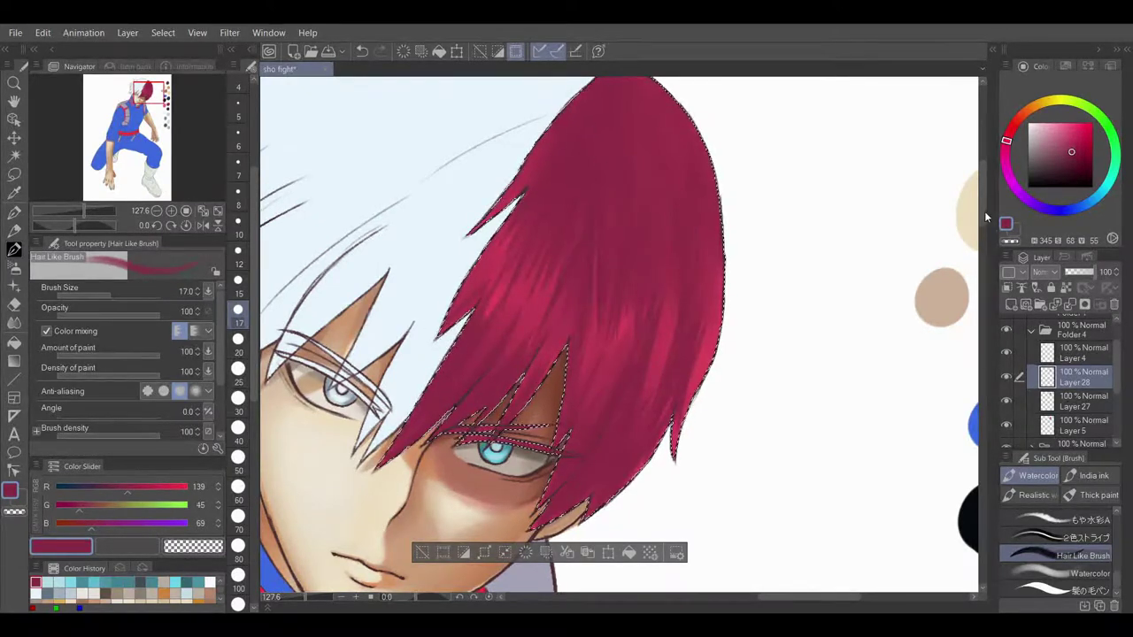
pyautogui.moveTo(986, 214); pyautogui.dragTo(985, 211)
pyautogui.scroll(3, 984, 208)
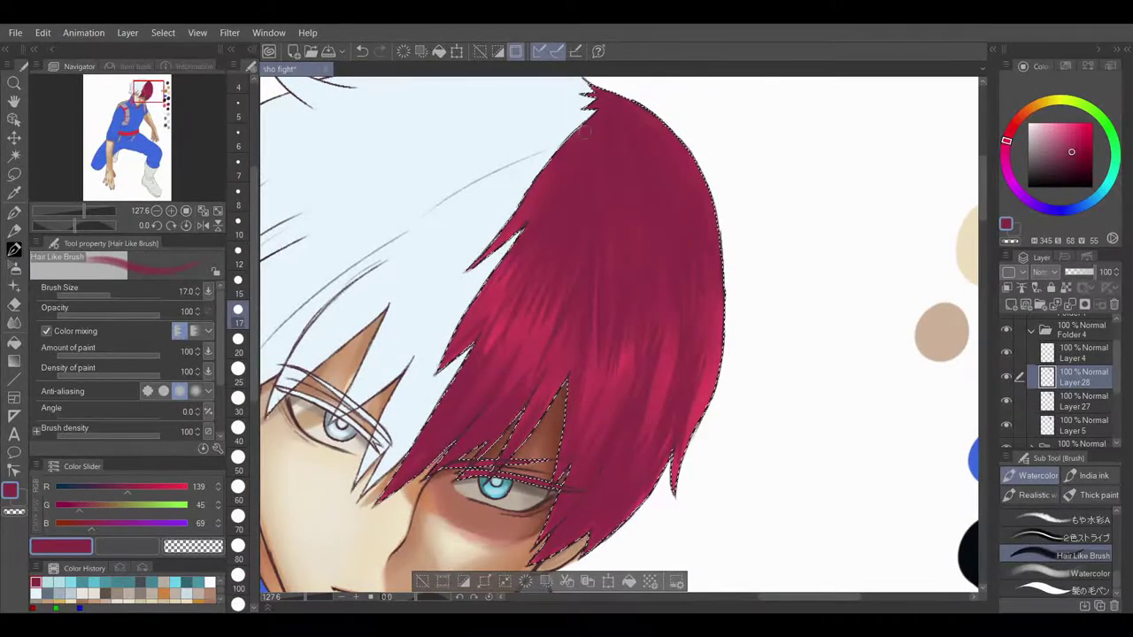
# - Add a layer above Layer 28, sample the lighter red, and blend the strands on Layer 28 at size 17
pyautogui.click(1011, 305)
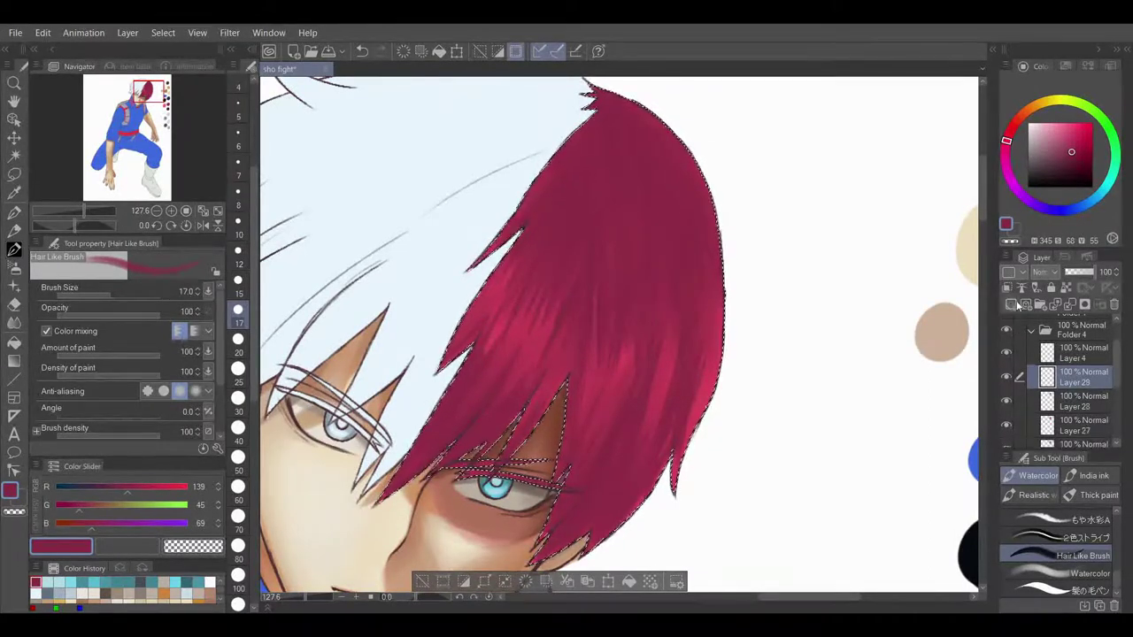
pyautogui.click(1076, 401)
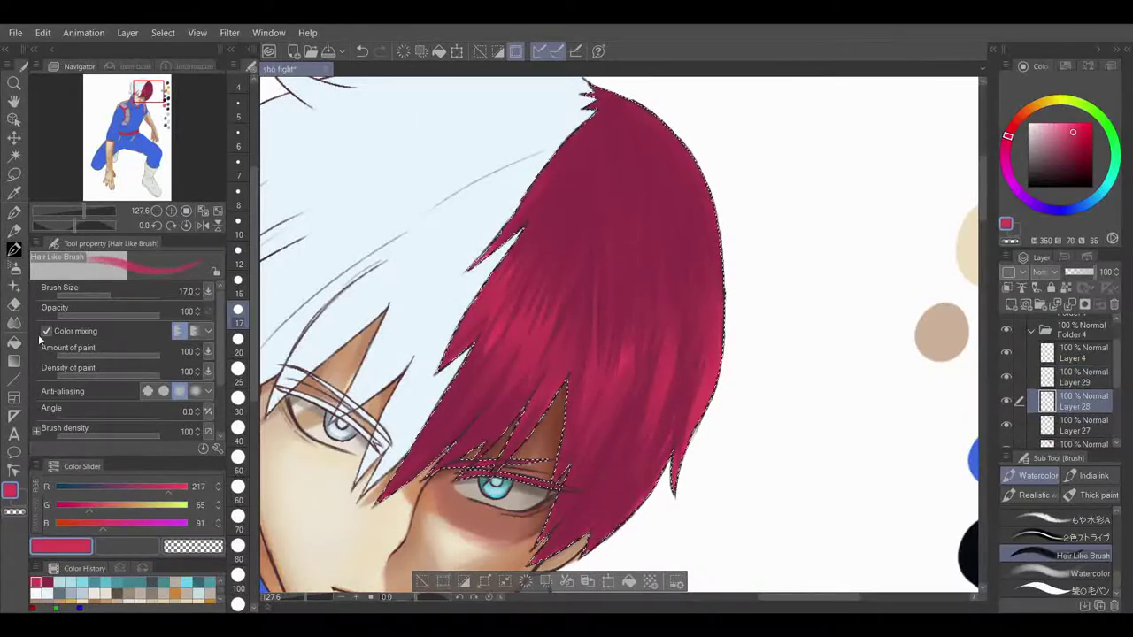
pyautogui.press('j')
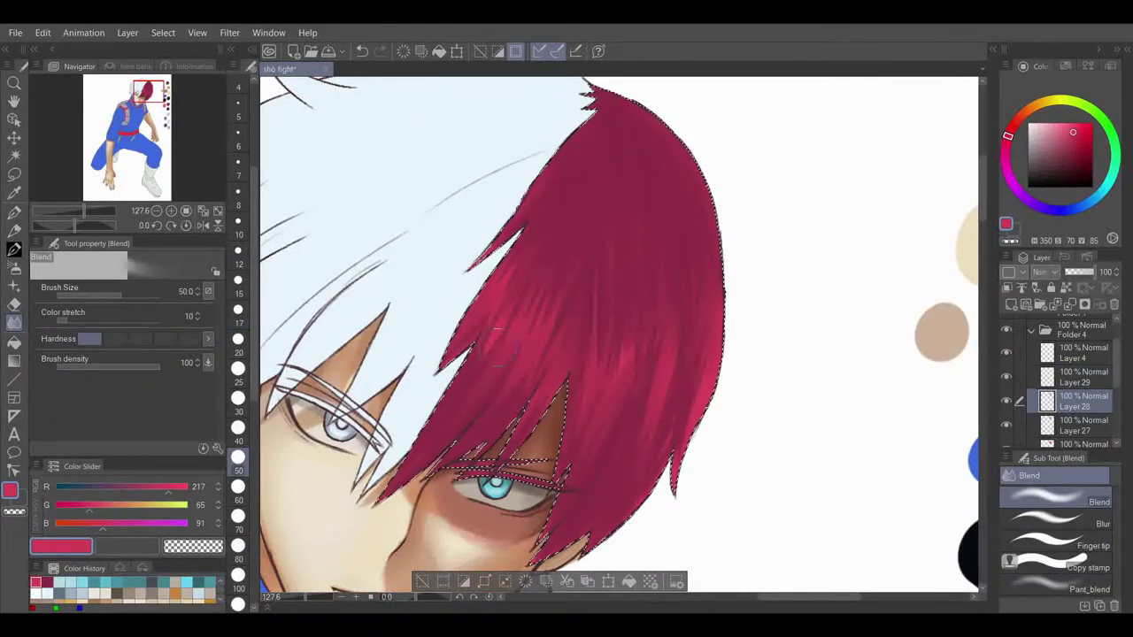
pyautogui.press('[')
pyautogui.press('[')
pyautogui.press('[')
pyautogui.press('[')
pyautogui.press('[')
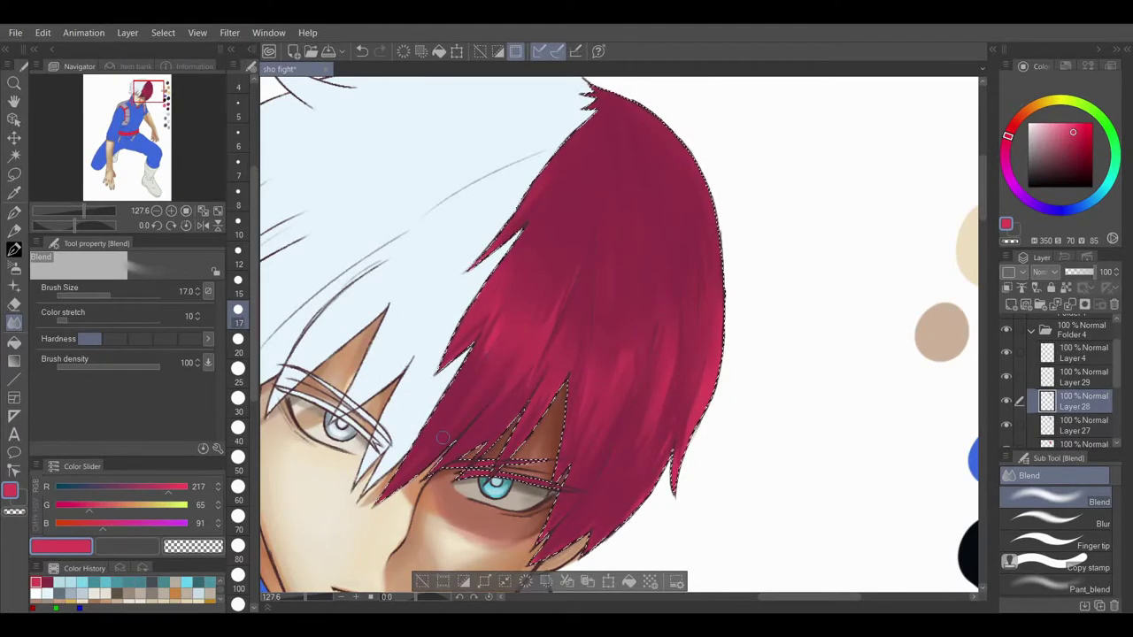
# - Add a layer above Layer 29 and paint lighter red strands across the hair with the Hair Like Brush, softening them with Blend
pyautogui.click(1082, 376)
pyautogui.press('b')
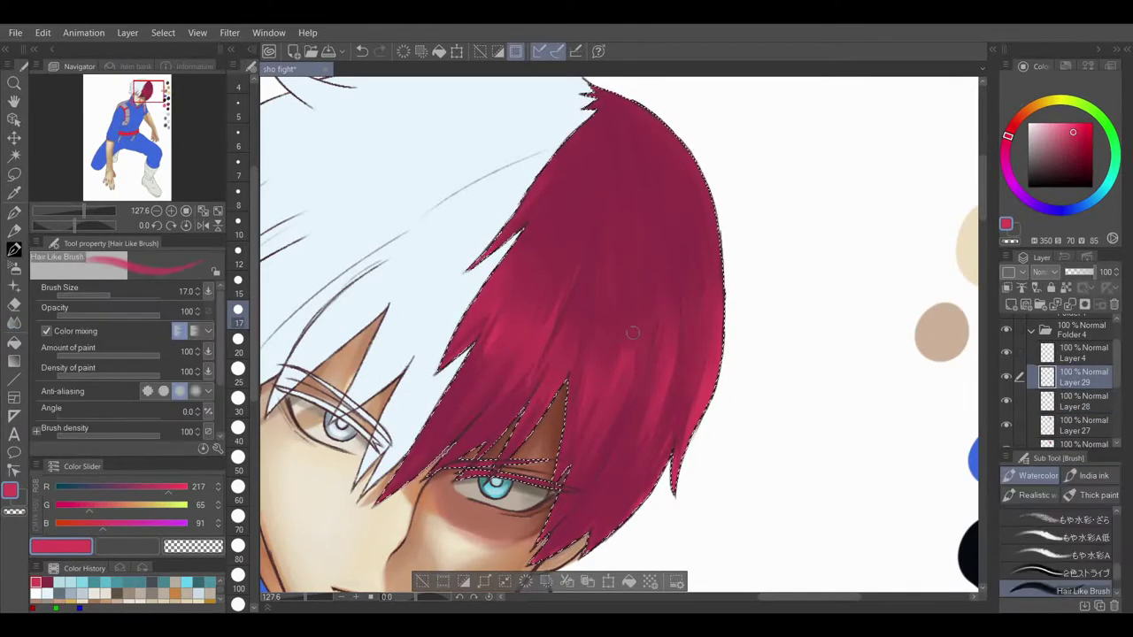
pyautogui.click(1005, 403)
pyautogui.click(1006, 402)
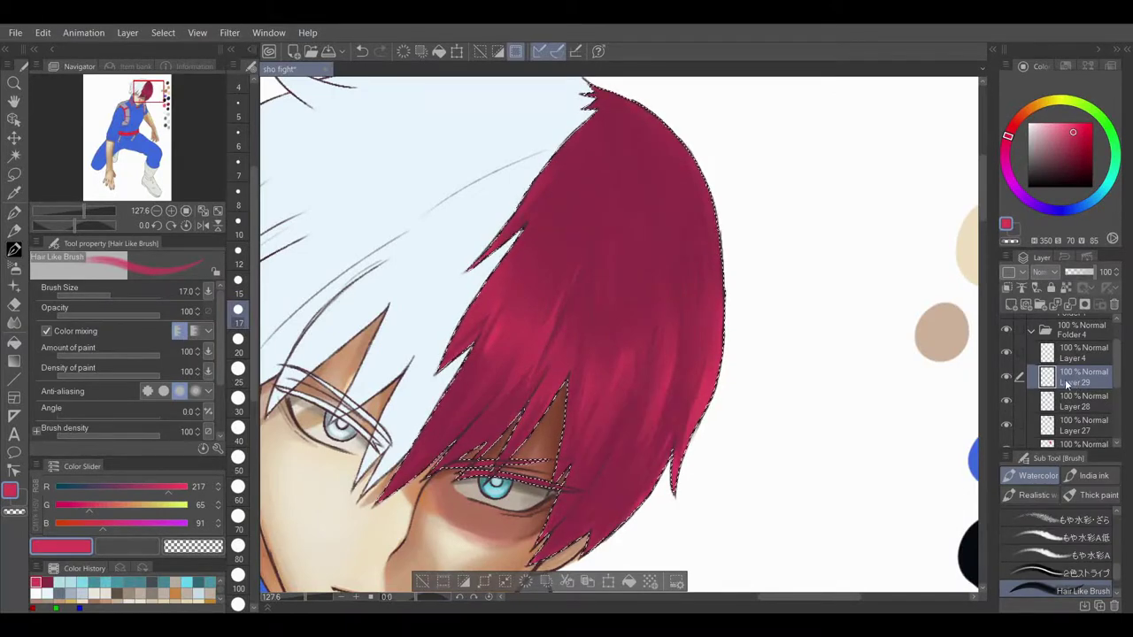
pyautogui.click(1014, 306)
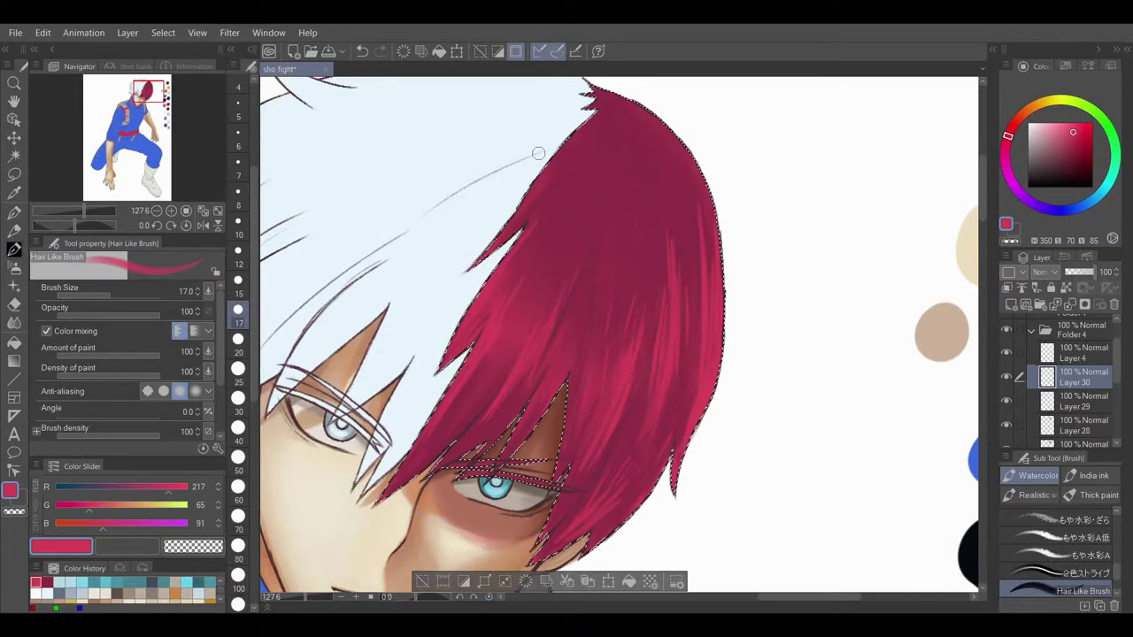
pyautogui.moveTo(595, 209); pyautogui.dragTo(564, 288)
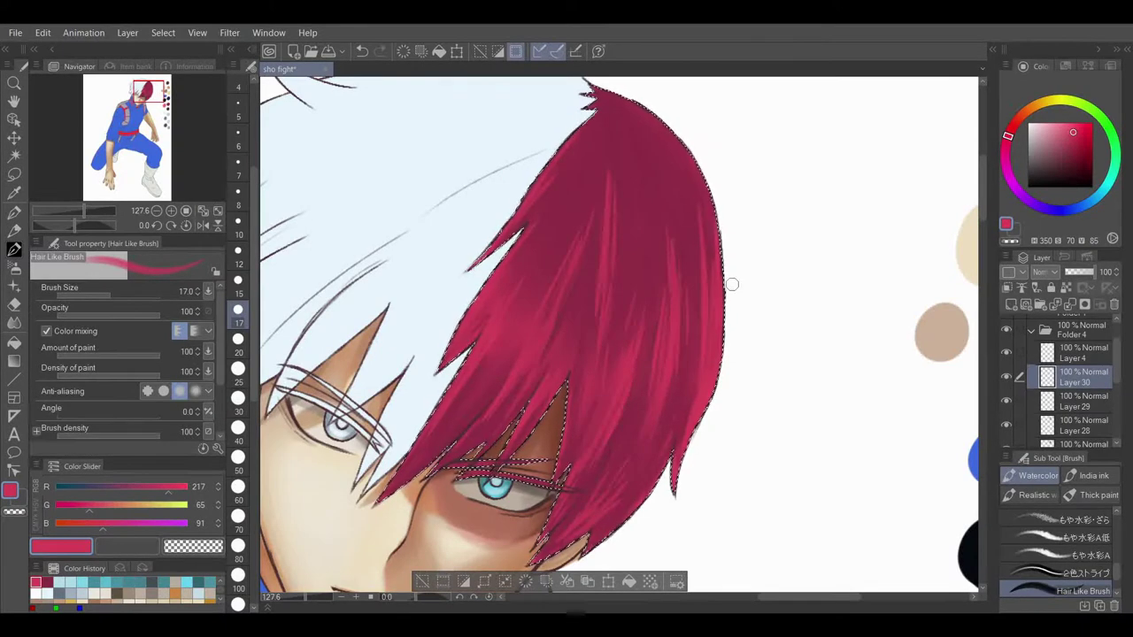
pyautogui.press('j')
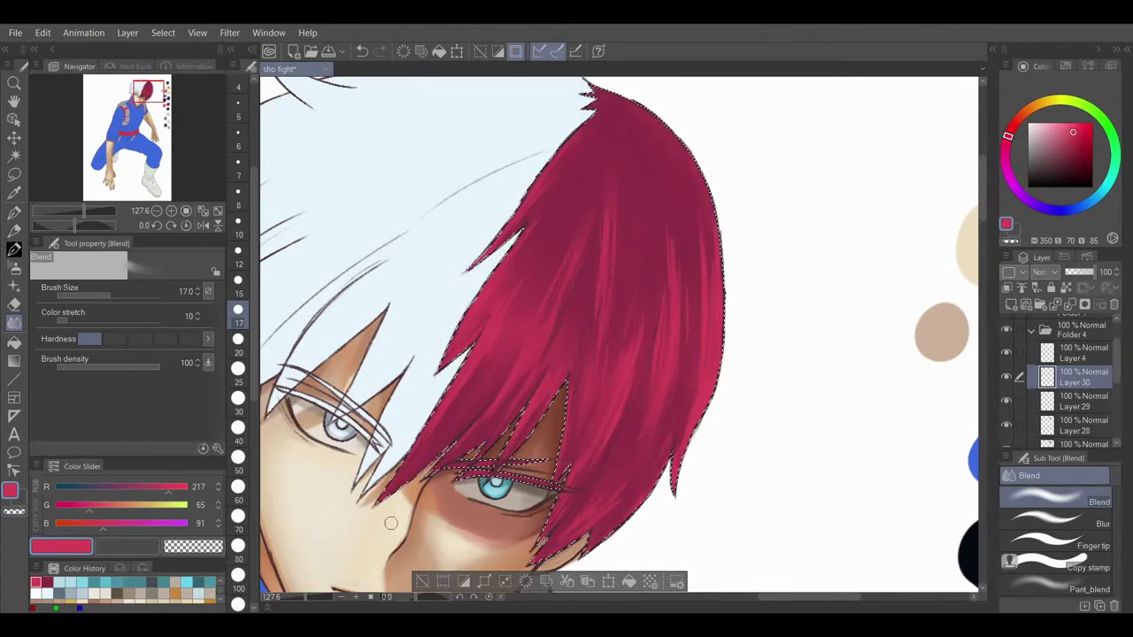
pyautogui.scroll(-2, 516, 425)
# - Add a layer above Layer 30 and shade the roots of the red hair in dark maroon (RGB 71, 34, 42) with Opaque watercolor
pyautogui.click(1013, 305)
pyautogui.moveTo(142, 97)
pyautogui.mouseDown()
pyautogui.moveTo(163, 99)
pyautogui.moveTo(149, 88)
pyautogui.mouseUp()
pyautogui.keyDown('alt'); pyautogui.click(769, 463); pyautogui.keyUp('alt')
pyautogui.press('b')
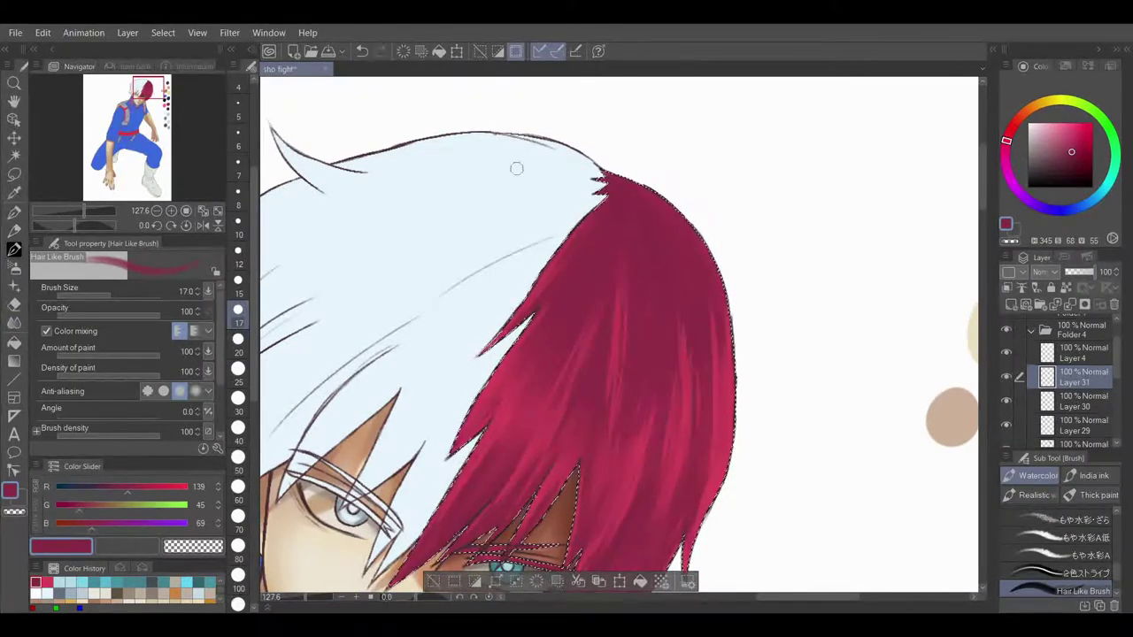
pyautogui.hotkey('ctrl', 'z')
pyautogui.moveTo(151, 91)
pyautogui.mouseDown()
pyautogui.moveTo(165, 106)
pyautogui.moveTo(145, 87)
pyautogui.mouseUp()
pyautogui.keyDown('alt'); pyautogui.click(724, 502); pyautogui.keyUp('alt')
pyautogui.moveTo(679, 184); pyautogui.dragTo(683, 215)
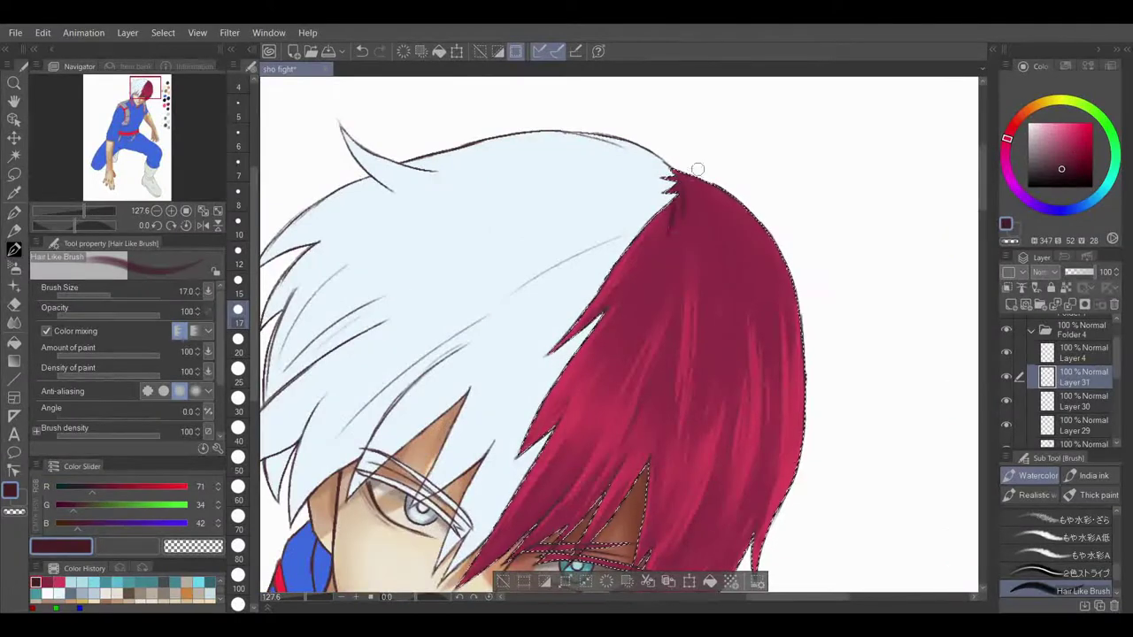
pyautogui.click(1038, 476)
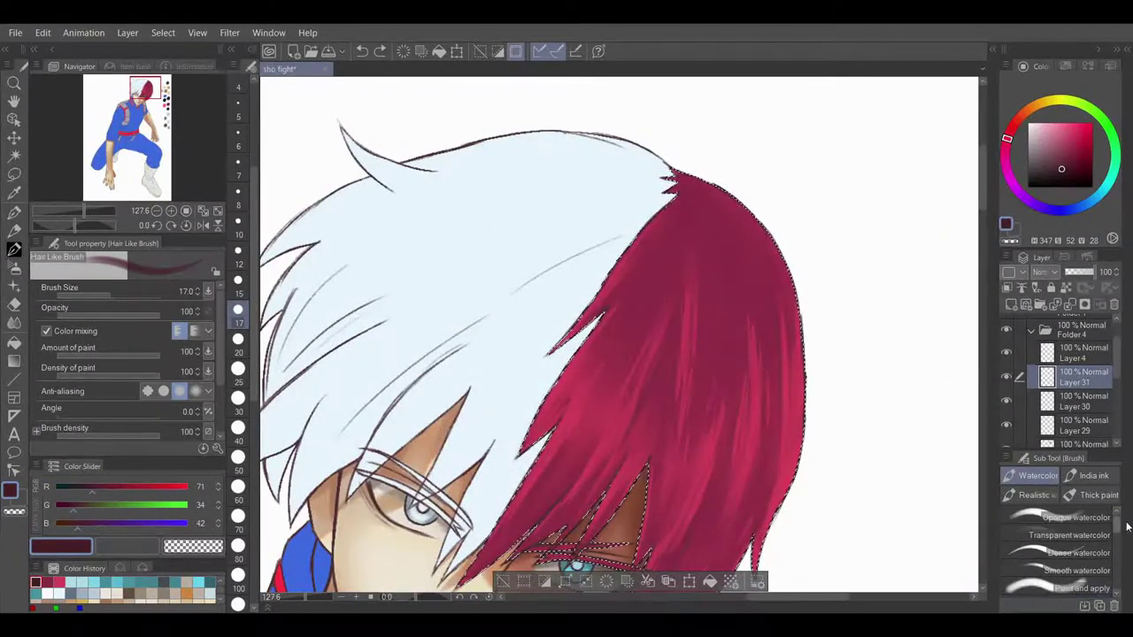
pyautogui.click(1062, 517)
pyautogui.moveTo(699, 223)
pyautogui.mouseDown()
pyautogui.moveTo(697, 187)
pyautogui.moveTo(671, 210)
pyautogui.moveTo(682, 234)
pyautogui.moveTo(735, 216)
pyautogui.mouseUp()
# - Blend the dark maroon root shading into the red hair at brush size 40
pyautogui.click(14, 324)
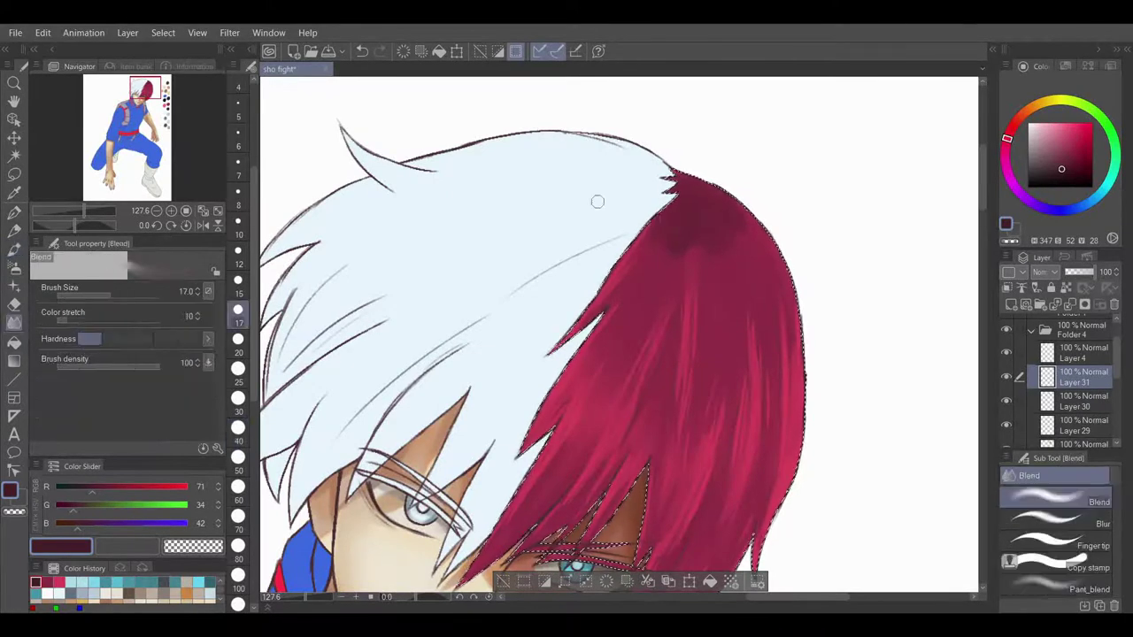
pyautogui.click(238, 432)
pyautogui.moveTo(701, 207)
pyautogui.mouseDown()
pyautogui.moveTo(698, 279)
pyautogui.moveTo(718, 272)
pyautogui.moveTo(736, 220)
pyautogui.moveTo(683, 205)
pyautogui.moveTo(719, 210)
pyautogui.moveTo(690, 220)
pyautogui.moveTo(742, 240)
pyautogui.mouseUp()
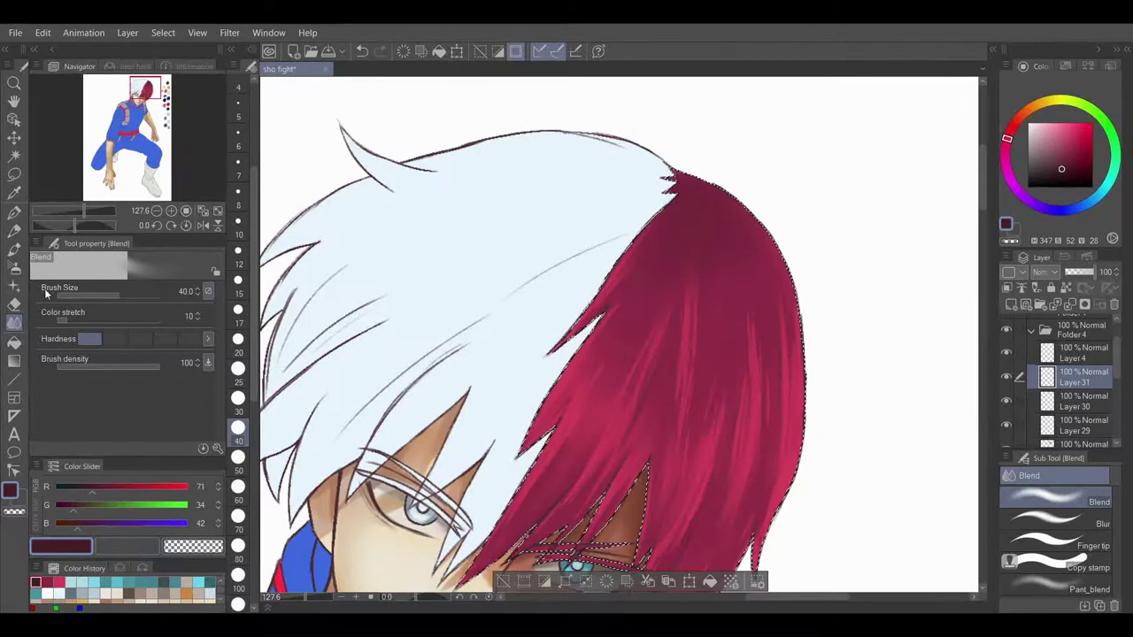
# - Move Layer 31 below Layer 30, paint dark strands along the fringe and outer side with Opaque watercolor at size 15, and blend them
pyautogui.press('b')
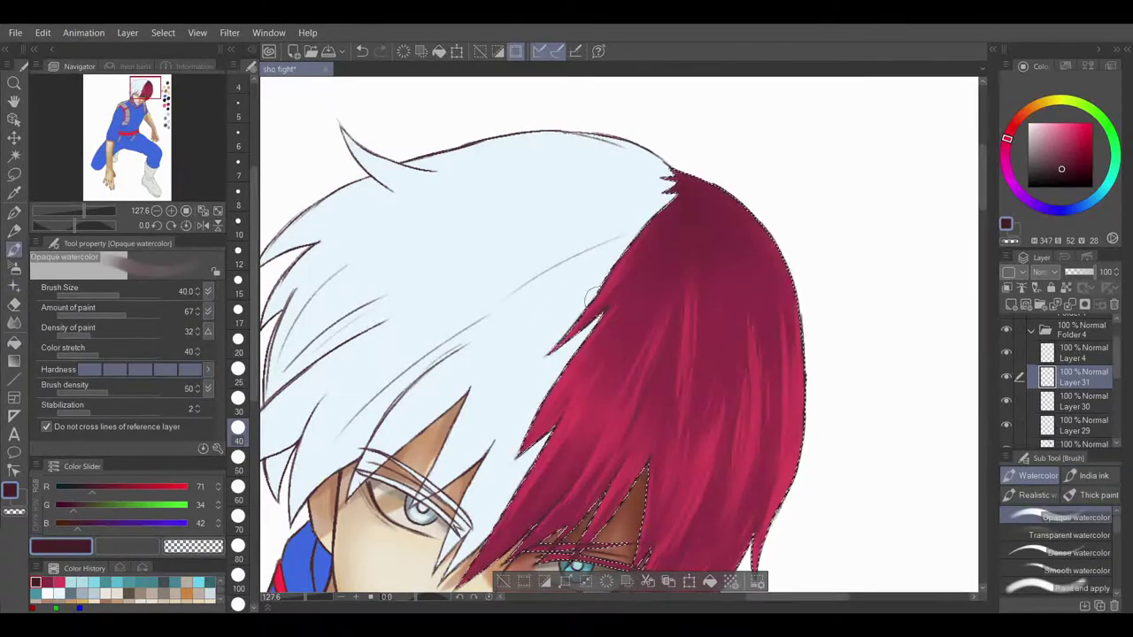
pyautogui.moveTo(580, 363); pyautogui.dragTo(552, 228)
pyautogui.click(238, 283)
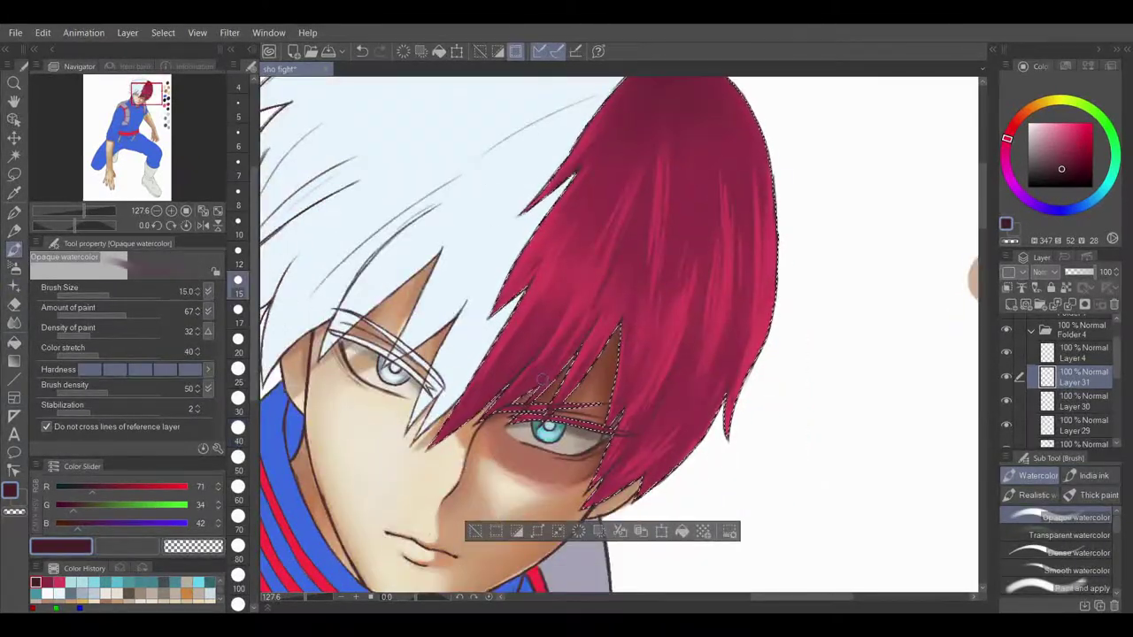
pyautogui.moveTo(1079, 378); pyautogui.dragTo(1079, 403)
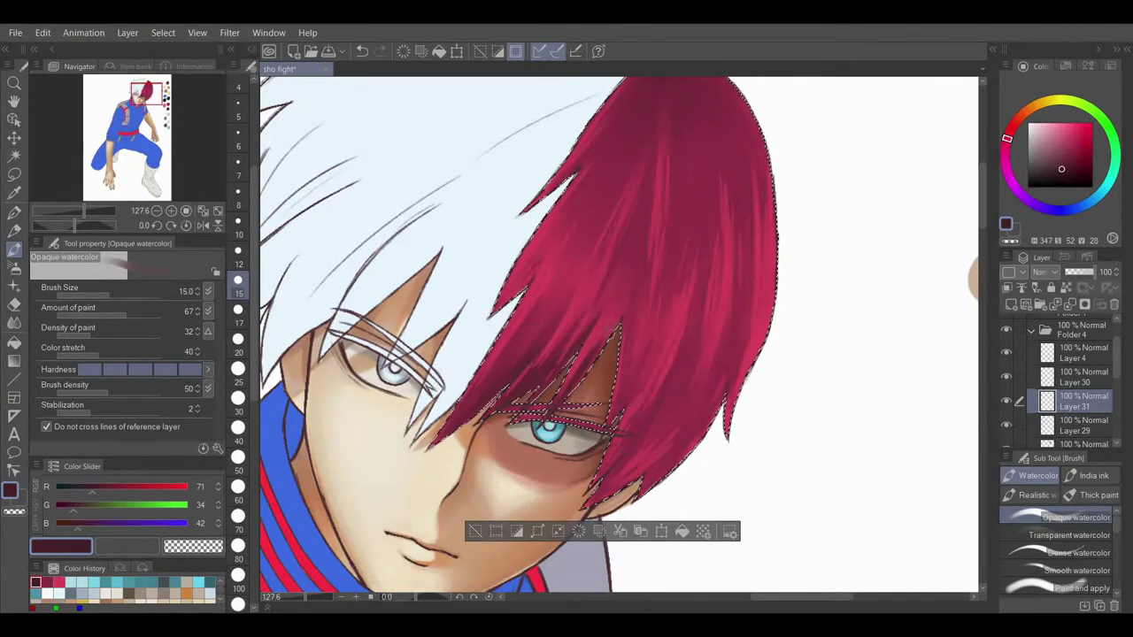
pyautogui.moveTo(733, 210); pyautogui.dragTo(739, 356)
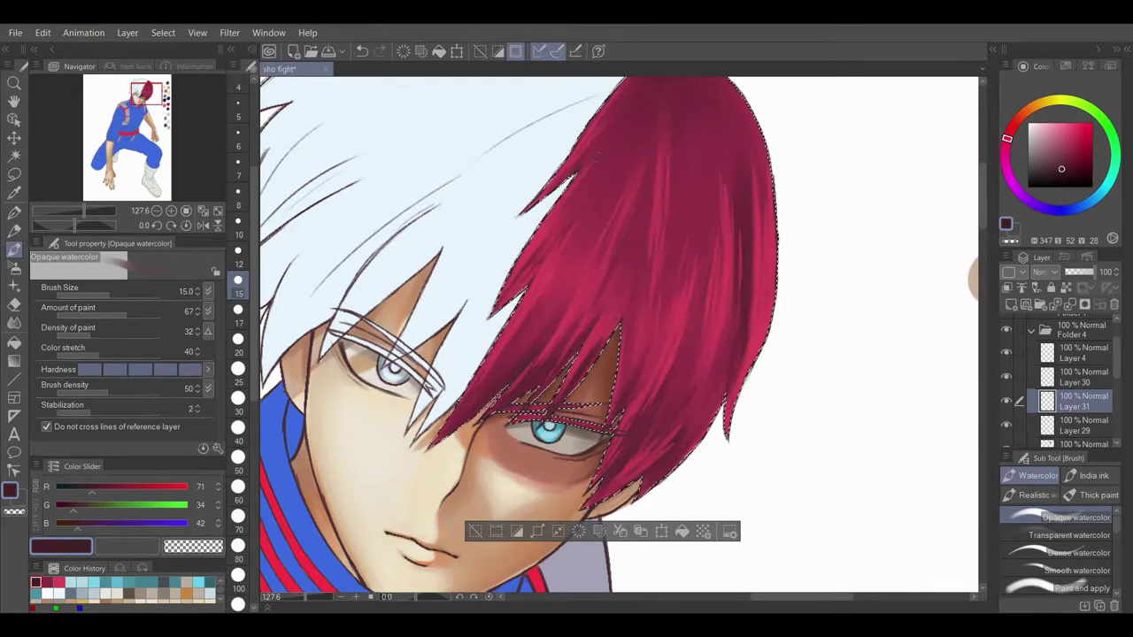
pyautogui.press('j')
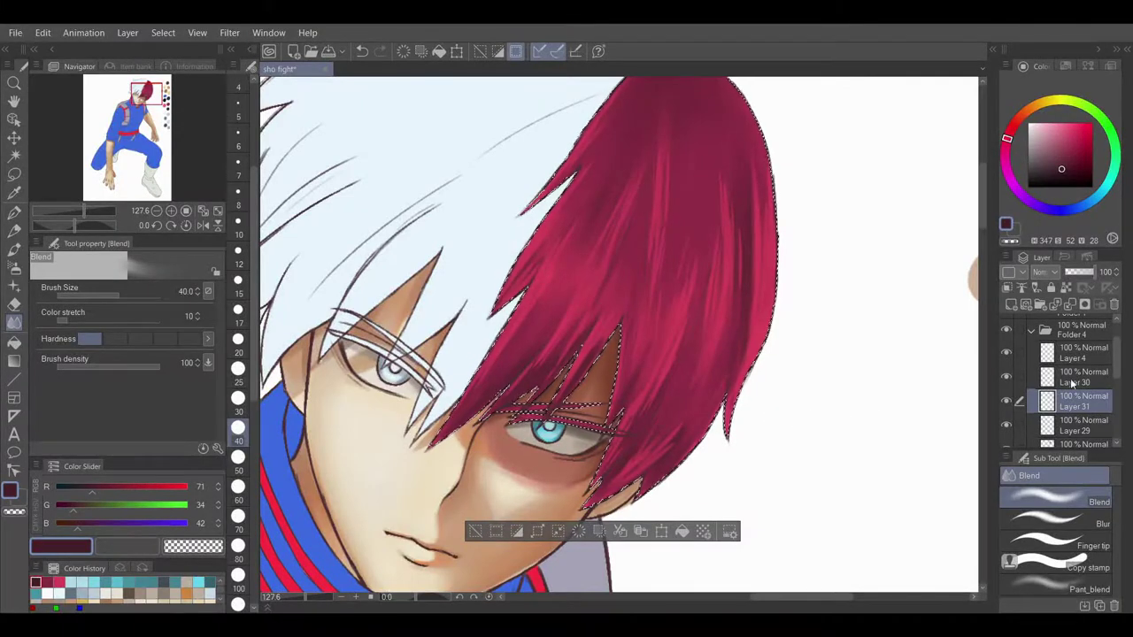
# - Add a layer above Layer 30 and paint fine strands in sampled hair reds with the Hair Like Brush at size 10
pyautogui.click(1023, 303)
pyautogui.click(14, 248)
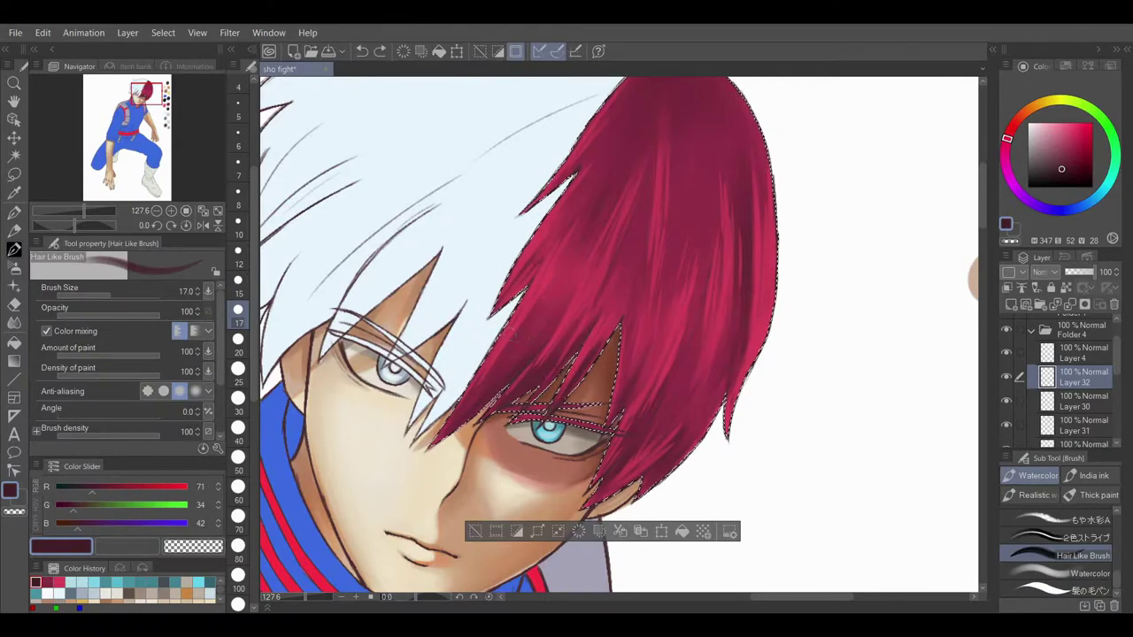
pyautogui.click(238, 229)
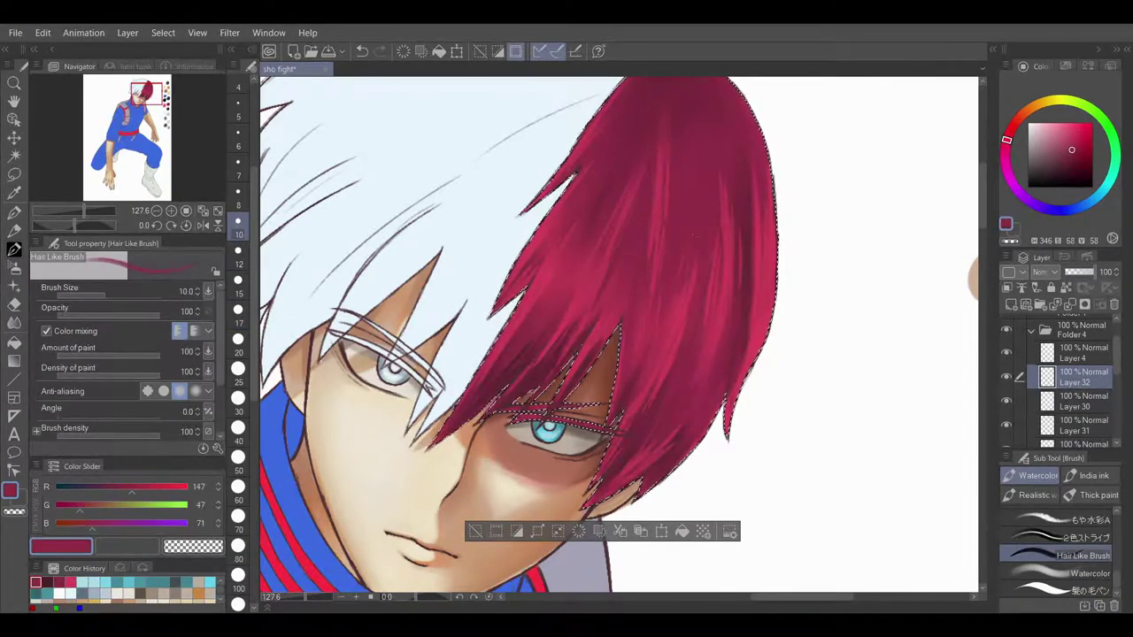
pyautogui.keyDown('alt'); pyautogui.click(485, 400); pyautogui.keyUp('alt')
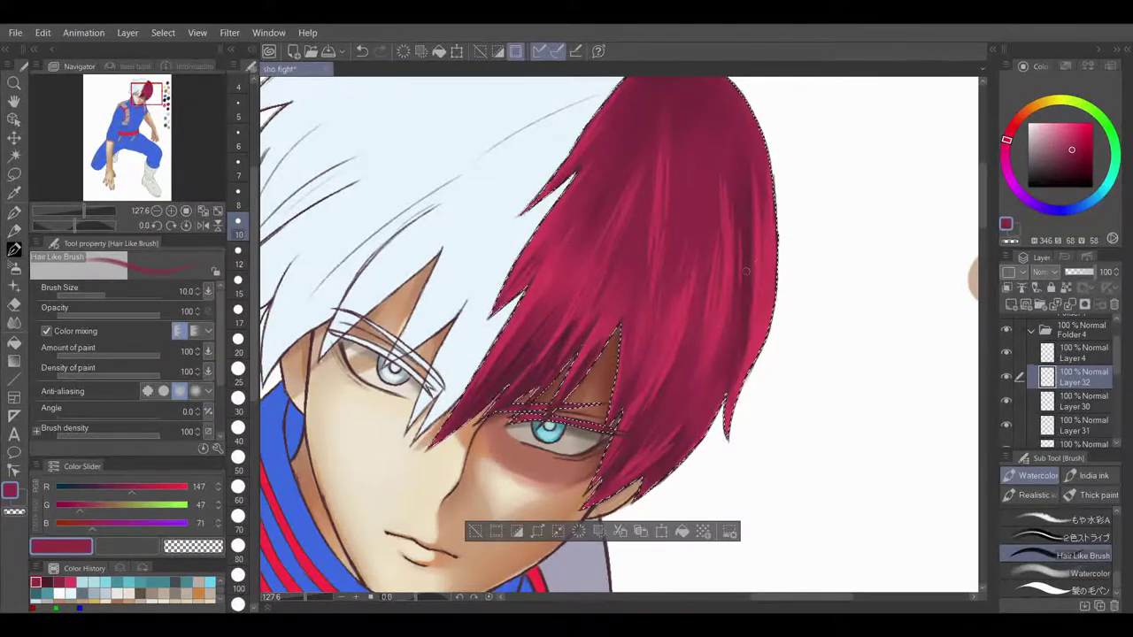
pyautogui.keyDown('alt'); pyautogui.click(742, 285); pyautogui.keyUp('alt')
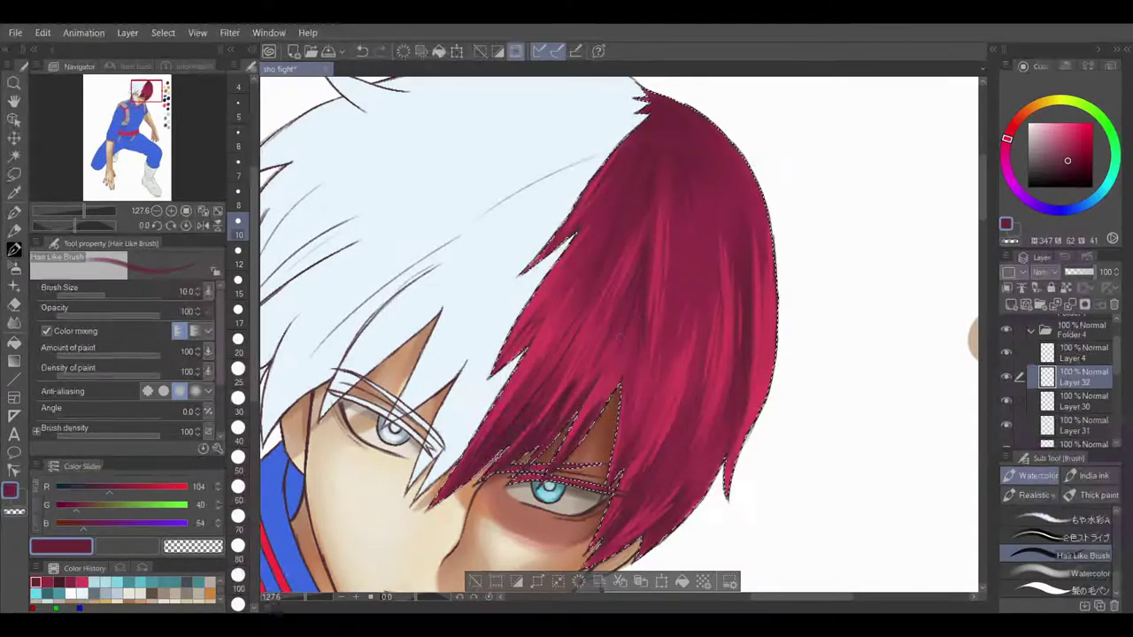
# - Finish the fine dark strands in the middle of the red hair and blend them at brush size 40
pyautogui.moveTo(620, 338); pyautogui.dragTo(618, 377)
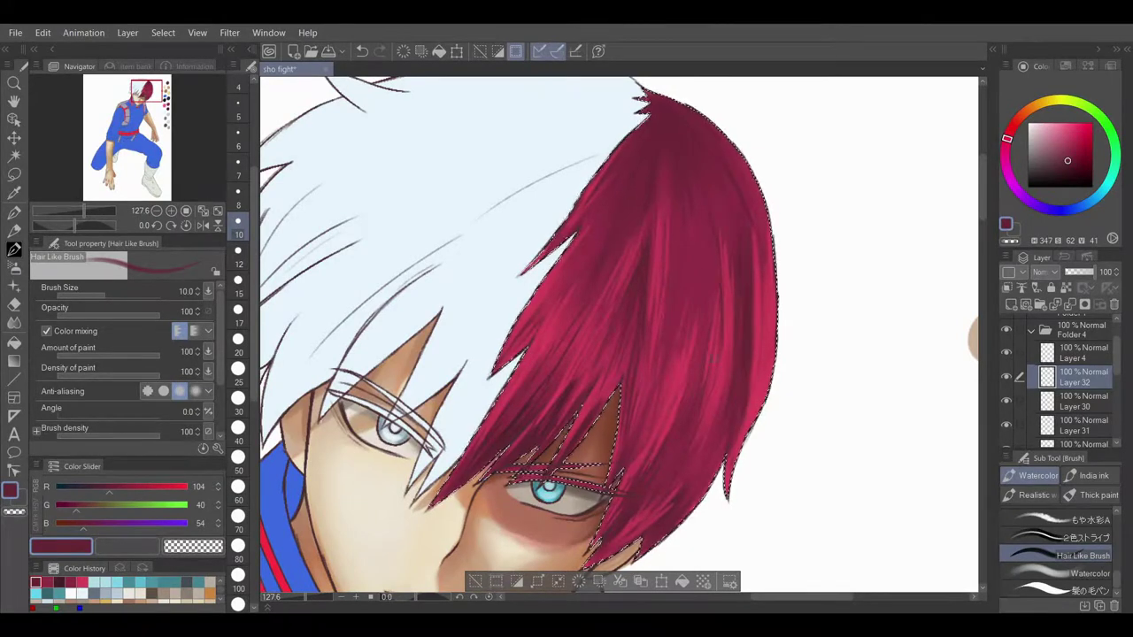
pyautogui.press('j')
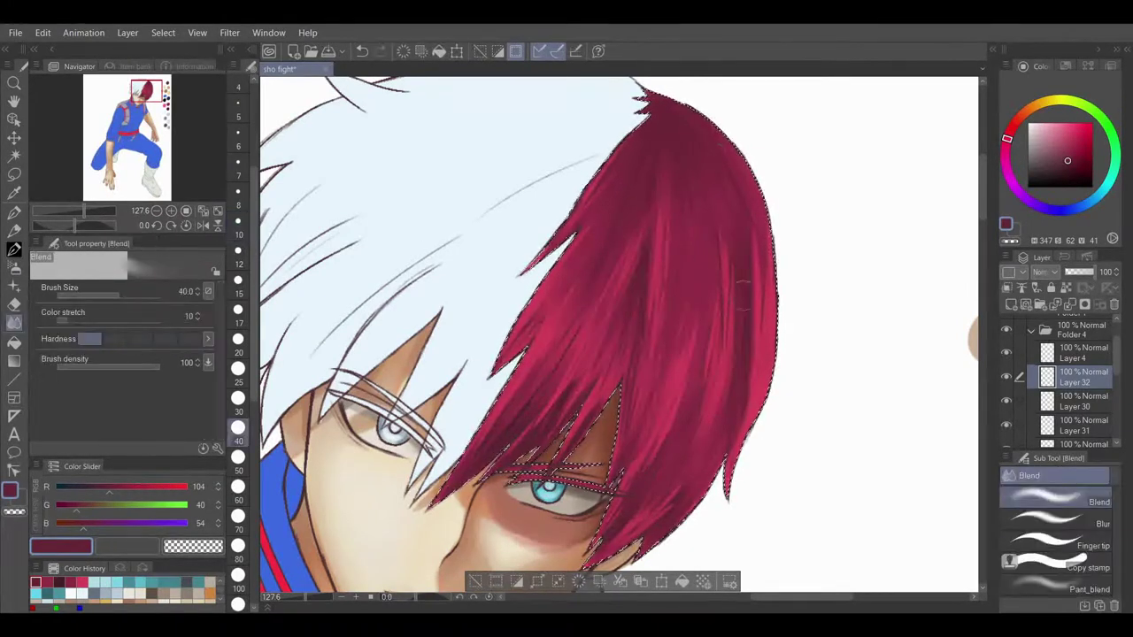
pyautogui.moveTo(642, 250); pyautogui.dragTo(516, 426)
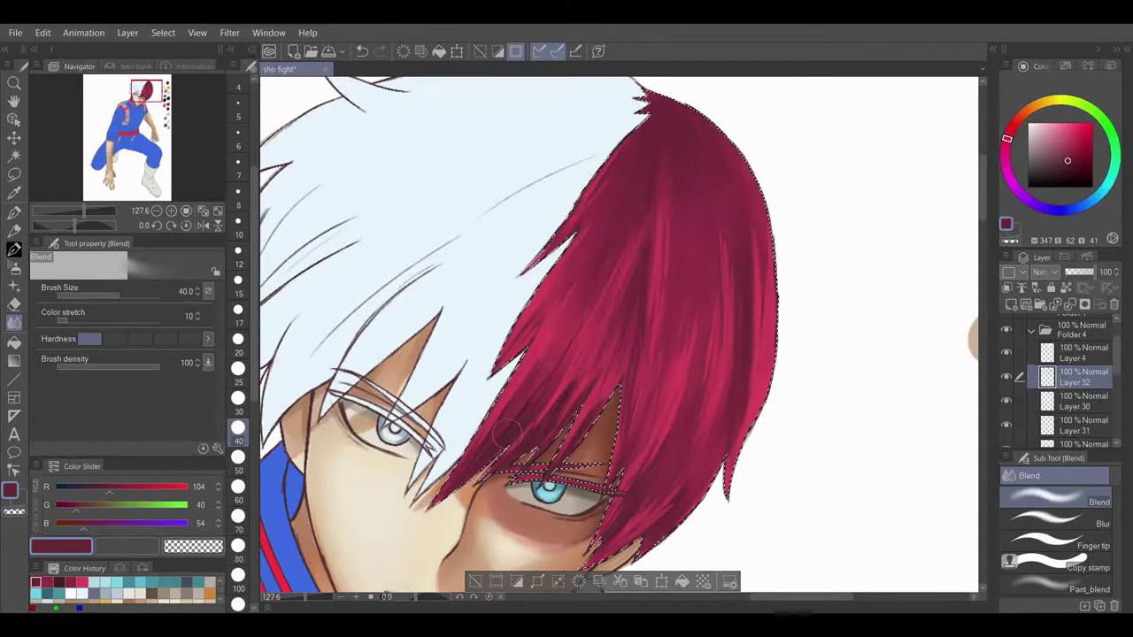
# - Add a layer above Layer 32 and paint light pink highlight strands (RGB 232, 147, 162) with the Hair Like Brush at sizes 10 and 12
pyautogui.moveTo(85, 212); pyautogui.dragTo(84, 211)
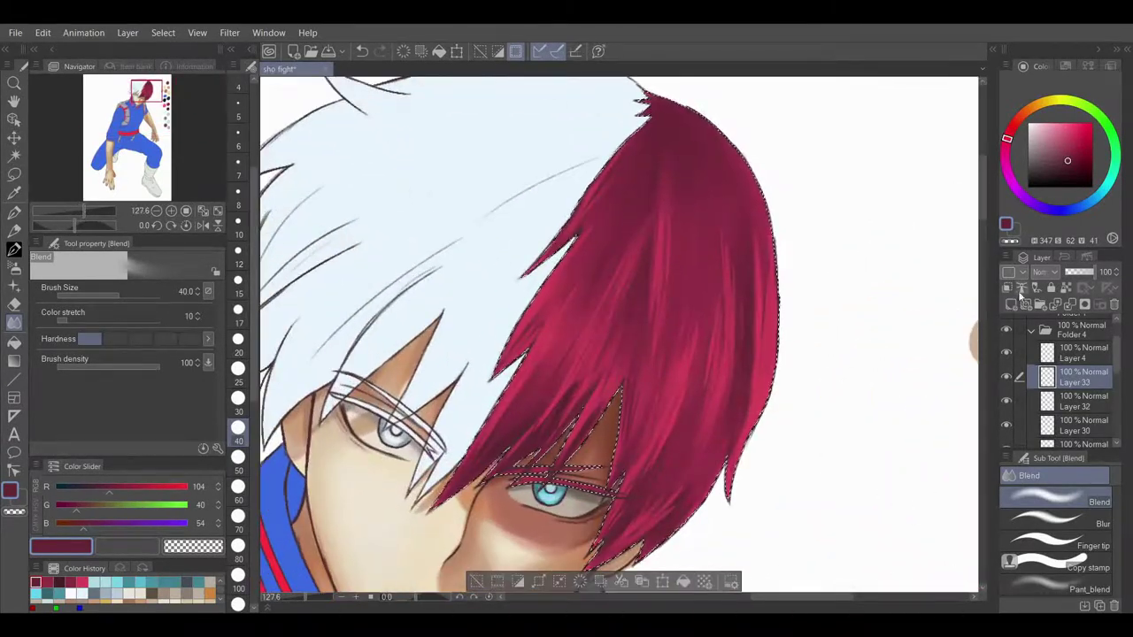
pyautogui.click(1052, 129)
pyautogui.click(14, 250)
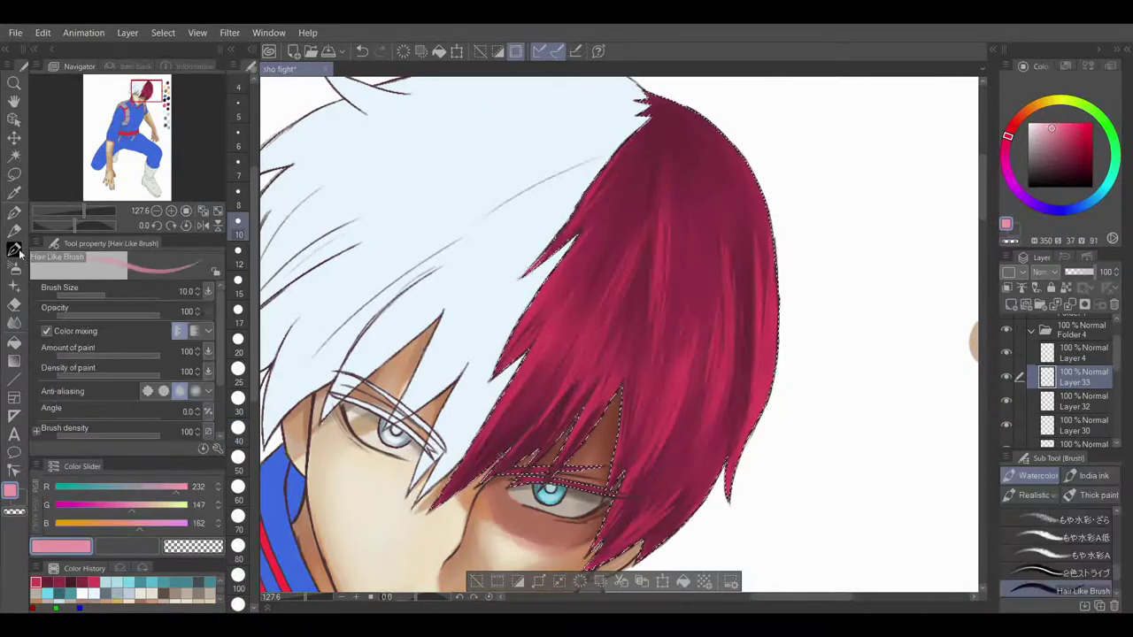
pyautogui.moveTo(730, 276); pyautogui.dragTo(723, 353)
pyautogui.moveTo(727, 297); pyautogui.dragTo(716, 372)
pyautogui.moveTo(723, 317); pyautogui.dragTo(713, 389)
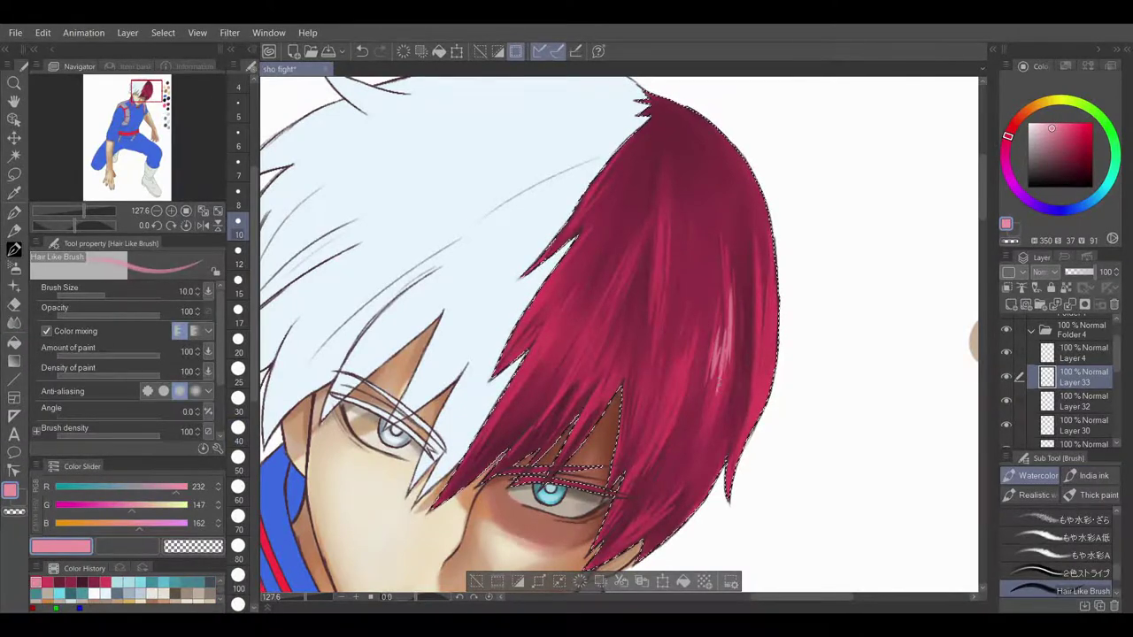
pyautogui.click(237, 264)
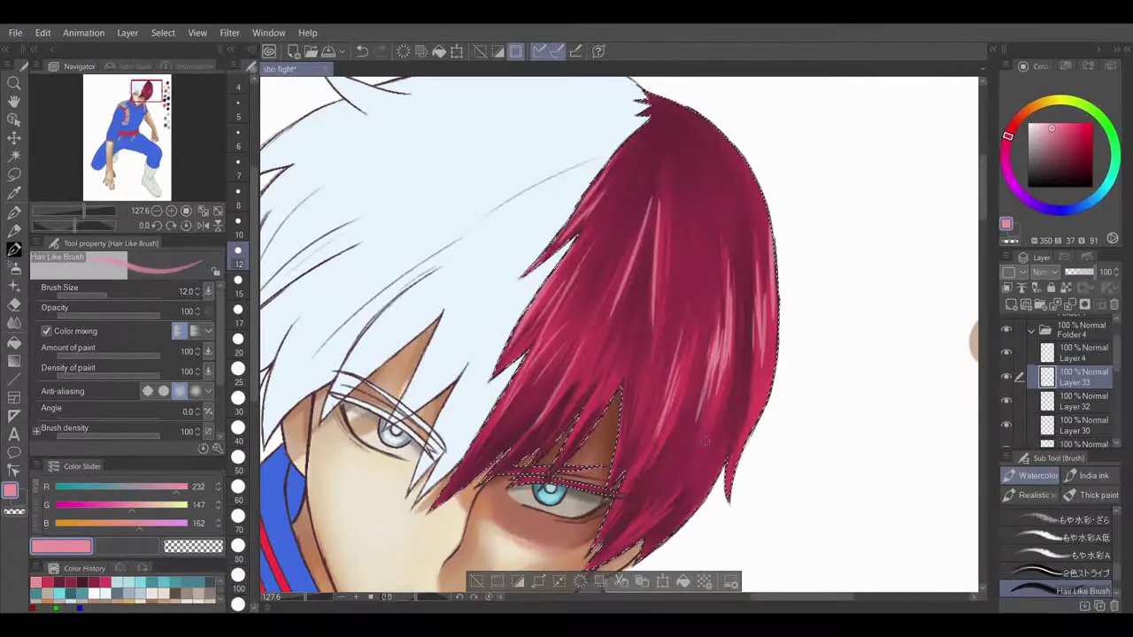
# - Paint fine strands in a sampled hair red (RGB 189, 58, 83) at size 12, and clear the selection
pyautogui.keyDown('alt'); pyautogui.click(662, 523); pyautogui.keyUp('alt')
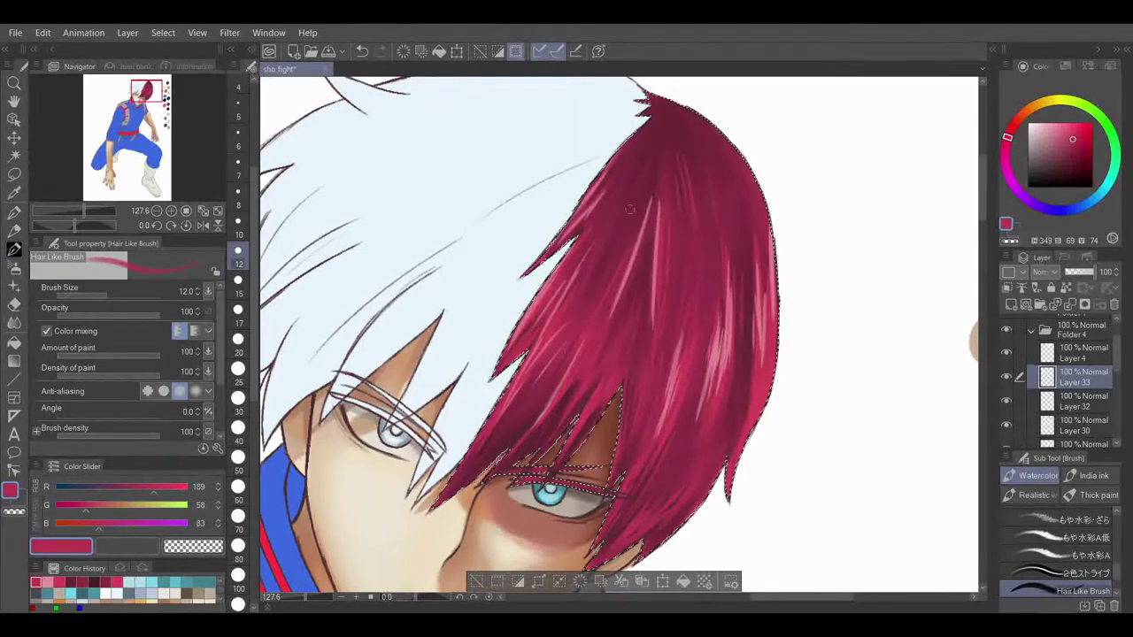
pyautogui.moveTo(84, 213)
pyautogui.mouseDown()
pyautogui.moveTo(68, 218)
pyautogui.moveTo(82, 216)
pyautogui.mouseUp()
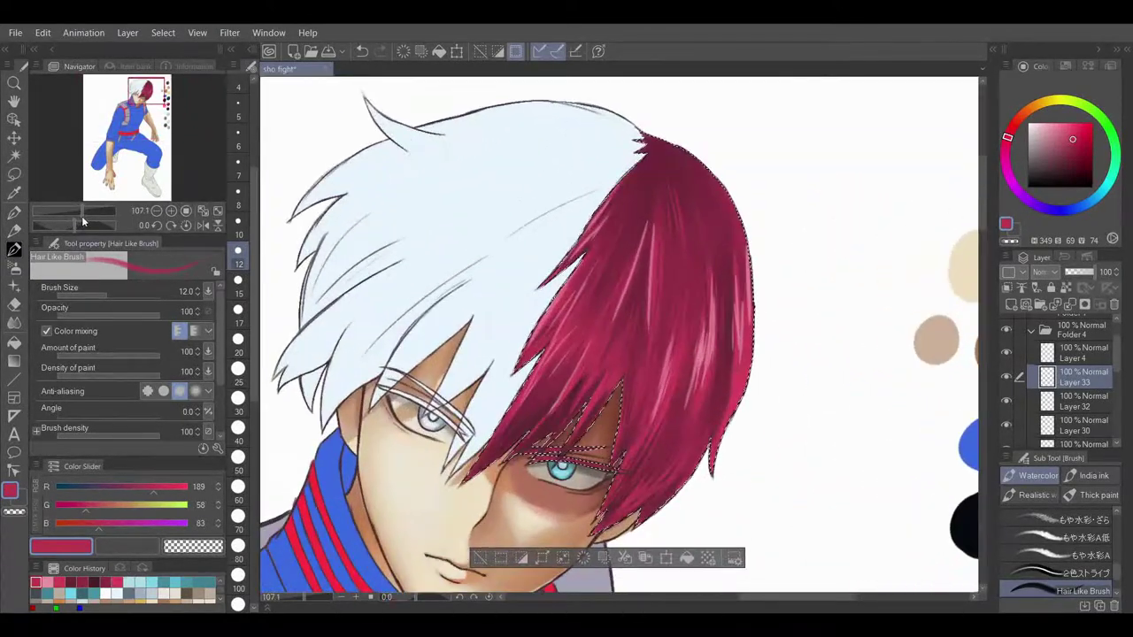
pyautogui.hotkey('ctrl', 'd')
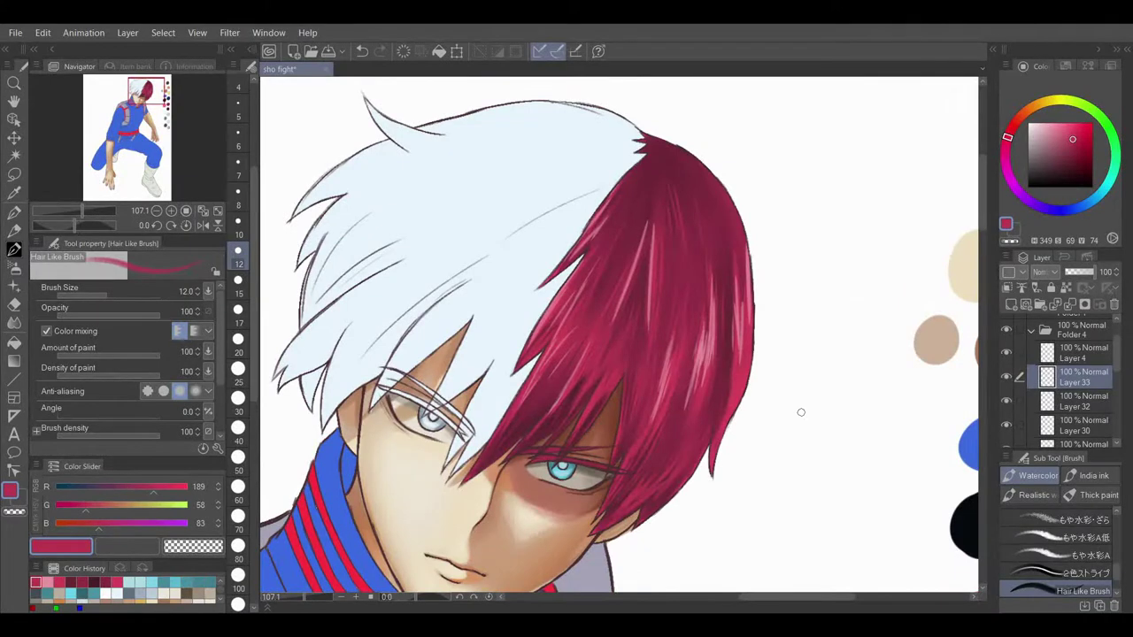
pyautogui.moveTo(146, 91); pyautogui.dragTo(140, 92)
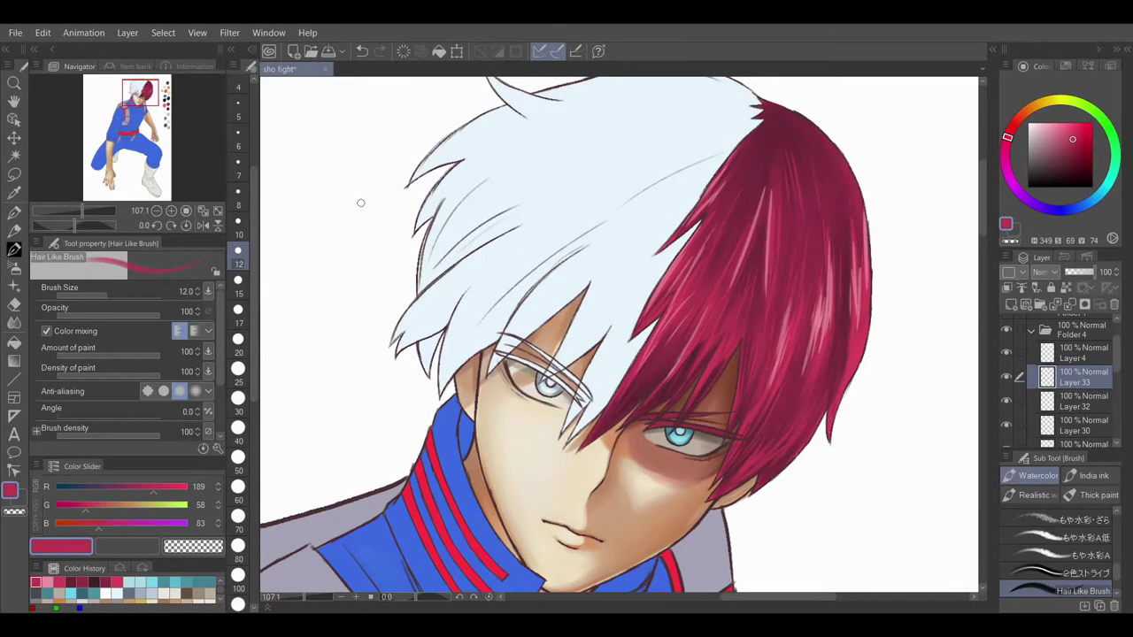
# - Select the white hair area from Layer 4, add a layer above it, and pick a pale grey-blue for the watercolor brush
pyautogui.click(1089, 353)
pyautogui.click(14, 156)
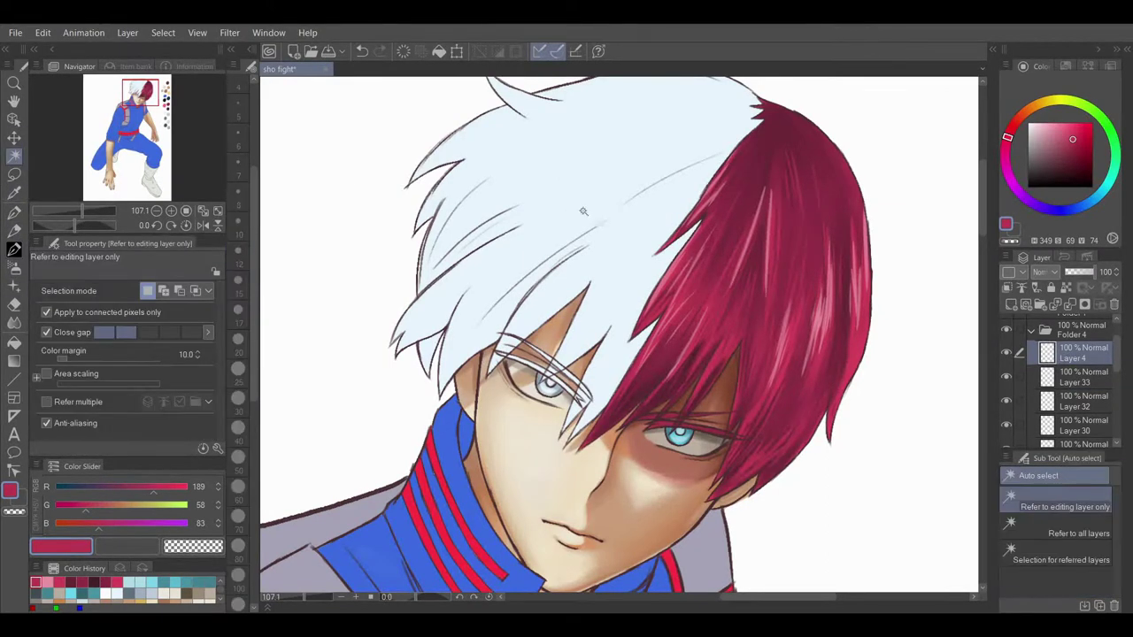
pyautogui.click(584, 210)
pyautogui.moveTo(137, 100)
pyautogui.mouseDown()
pyautogui.moveTo(158, 125)
pyautogui.moveTo(134, 90)
pyautogui.mouseUp()
pyautogui.rightClick(789, 276)
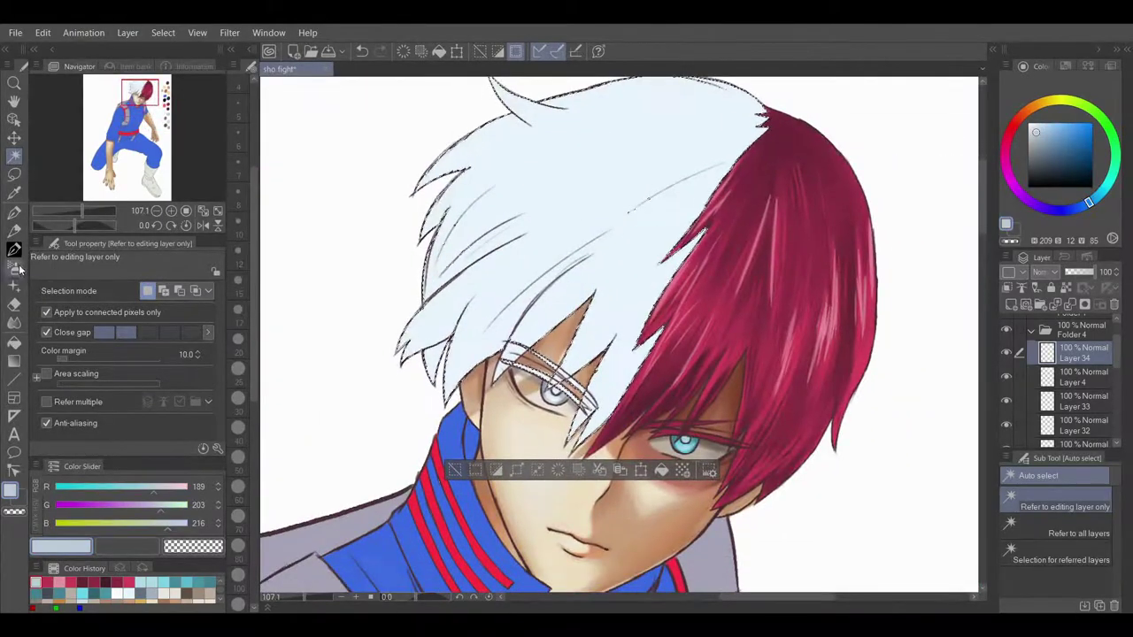
pyautogui.click(14, 250)
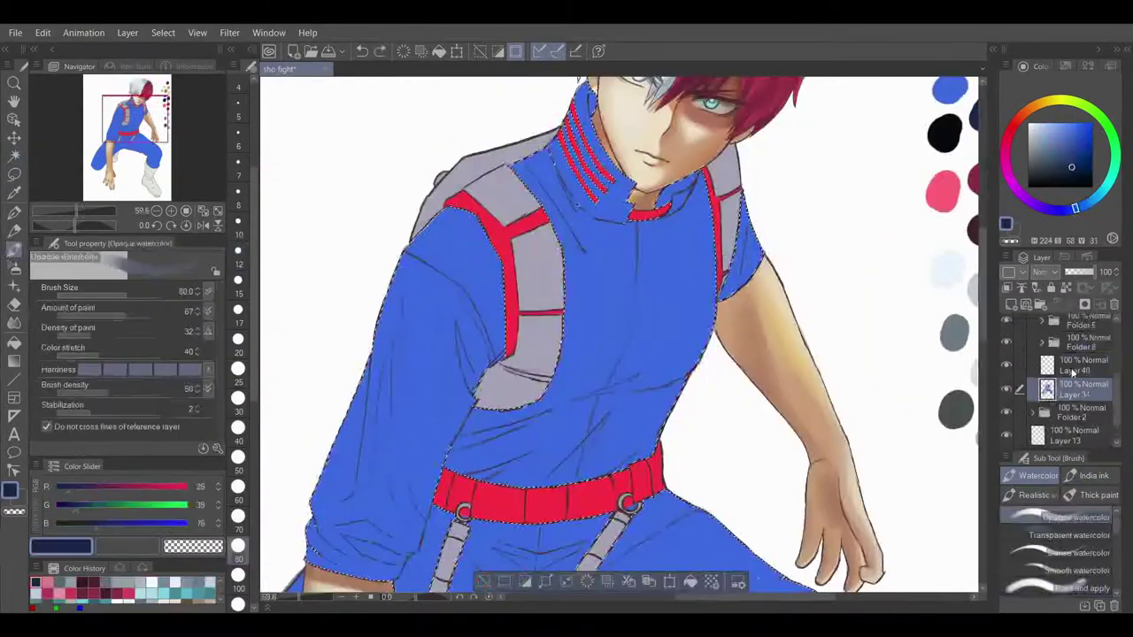
# - Paint navy shadows (RGB 25, 39, 78) over the blue suit on Layer 40 with Opaque watercolor at sizes 80 and 170
pyautogui.click(1075, 370)
pyautogui.moveTo(619, 168)
pyautogui.mouseDown()
pyautogui.moveTo(580, 253)
pyautogui.moveTo(584, 299)
pyautogui.mouseUp()
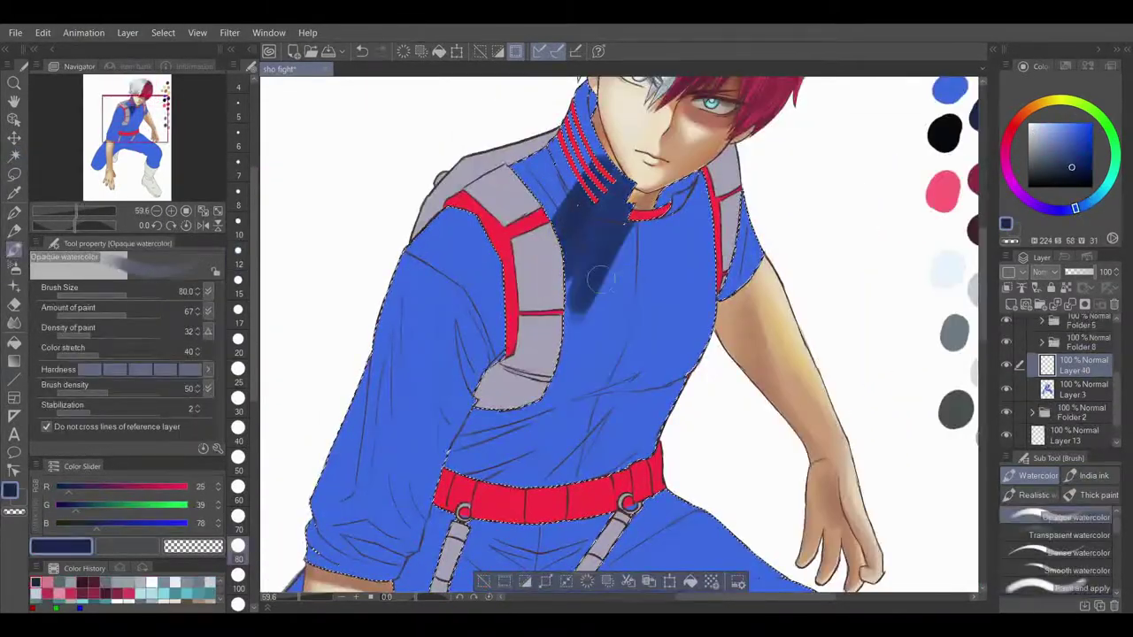
pyautogui.moveTo(254, 399); pyautogui.dragTo(254, 465)
pyautogui.click(238, 516)
pyautogui.moveTo(584, 239)
pyautogui.mouseDown()
pyautogui.moveTo(615, 324)
pyautogui.moveTo(683, 283)
pyautogui.moveTo(589, 349)
pyautogui.moveTo(521, 430)
pyautogui.moveTo(646, 367)
pyautogui.moveTo(572, 313)
pyautogui.moveTo(531, 363)
pyautogui.moveTo(560, 343)
pyautogui.moveTo(392, 303)
pyautogui.moveTo(380, 278)
pyautogui.moveTo(308, 523)
pyautogui.moveTo(394, 564)
pyautogui.mouseUp()
pyautogui.moveTo(137, 152); pyautogui.dragTo(140, 156)
pyautogui.moveTo(518, 133)
pyautogui.mouseDown()
pyautogui.moveTo(423, 184)
pyautogui.moveTo(374, 245)
pyautogui.moveTo(493, 198)
pyautogui.moveTo(576, 207)
pyautogui.moveTo(639, 295)
pyautogui.moveTo(720, 126)
pyautogui.moveTo(859, 254)
pyautogui.moveTo(829, 328)
pyautogui.moveTo(826, 443)
pyautogui.moveTo(837, 273)
pyautogui.moveTo(818, 264)
pyautogui.mouseUp()
pyautogui.click(72, 211)
pyautogui.moveTo(113, 161); pyautogui.dragTo(111, 135)
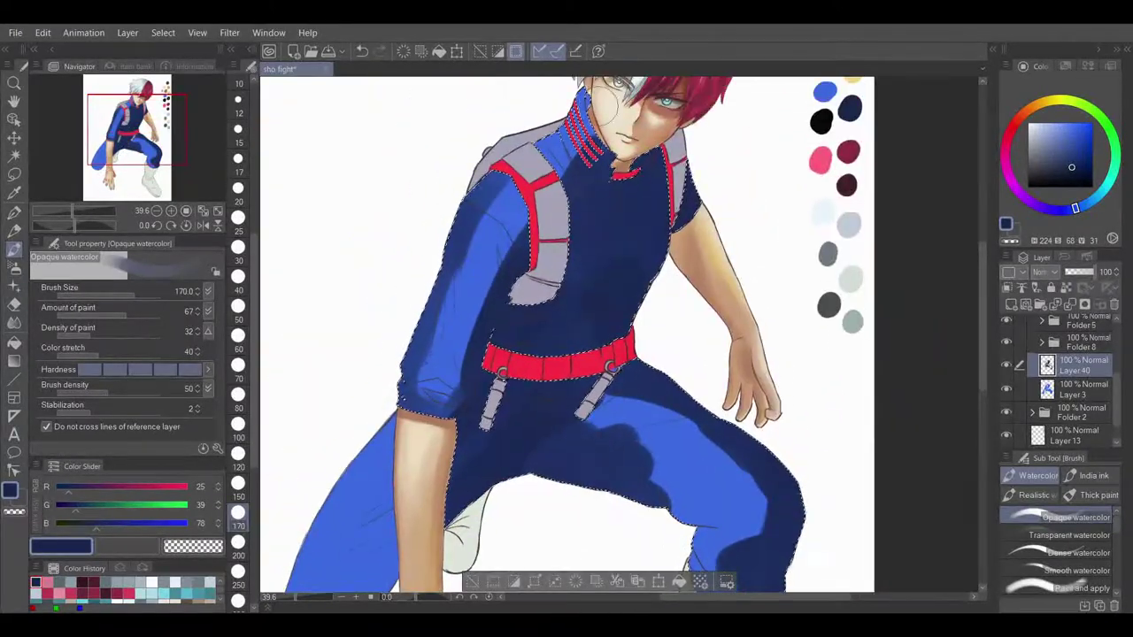
# - Blend the navy shading on the suit's torso and sleeve at brush sizes 150 and 100
pyautogui.click(14, 323)
pyautogui.click(238, 572)
pyautogui.moveTo(431, 288); pyautogui.dragTo(423, 309)
pyautogui.hotkey('ctrl', 'z')
pyautogui.click(238, 485)
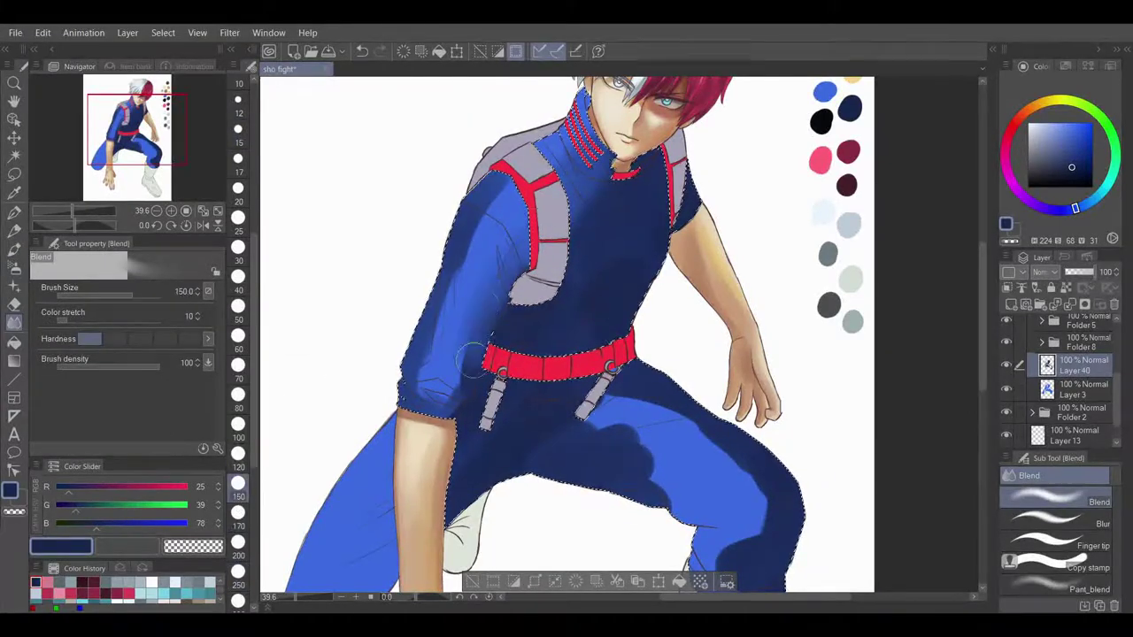
pyautogui.moveTo(606, 179); pyautogui.dragTo(567, 261)
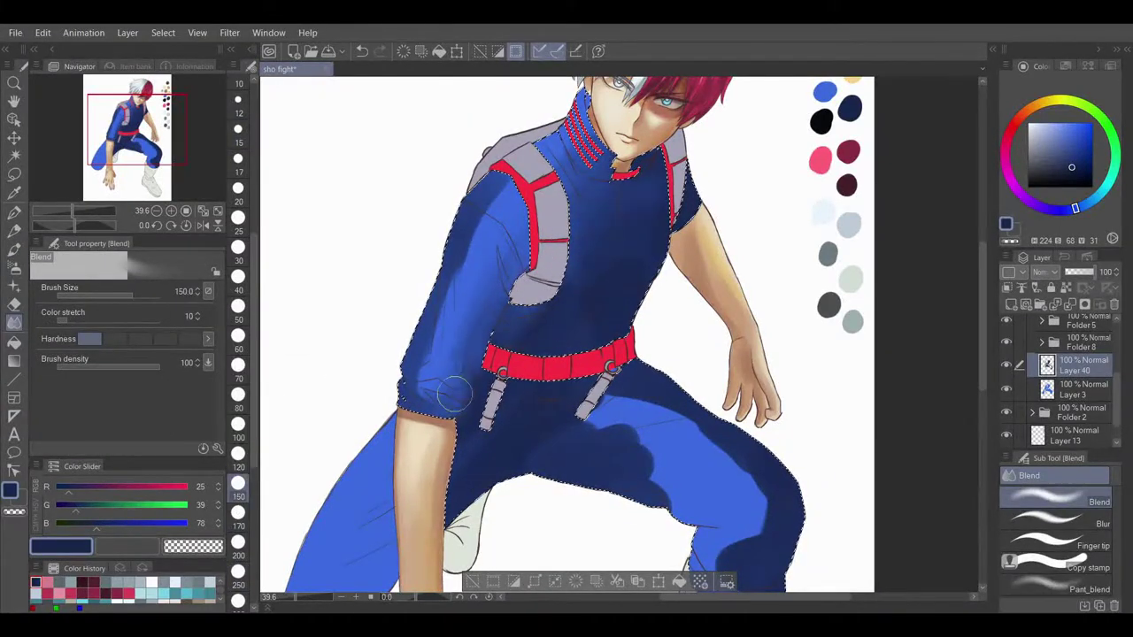
pyautogui.moveTo(446, 408); pyautogui.dragTo(441, 329)
pyautogui.click(237, 424)
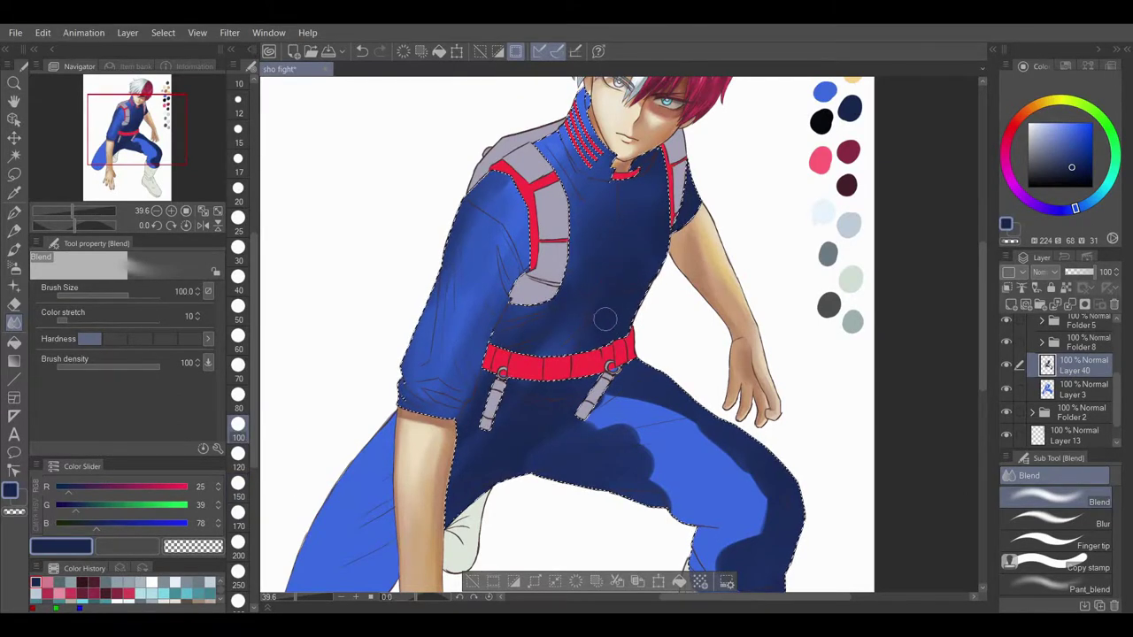
# - Blend the navy shading across the trousers' bent thigh, knee and lower leg at brush size 170
pyautogui.click(237, 513)
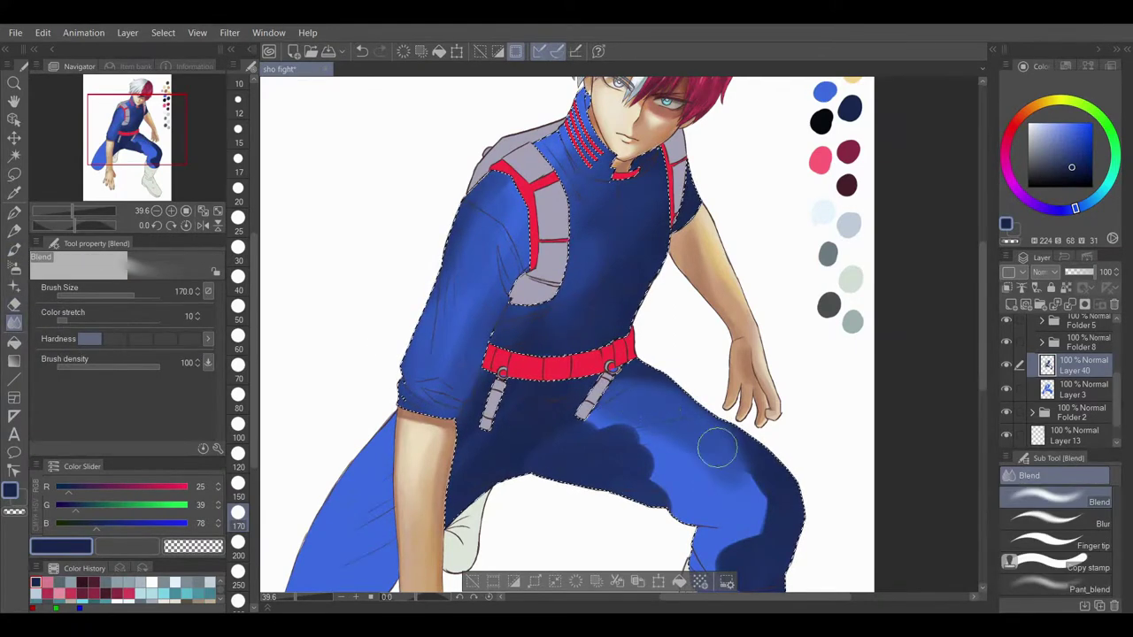
pyautogui.moveTo(717, 449); pyautogui.dragTo(755, 485)
pyautogui.moveTo(636, 376); pyautogui.dragTo(619, 251)
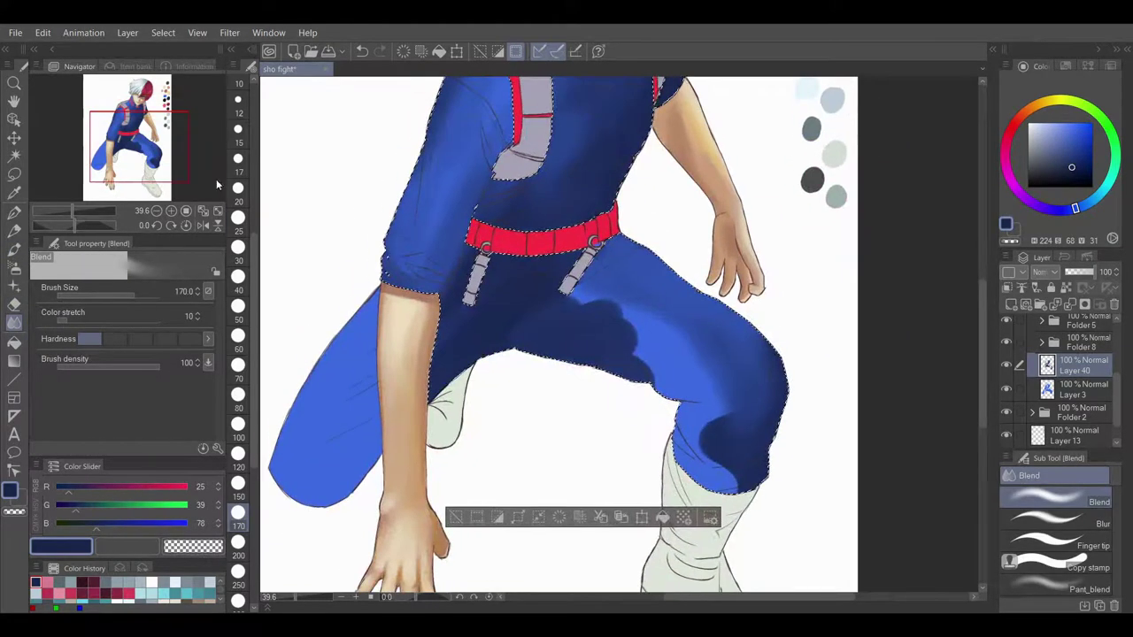
pyautogui.moveTo(639, 329); pyautogui.dragTo(600, 318)
pyautogui.moveTo(652, 372)
pyautogui.mouseDown()
pyautogui.moveTo(738, 455)
pyautogui.moveTo(621, 332)
pyautogui.mouseUp()
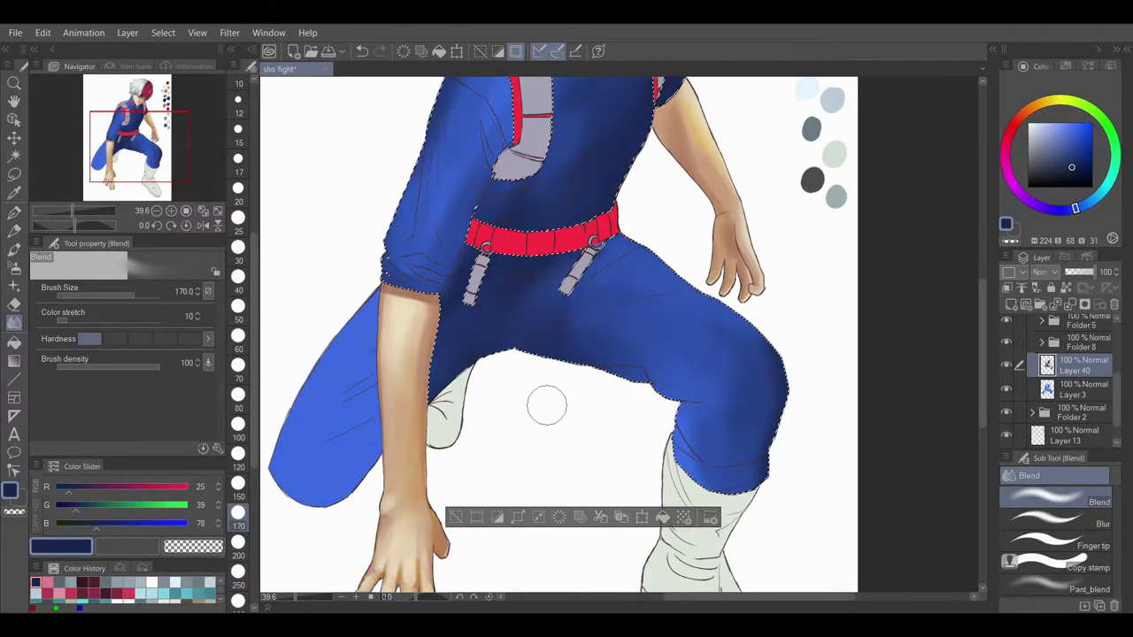
# - Add a layer above Layer 40 and paint navy fold shadows across the suit's torso with Opaque watercolor at size 40
pyautogui.moveTo(573, 376)
pyautogui.mouseDown()
pyautogui.moveTo(596, 521)
pyautogui.moveTo(621, 572)
pyautogui.moveTo(611, 573)
pyautogui.mouseUp()
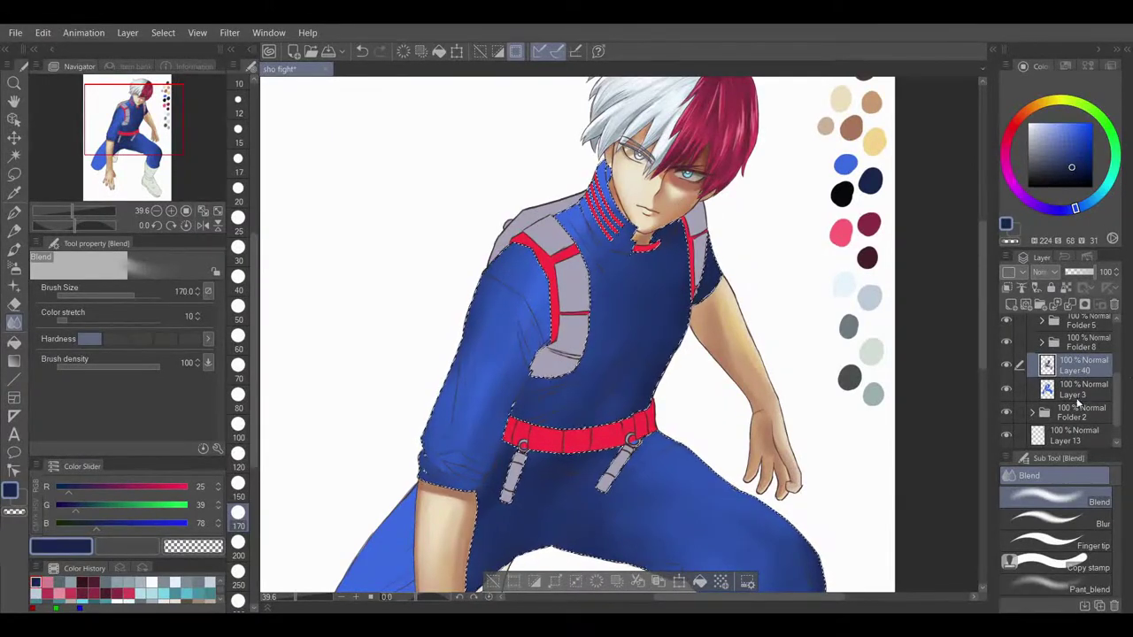
pyautogui.click(1011, 304)
pyautogui.click(13, 249)
pyautogui.moveTo(73, 213); pyautogui.dragTo(81, 212)
pyautogui.moveTo(131, 111); pyautogui.dragTo(139, 113)
pyautogui.click(238, 282)
pyautogui.moveTo(467, 206)
pyautogui.mouseDown()
pyautogui.moveTo(532, 259)
pyautogui.moveTo(547, 248)
pyautogui.moveTo(549, 263)
pyautogui.mouseUp()
pyautogui.moveTo(450, 248)
pyautogui.mouseDown()
pyautogui.moveTo(488, 321)
pyautogui.moveTo(471, 239)
pyautogui.moveTo(431, 223)
pyautogui.mouseUp()
pyautogui.moveTo(536, 316)
pyautogui.mouseDown()
pyautogui.moveTo(584, 329)
pyautogui.moveTo(506, 435)
pyautogui.moveTo(584, 354)
pyautogui.moveTo(617, 443)
pyautogui.moveTo(620, 355)
pyautogui.moveTo(492, 436)
pyautogui.moveTo(498, 270)
pyautogui.moveTo(473, 346)
pyautogui.mouseUp()
pyautogui.moveTo(414, 477)
pyautogui.mouseDown()
pyautogui.moveTo(493, 455)
pyautogui.moveTo(564, 383)
pyautogui.mouseUp()
pyautogui.moveTo(353, 509); pyautogui.dragTo(525, 398)
pyautogui.moveTo(592, 435)
pyautogui.mouseDown()
pyautogui.moveTo(285, 527)
pyautogui.moveTo(353, 502)
pyautogui.moveTo(490, 184)
pyautogui.moveTo(500, 202)
pyautogui.mouseUp()
pyautogui.moveTo(443, 244)
pyautogui.mouseDown()
pyautogui.moveTo(534, 206)
pyautogui.moveTo(526, 189)
pyautogui.mouseUp()
pyautogui.moveTo(413, 268)
pyautogui.mouseDown()
pyautogui.moveTo(561, 228)
pyautogui.moveTo(445, 290)
pyautogui.moveTo(425, 285)
pyautogui.moveTo(546, 217)
pyautogui.moveTo(548, 239)
pyautogui.moveTo(433, 281)
pyautogui.mouseUp()
# - Paint narrower navy fold shadows above the red belt and along the torso's side edge at size 25
pyautogui.press('[')
pyautogui.press('[')
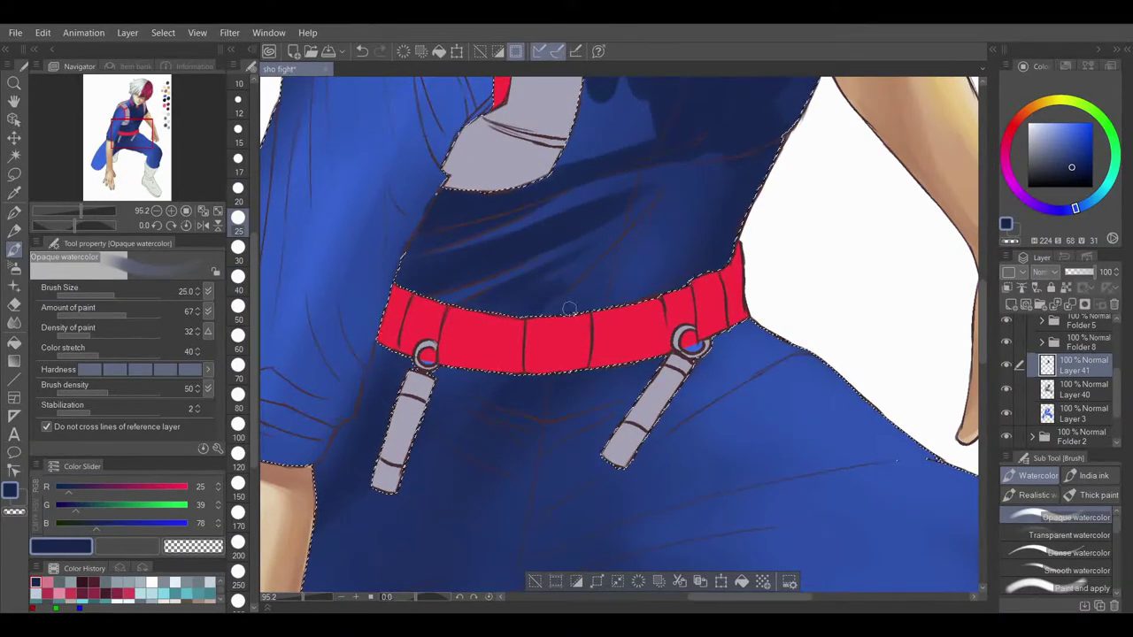
pyautogui.moveTo(567, 307); pyautogui.dragTo(648, 214)
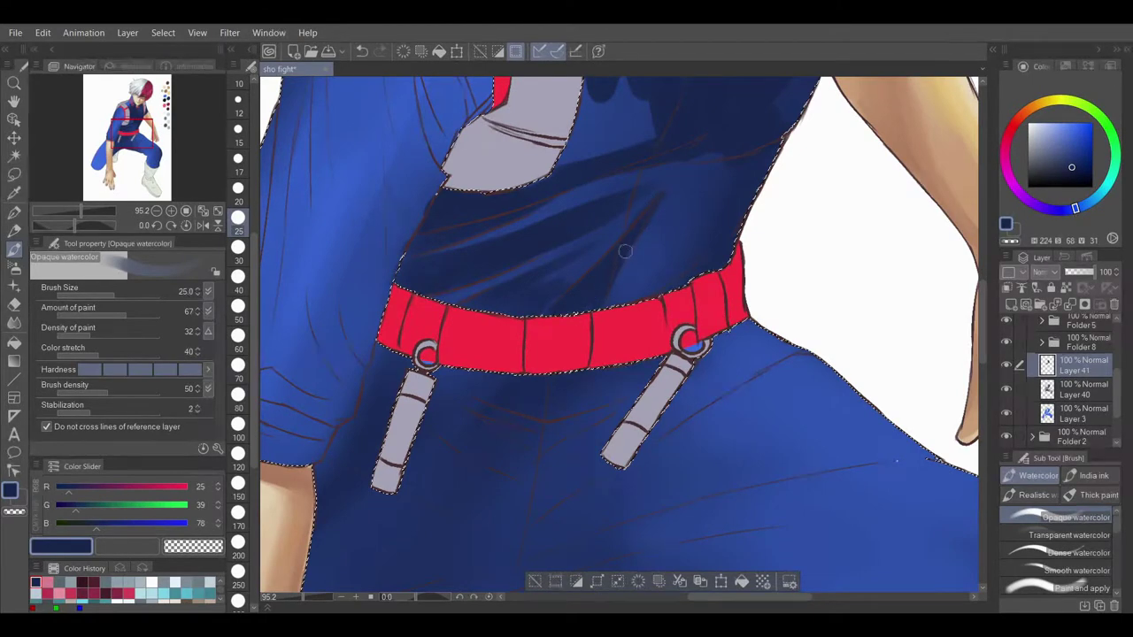
pyautogui.moveTo(625, 252); pyautogui.dragTo(645, 225)
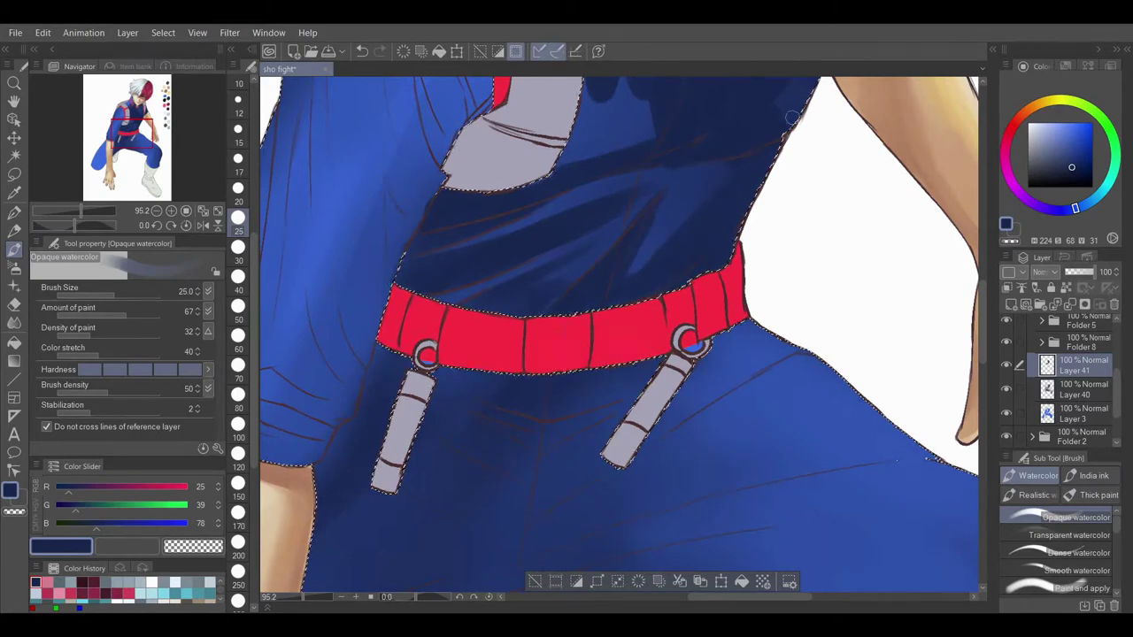
pyautogui.moveTo(792, 117); pyautogui.dragTo(741, 275)
# - Blend the torso's fold shadows up to the neckline at brush sizes 50, 80 and 40
pyautogui.click(13, 324)
pyautogui.click(238, 310)
pyautogui.moveTo(549, 251)
pyautogui.mouseDown()
pyautogui.moveTo(590, 236)
pyautogui.moveTo(548, 221)
pyautogui.mouseUp()
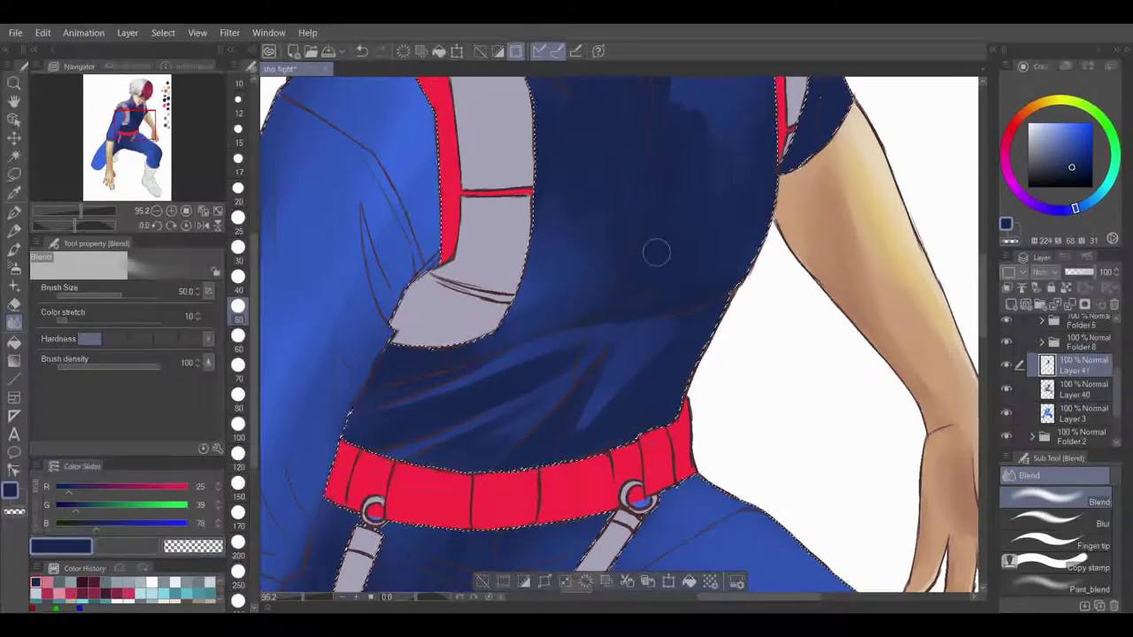
pyautogui.moveTo(661, 271); pyautogui.dragTo(598, 386)
pyautogui.click(238, 399)
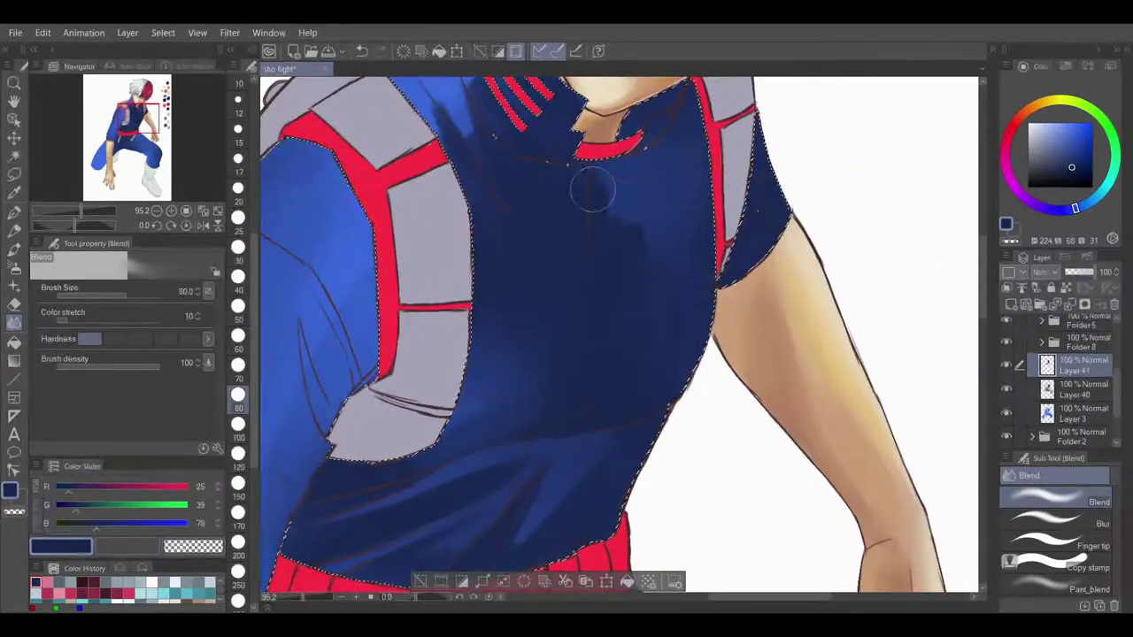
pyautogui.click(139, 111)
pyautogui.click(238, 281)
pyautogui.moveTo(438, 274)
pyautogui.mouseDown()
pyautogui.moveTo(423, 221)
pyautogui.moveTo(505, 271)
pyautogui.moveTo(484, 212)
pyautogui.mouseUp()
# - Paint navy shadows on the striped collar and the shoulder beside it at size 25, and blend them at size 40
pyautogui.press('b')
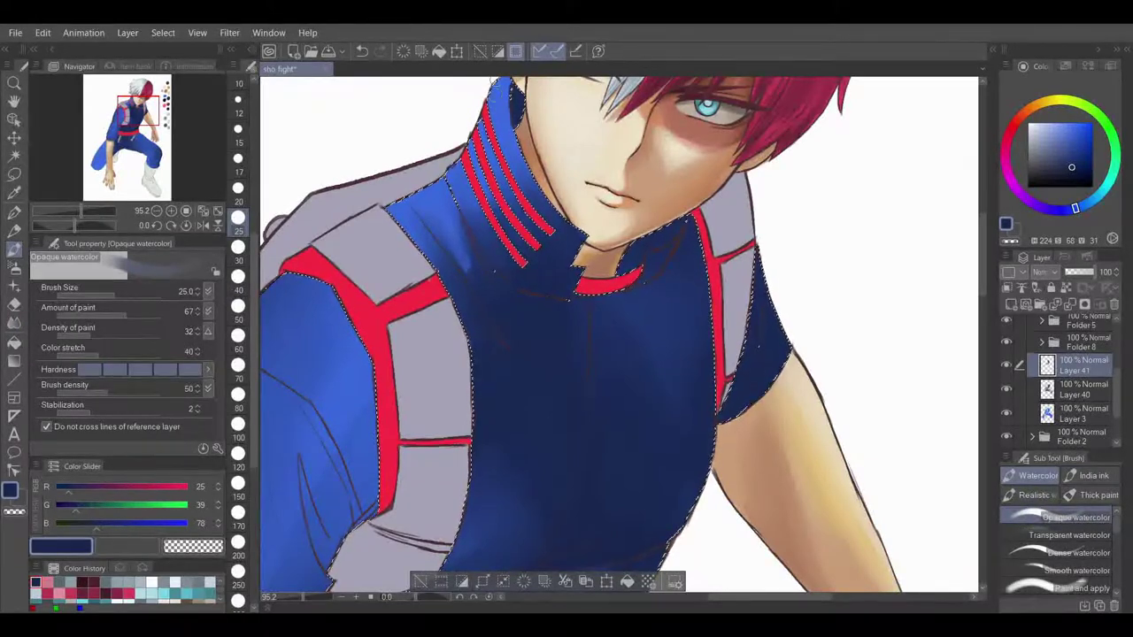
pyautogui.moveTo(505, 116); pyautogui.dragTo(515, 133)
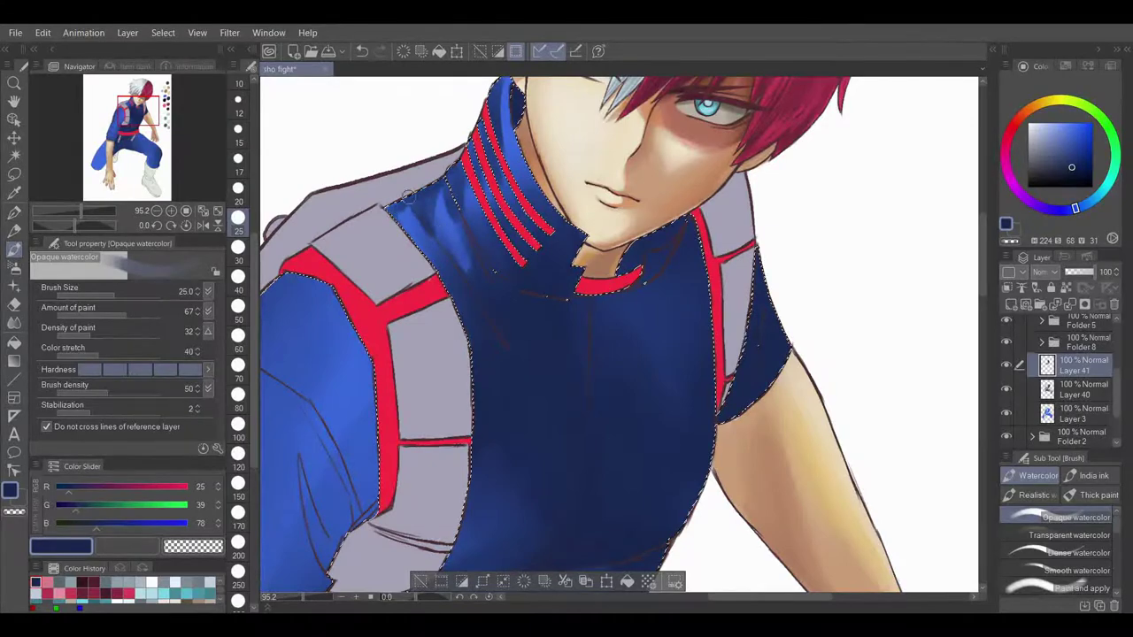
pyautogui.press('j')
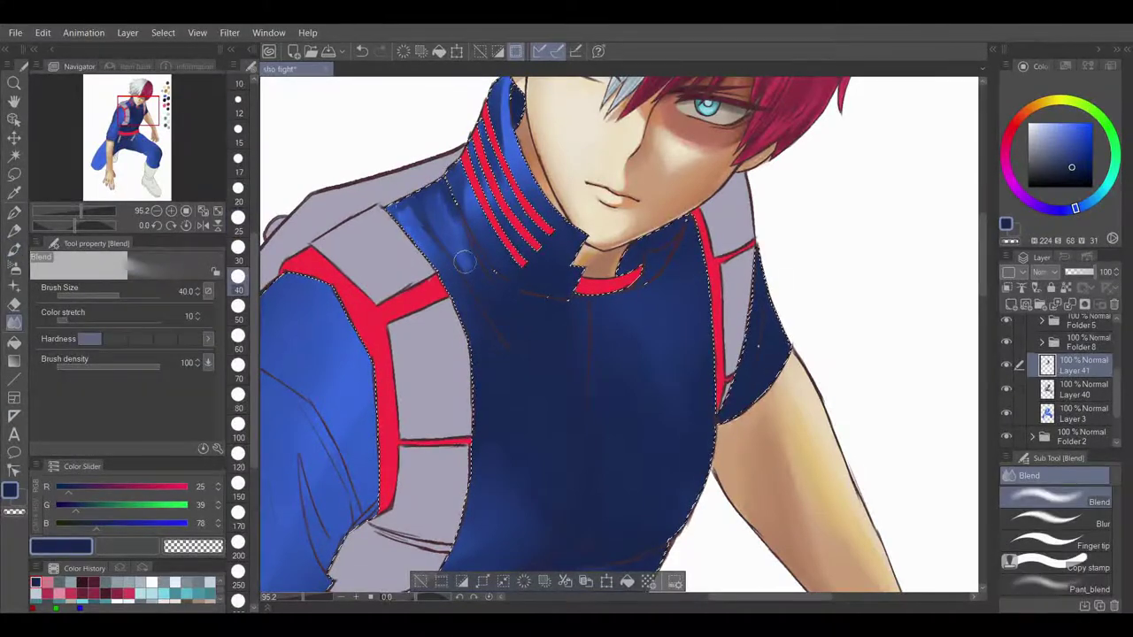
# - Shade the sleeve's shoulder edge and the area beside the red strap in navy with Opaque watercolor at size 50
pyautogui.moveTo(123, 137); pyautogui.dragTo(129, 115)
pyautogui.press('b')
pyautogui.click(238, 307)
pyautogui.moveTo(455, 230)
pyautogui.mouseDown()
pyautogui.moveTo(406, 268)
pyautogui.moveTo(401, 295)
pyautogui.mouseUp()
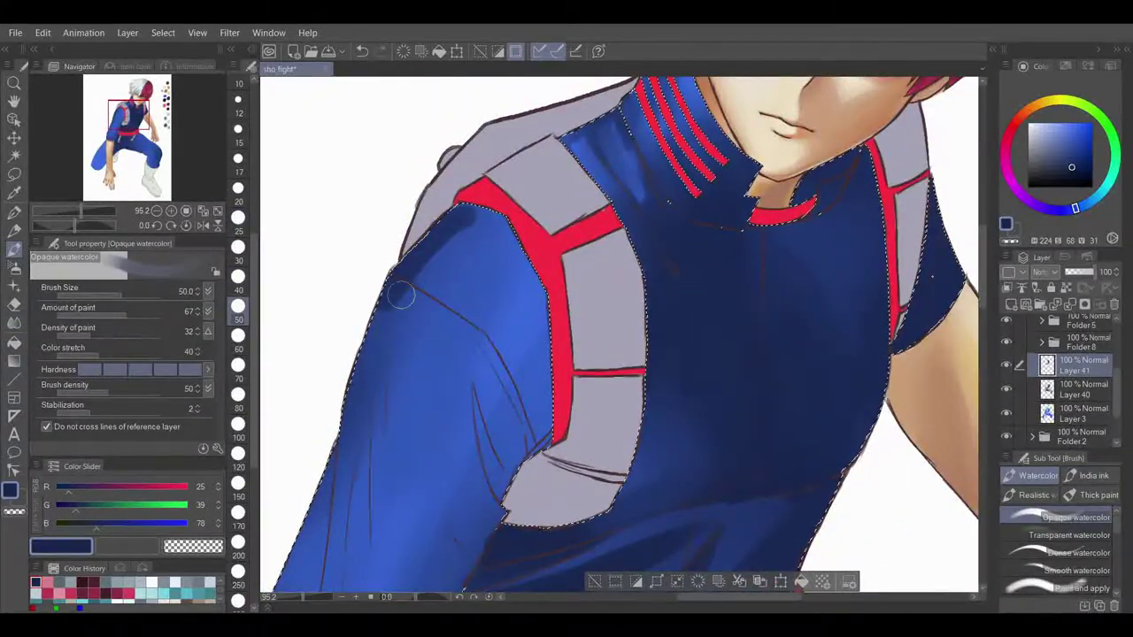
pyautogui.moveTo(453, 222)
pyautogui.mouseDown()
pyautogui.moveTo(515, 257)
pyautogui.moveTo(545, 427)
pyautogui.moveTo(522, 377)
pyautogui.mouseUp()
# - Paint navy fold shadows along the sleeve creases near the armpit at size 30
pyautogui.moveTo(138, 123)
pyautogui.mouseDown()
pyautogui.moveTo(139, 136)
pyautogui.moveTo(138, 125)
pyautogui.mouseUp()
pyautogui.click(238, 251)
pyautogui.moveTo(488, 444)
pyautogui.mouseDown()
pyautogui.moveTo(464, 336)
pyautogui.moveTo(495, 452)
pyautogui.mouseUp()
pyautogui.moveTo(461, 314)
pyautogui.mouseDown()
pyautogui.moveTo(487, 439)
pyautogui.moveTo(526, 397)
pyautogui.mouseUp()
pyautogui.moveTo(460, 301); pyautogui.dragTo(493, 427)
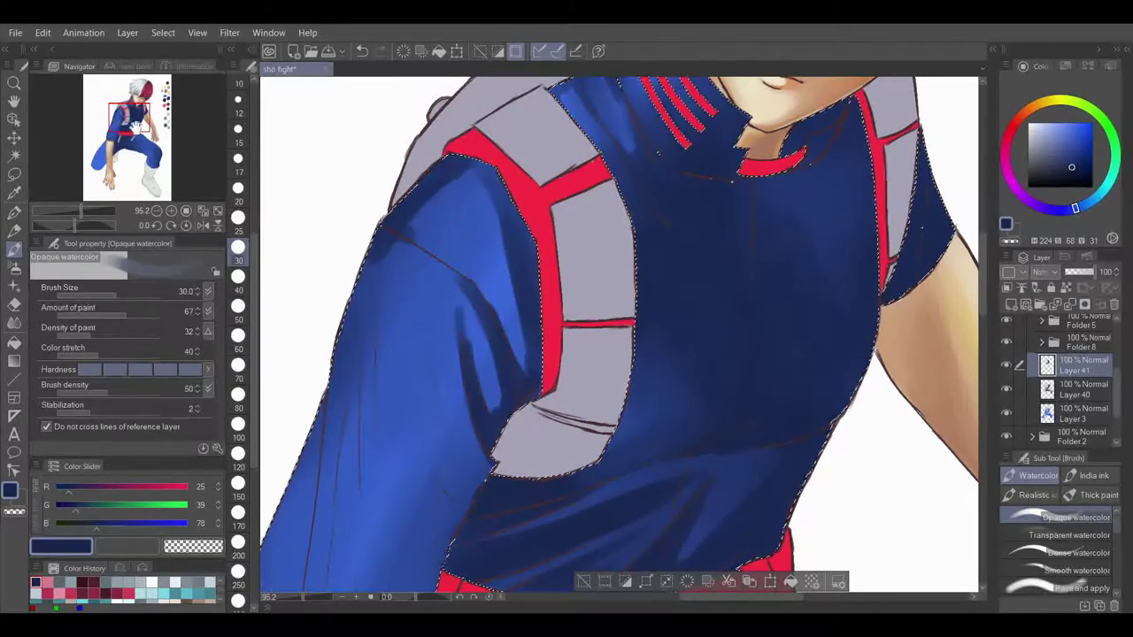
# - Paint navy fold shadows down the upper sleeve and toward the inner elbow with Opaque watercolor at size 30
pyautogui.moveTo(425, 328); pyautogui.dragTo(530, 277)
pyautogui.moveTo(478, 218)
pyautogui.mouseDown()
pyautogui.moveTo(467, 282)
pyautogui.moveTo(470, 263)
pyautogui.moveTo(483, 407)
pyautogui.mouseUp()
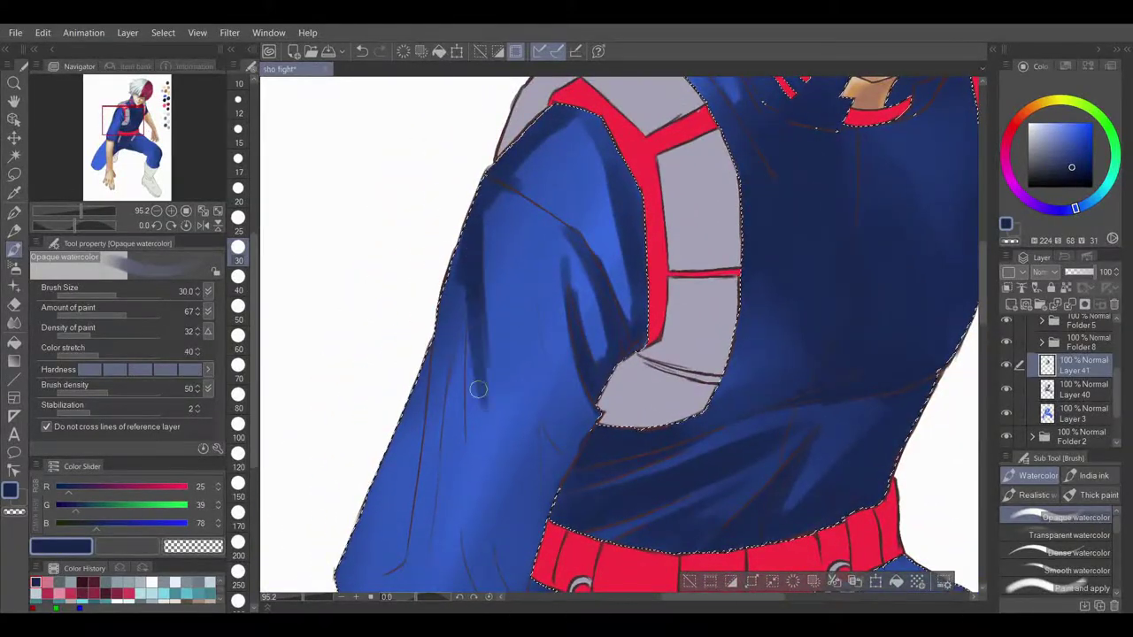
pyautogui.moveTo(473, 275); pyautogui.dragTo(478, 430)
pyautogui.moveTo(490, 213)
pyautogui.mouseDown()
pyautogui.moveTo(519, 345)
pyautogui.moveTo(503, 293)
pyautogui.mouseUp()
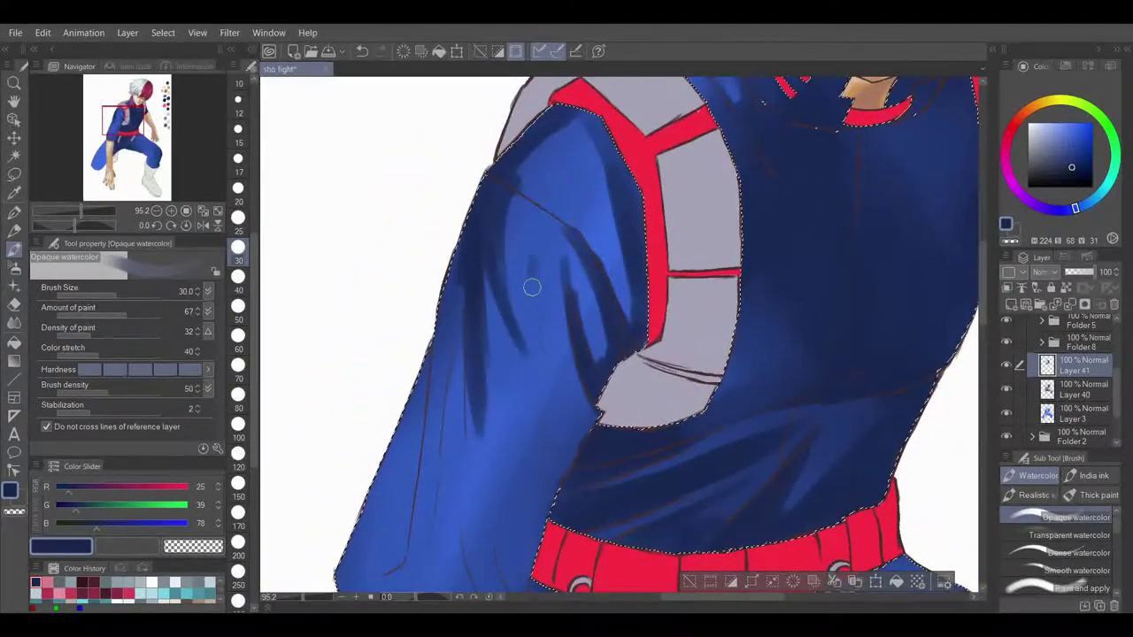
pyautogui.moveTo(532, 256); pyautogui.dragTo(556, 435)
pyautogui.moveTo(542, 395)
pyautogui.mouseDown()
pyautogui.moveTo(549, 460)
pyautogui.moveTo(569, 456)
pyautogui.mouseUp()
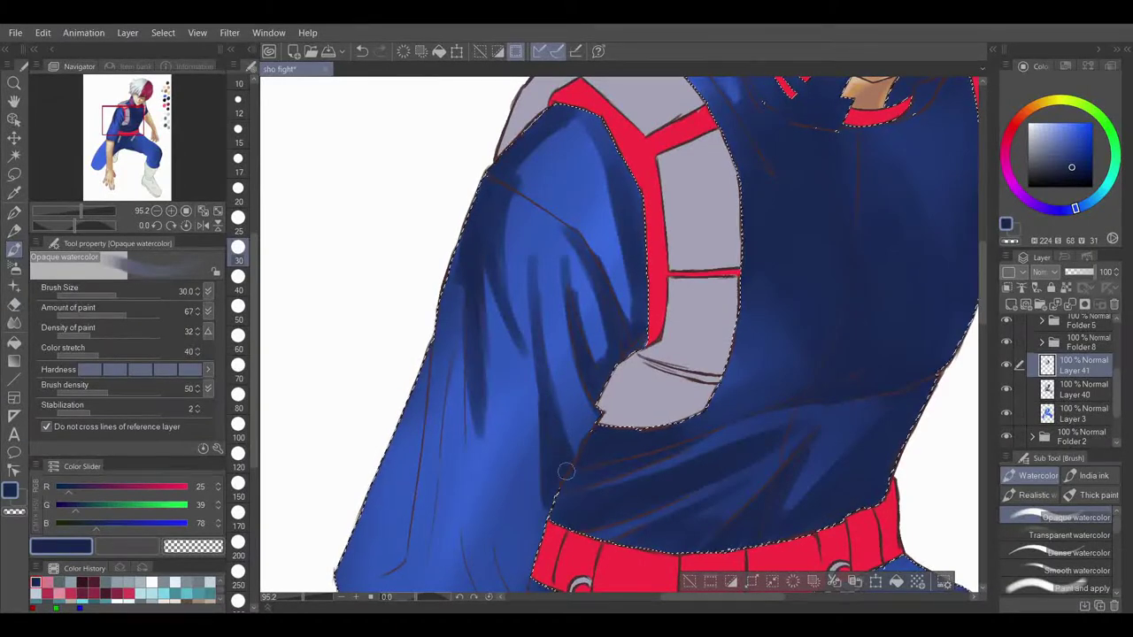
pyautogui.moveTo(520, 375); pyautogui.dragTo(537, 468)
pyautogui.moveTo(521, 352); pyautogui.dragTo(533, 420)
pyautogui.moveTo(508, 310); pyautogui.dragTo(542, 456)
# - Shade the sleeve's outer edge in navy from the shoulder down to the elbow crease at size 30
pyautogui.moveTo(470, 205)
pyautogui.mouseDown()
pyautogui.moveTo(450, 283)
pyautogui.moveTo(457, 256)
pyautogui.moveTo(450, 381)
pyautogui.moveTo(414, 452)
pyautogui.moveTo(404, 515)
pyautogui.mouseUp()
pyautogui.moveTo(434, 343); pyautogui.dragTo(357, 565)
pyautogui.moveTo(418, 403); pyautogui.dragTo(382, 558)
pyautogui.moveTo(420, 432)
pyautogui.mouseDown()
pyautogui.moveTo(398, 545)
pyautogui.moveTo(342, 580)
pyautogui.mouseUp()
# - Paint navy folds down the middle and inner side of the lower sleeve at sizes 30 and 20, and blend them at size 40
pyautogui.moveTo(403, 489); pyautogui.dragTo(414, 300)
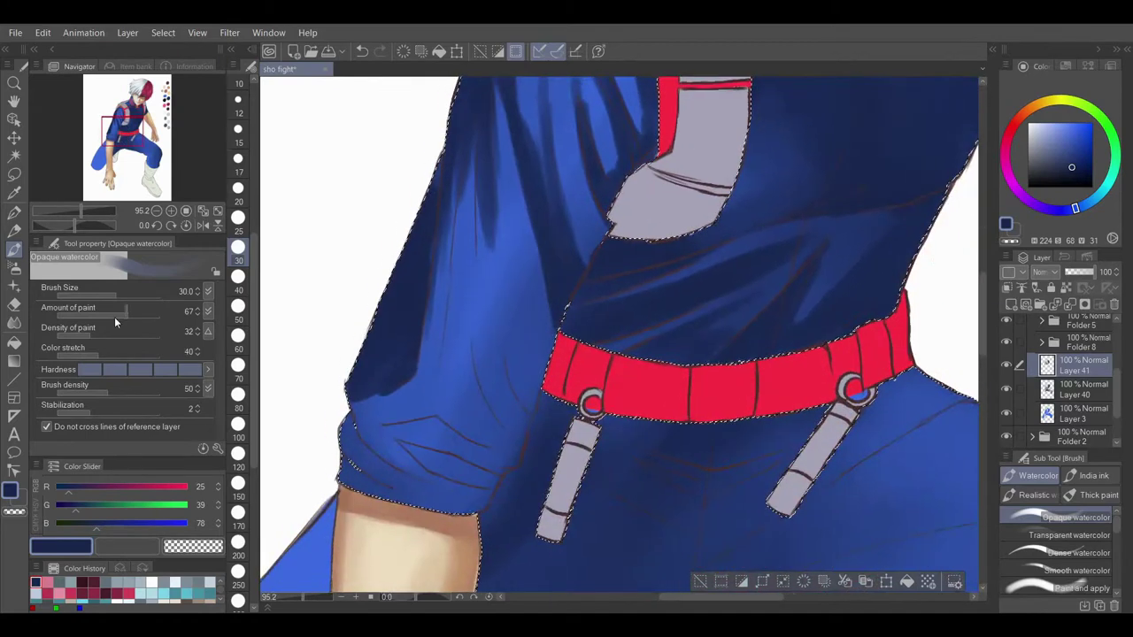
pyautogui.moveTo(469, 146); pyautogui.dragTo(460, 257)
pyautogui.moveTo(462, 206); pyautogui.dragTo(471, 306)
pyautogui.moveTo(460, 257)
pyautogui.mouseDown()
pyautogui.moveTo(443, 375)
pyautogui.moveTo(460, 353)
pyautogui.mouseUp()
pyautogui.moveTo(464, 312)
pyautogui.mouseDown()
pyautogui.moveTo(476, 375)
pyautogui.moveTo(508, 425)
pyautogui.mouseUp()
pyautogui.click(238, 193)
pyautogui.moveTo(476, 358)
pyautogui.mouseDown()
pyautogui.moveTo(510, 429)
pyautogui.moveTo(498, 402)
pyautogui.mouseUp()
pyautogui.moveTo(486, 278)
pyautogui.mouseDown()
pyautogui.moveTo(477, 347)
pyautogui.moveTo(505, 391)
pyautogui.mouseUp()
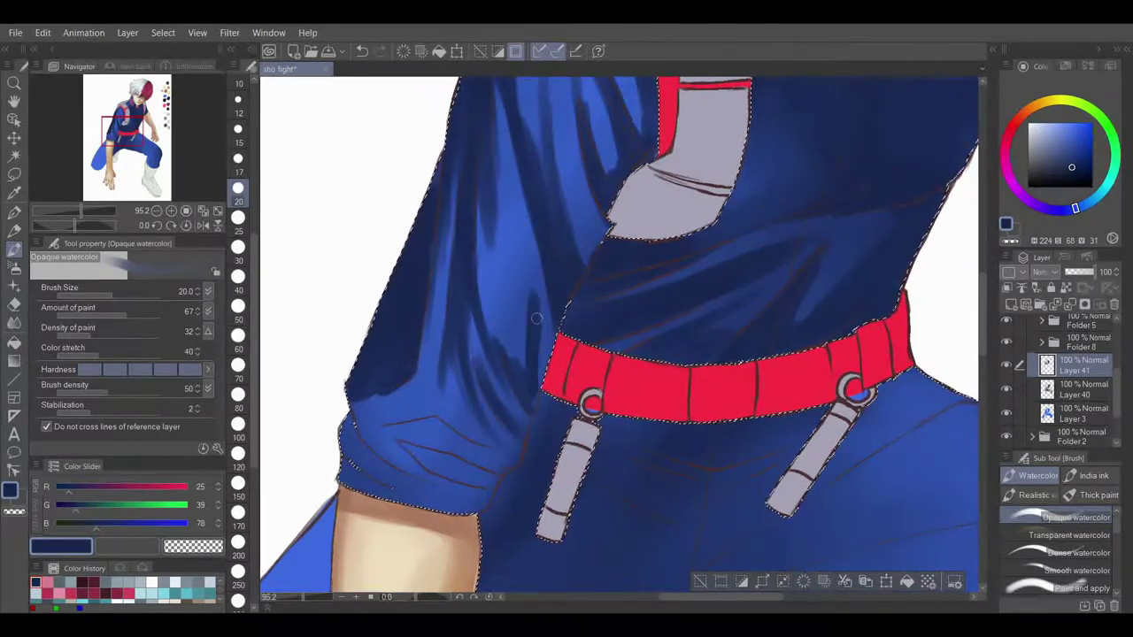
pyautogui.moveTo(538, 334); pyautogui.dragTo(530, 290)
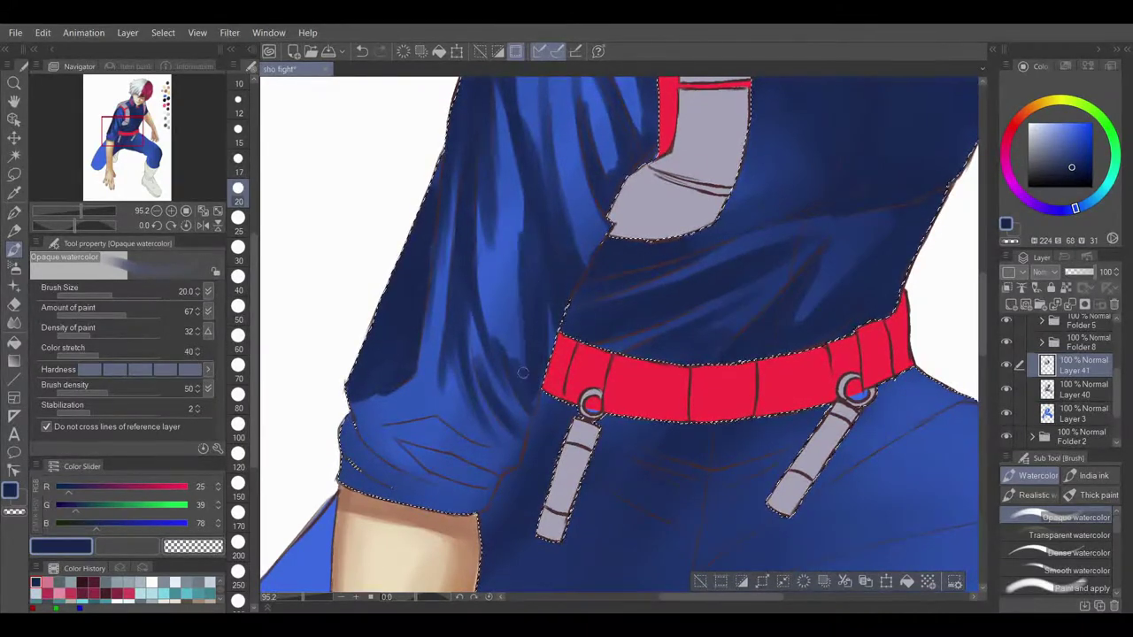
pyautogui.press('j')
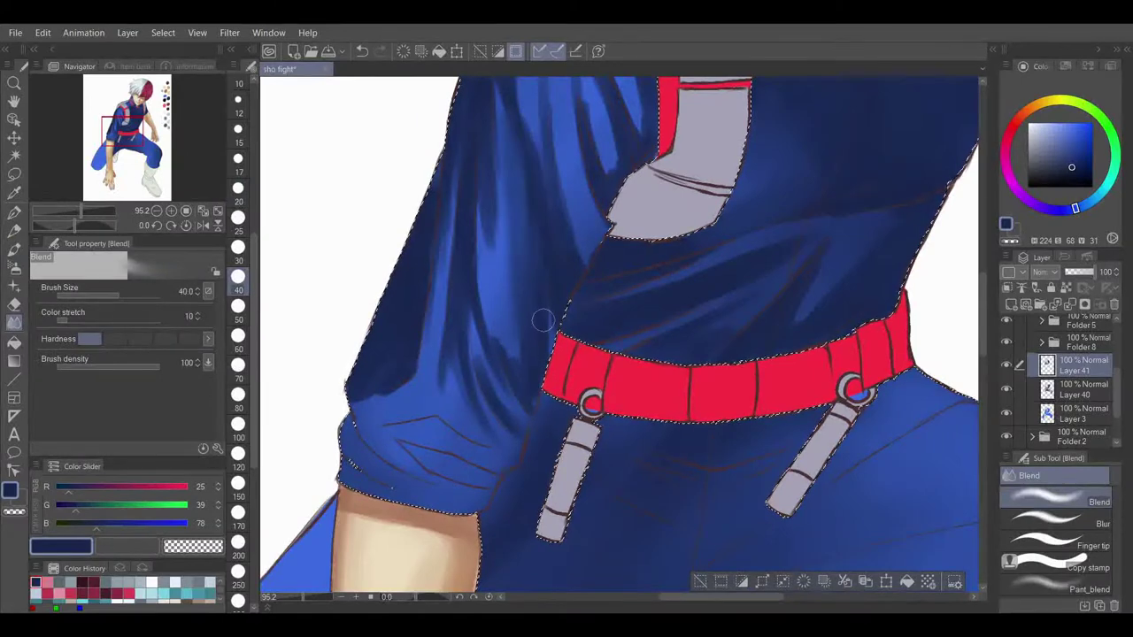
# - Paint navy creases around the elbow and shade the rolled cuff with Opaque watercolor at size 20
pyautogui.press('b')
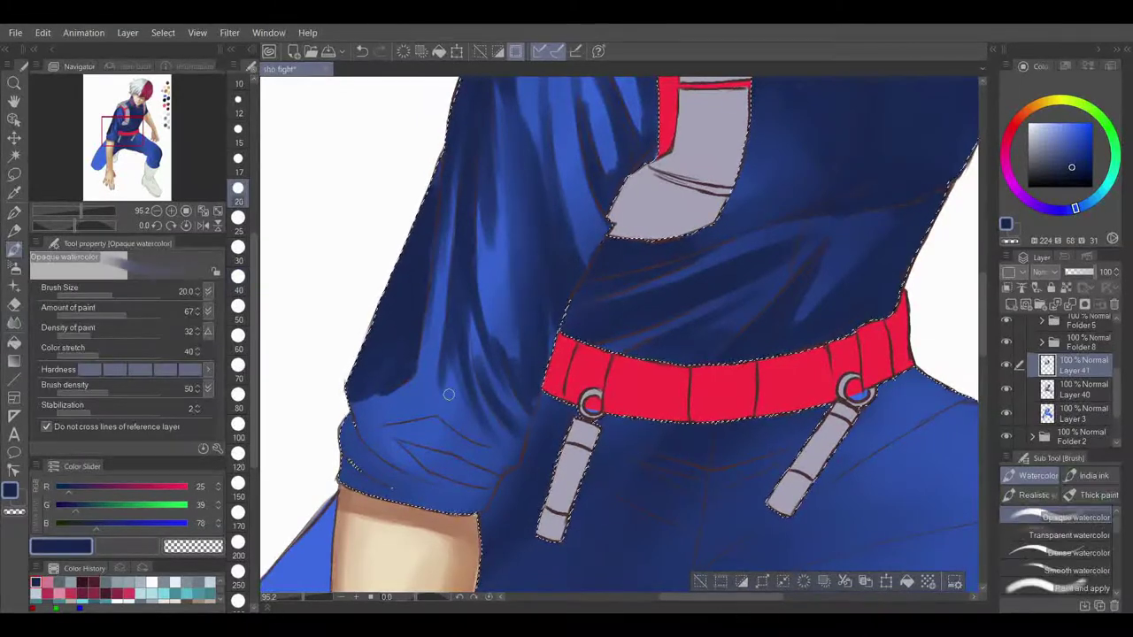
pyautogui.moveTo(442, 383); pyautogui.dragTo(471, 401)
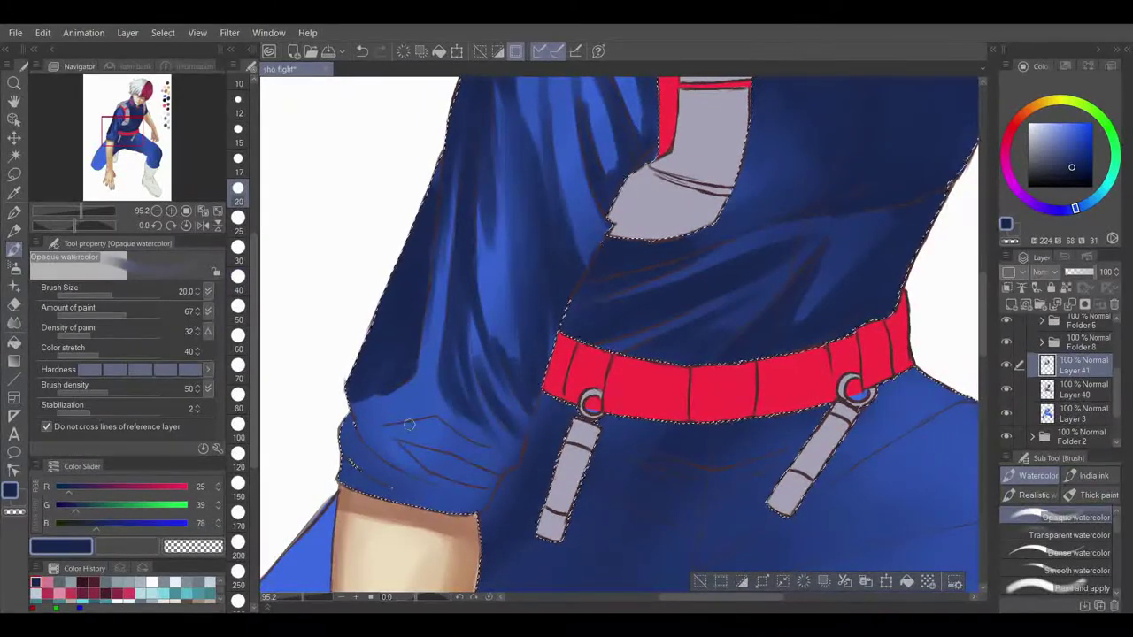
pyautogui.moveTo(377, 422)
pyautogui.mouseDown()
pyautogui.moveTo(419, 412)
pyautogui.moveTo(460, 430)
pyautogui.moveTo(394, 423)
pyautogui.moveTo(479, 446)
pyautogui.mouseUp()
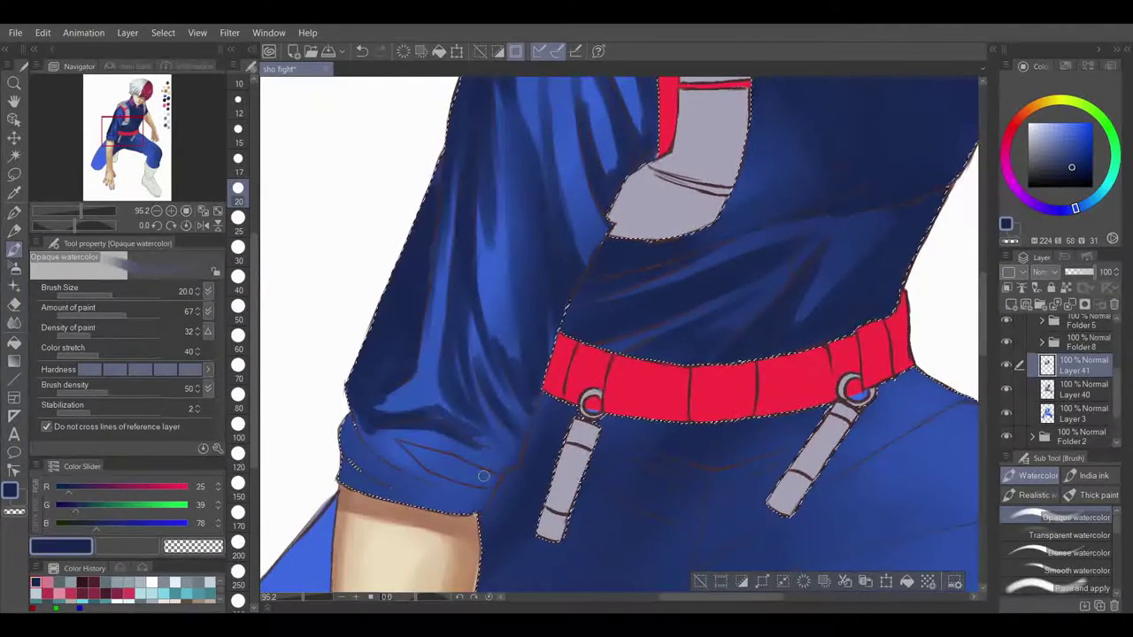
pyautogui.moveTo(482, 473); pyautogui.dragTo(427, 462)
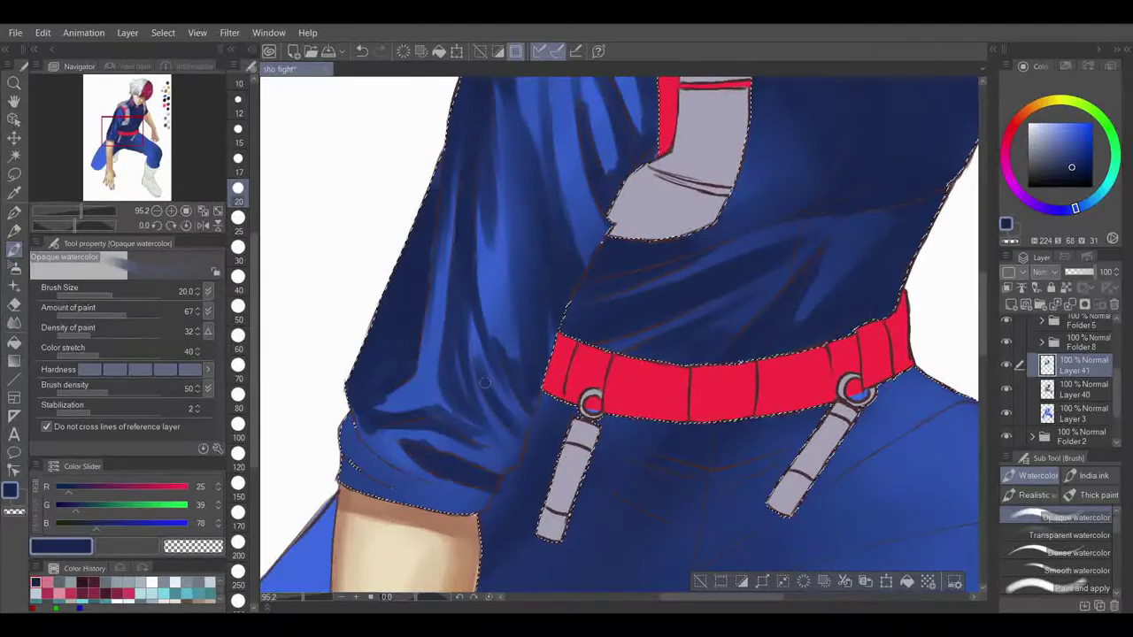
pyautogui.moveTo(479, 465); pyautogui.dragTo(496, 439)
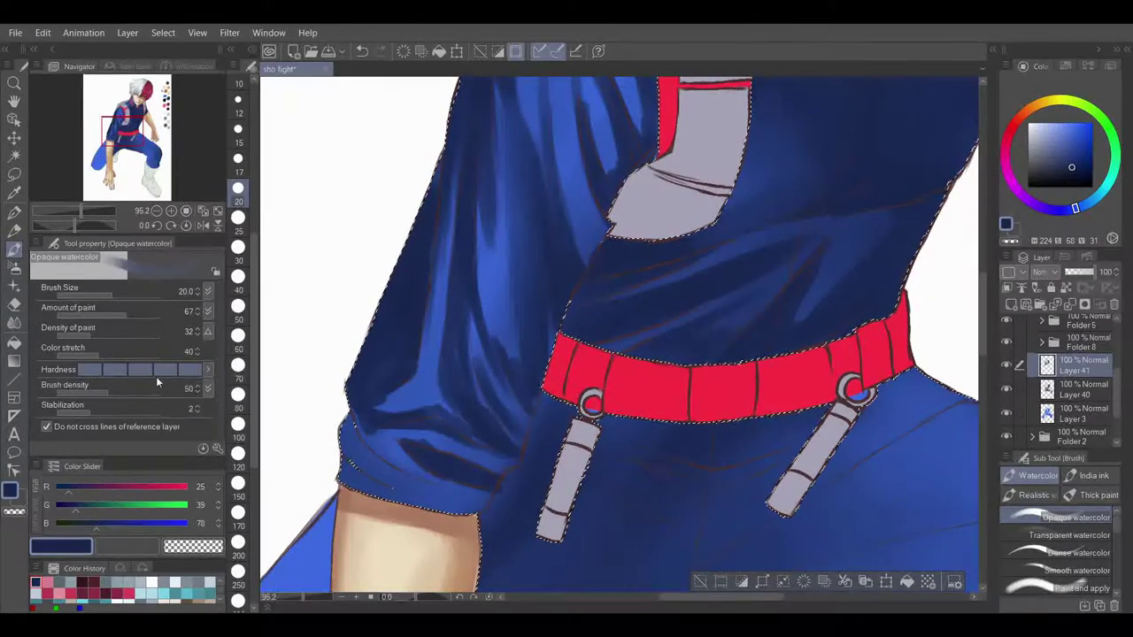
pyautogui.press('e')
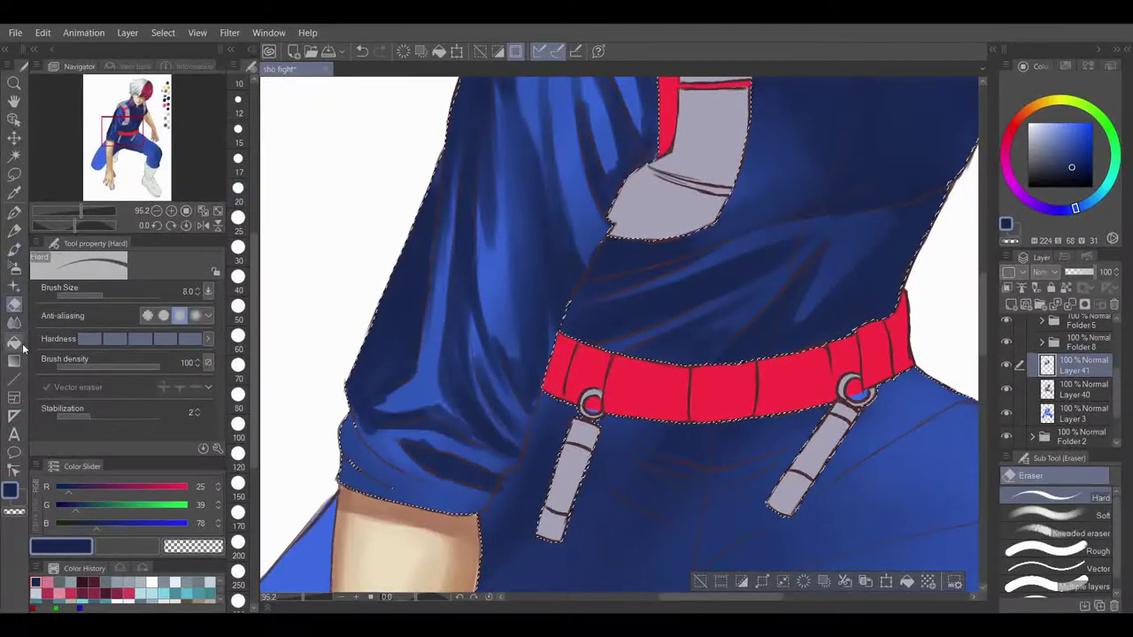
pyautogui.click(16, 252)
pyautogui.moveTo(362, 457)
pyautogui.mouseDown()
pyautogui.moveTo(386, 350)
pyautogui.moveTo(434, 406)
pyautogui.mouseUp()
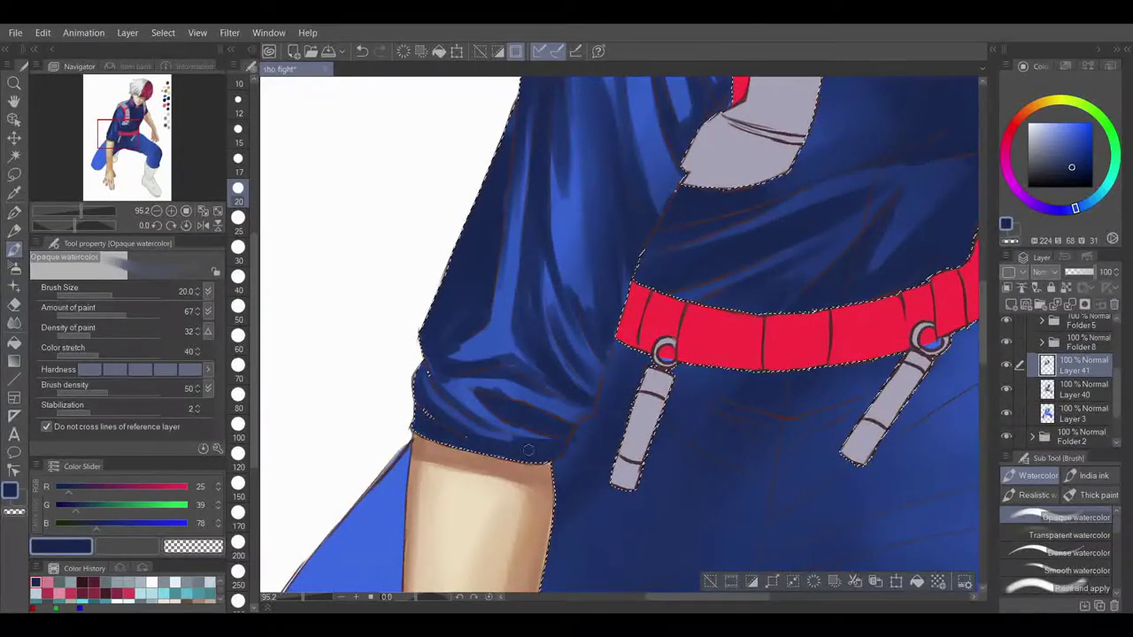
# - Erase a highlight into the lower sleeve's folds with the Hard eraser at size 30, and blend the sleeve's shadows up to the shoulder at size 40
pyautogui.press('e')
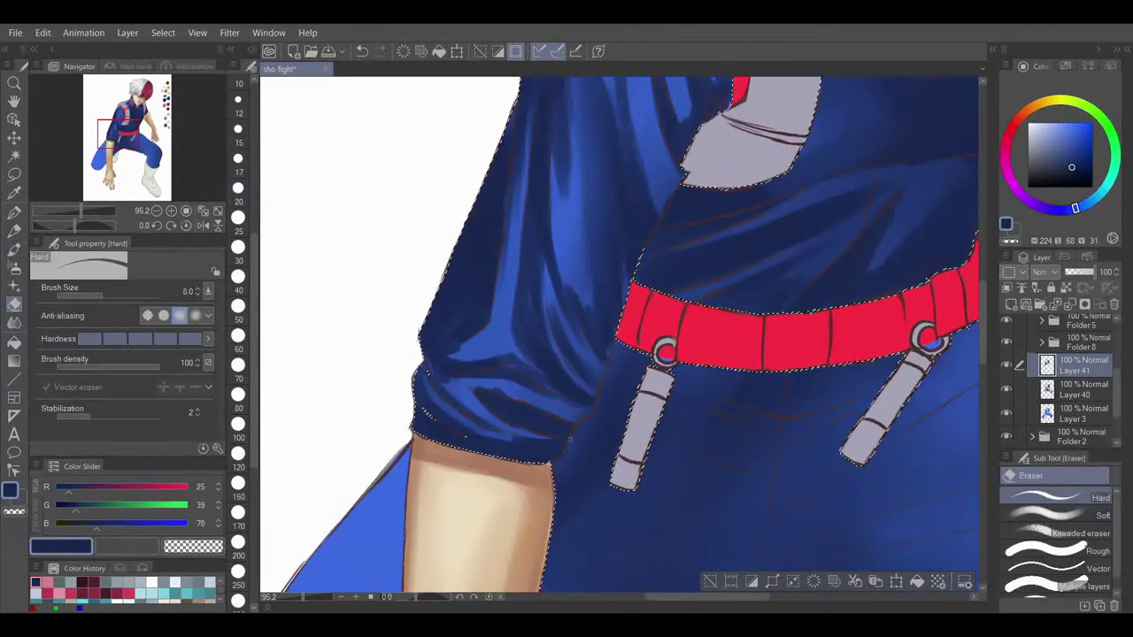
pyautogui.click(237, 248)
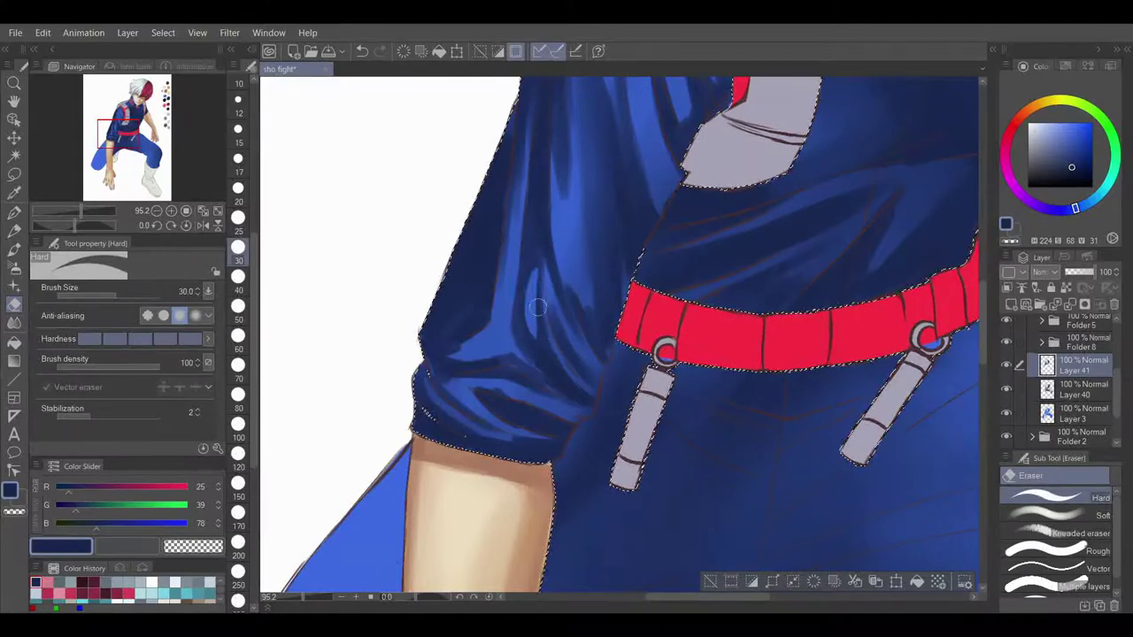
pyautogui.click(14, 323)
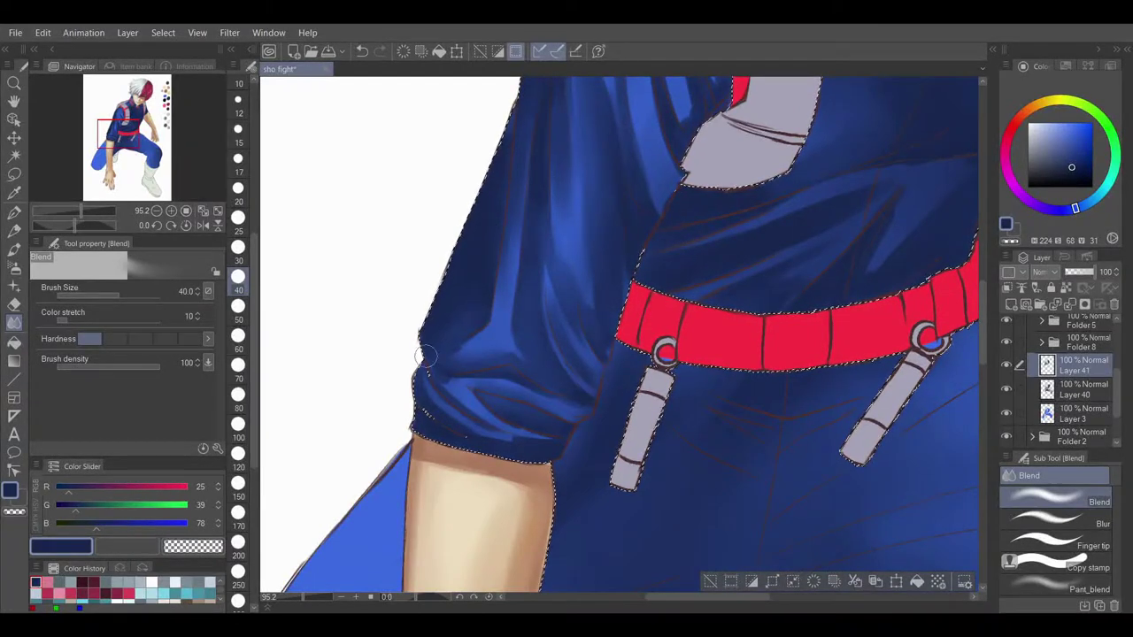
pyautogui.moveTo(609, 221); pyautogui.dragTo(472, 419)
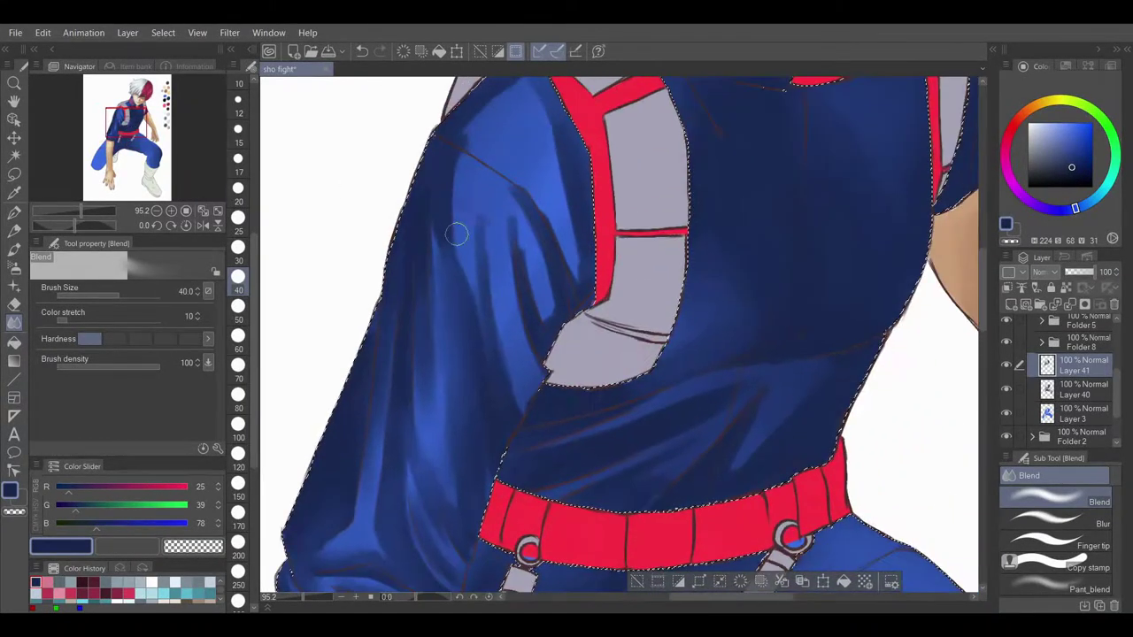
pyautogui.moveTo(493, 174)
pyautogui.mouseDown()
pyautogui.moveTo(519, 171)
pyautogui.moveTo(574, 253)
pyautogui.mouseUp()
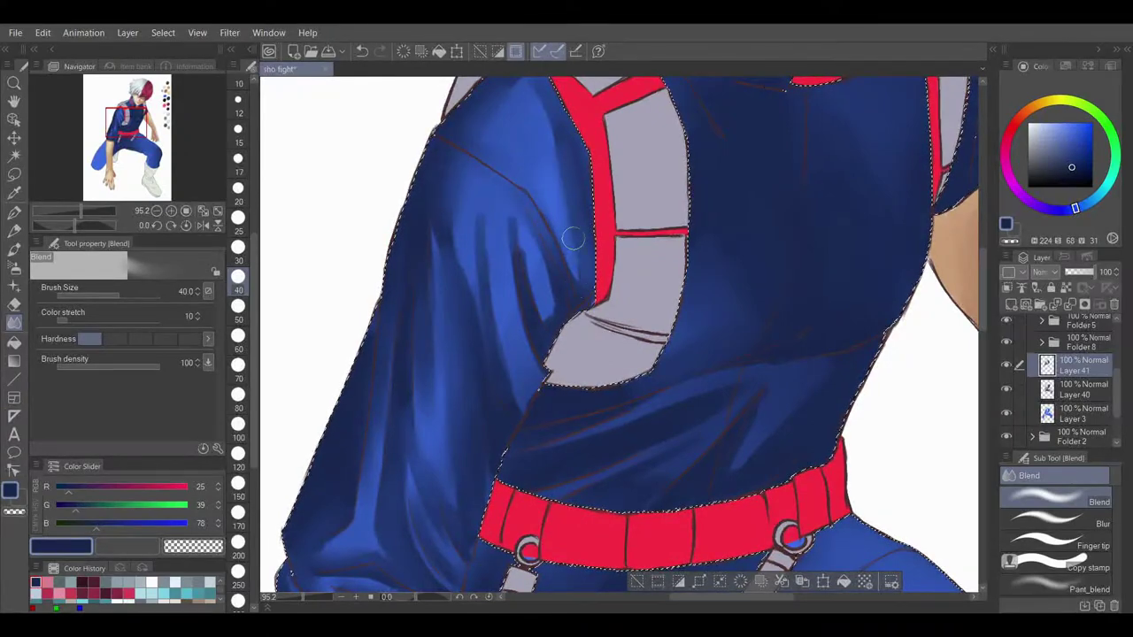
pyautogui.moveTo(81, 211)
pyautogui.mouseDown()
pyautogui.moveTo(68, 213)
pyautogui.moveTo(81, 211)
pyautogui.mouseUp()
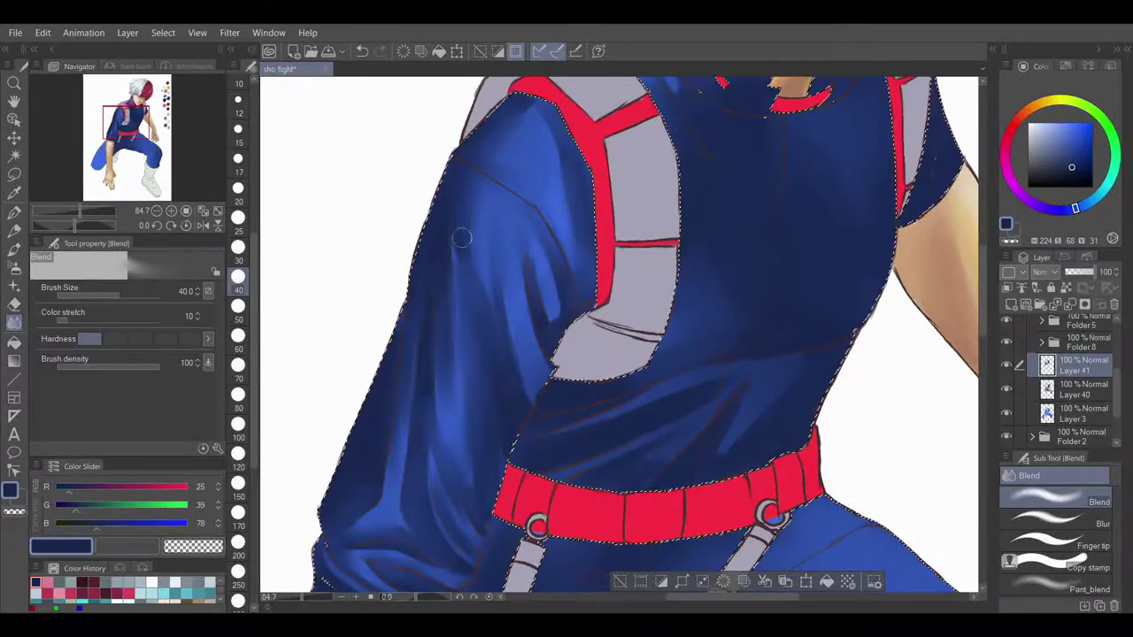
# - Shade the upper part of the striped collar in navy with Opaque watercolor at size 20
pyautogui.moveTo(137, 125); pyautogui.dragTo(143, 117)
pyautogui.click(16, 249)
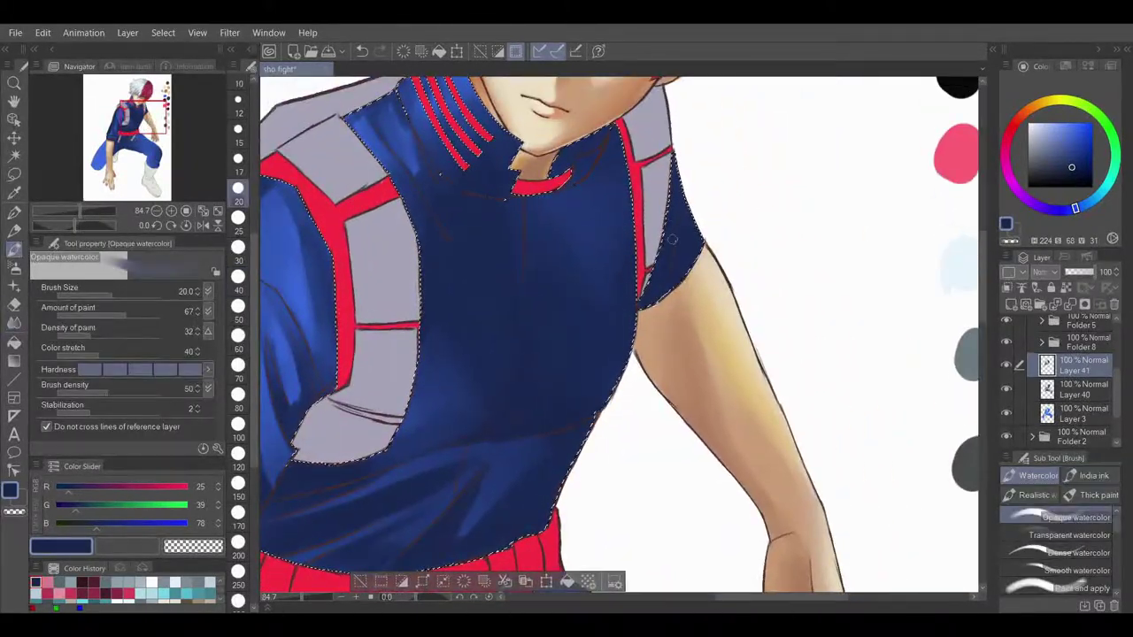
pyautogui.moveTo(139, 113); pyautogui.dragTo(139, 104)
pyautogui.moveTo(458, 341); pyautogui.dragTo(475, 386)
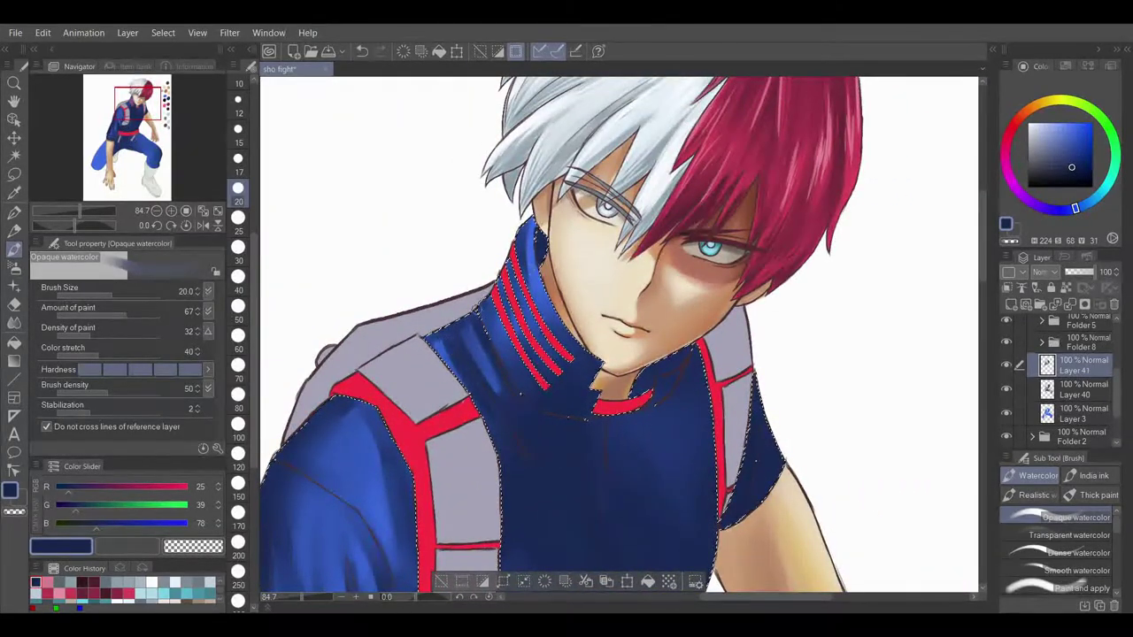
pyautogui.moveTo(529, 234); pyautogui.dragTo(536, 266)
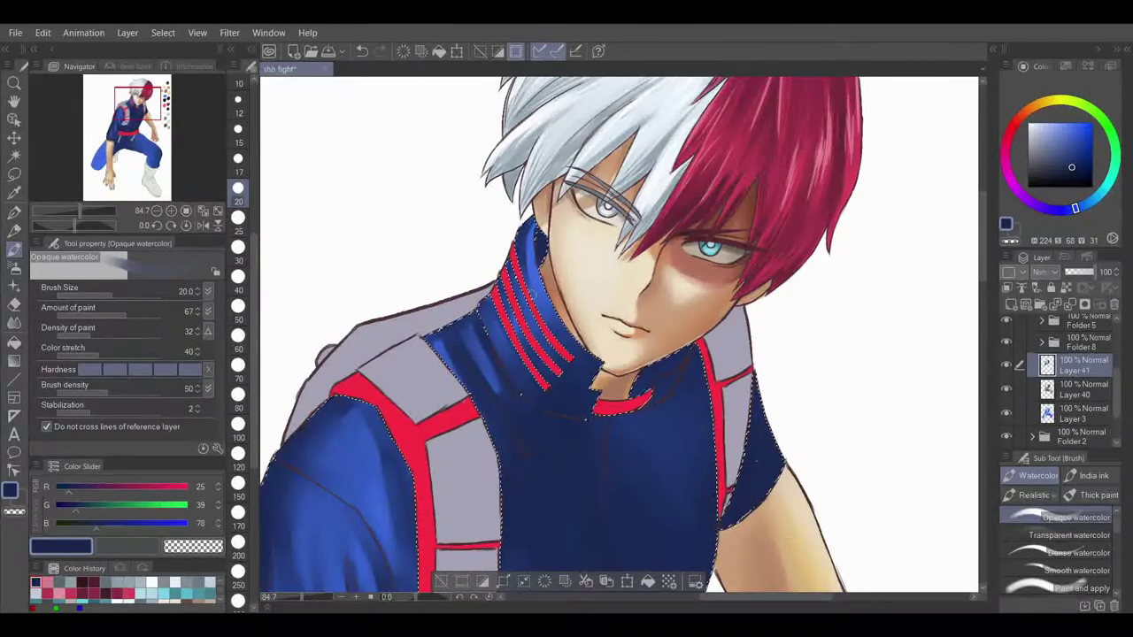
# - Shade the trousers below the belt in navy across the pelvis and hip crease, using brush sizes 40, 150 and 30
pyautogui.moveTo(145, 117); pyautogui.dragTo(132, 155)
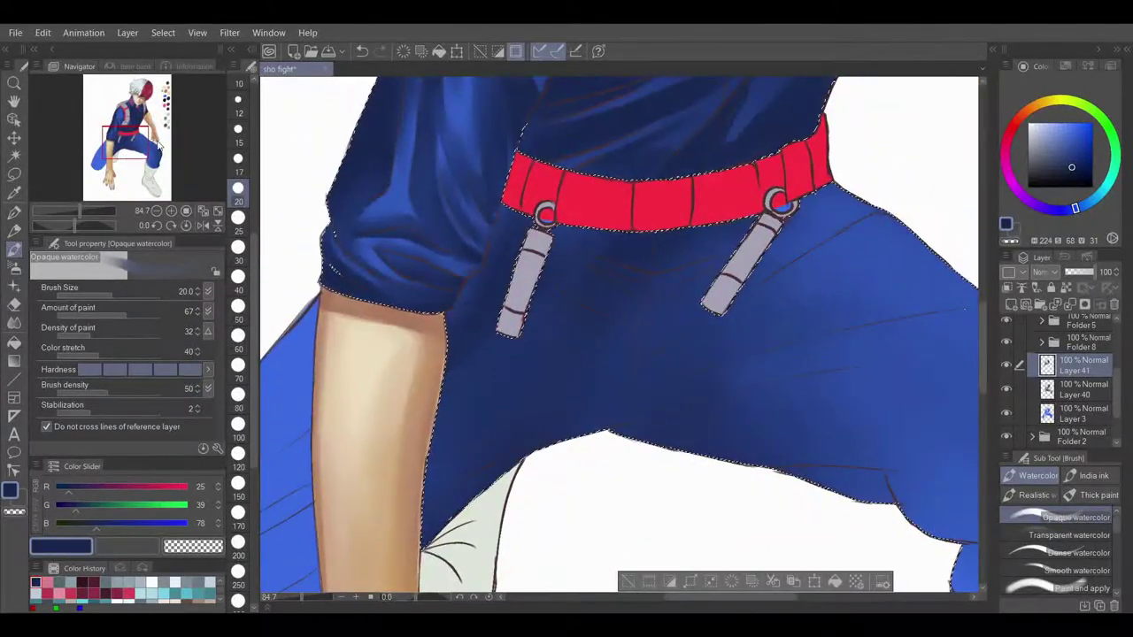
pyautogui.click(238, 485)
pyautogui.hotkey('ctrl', 'z')
pyautogui.click(238, 280)
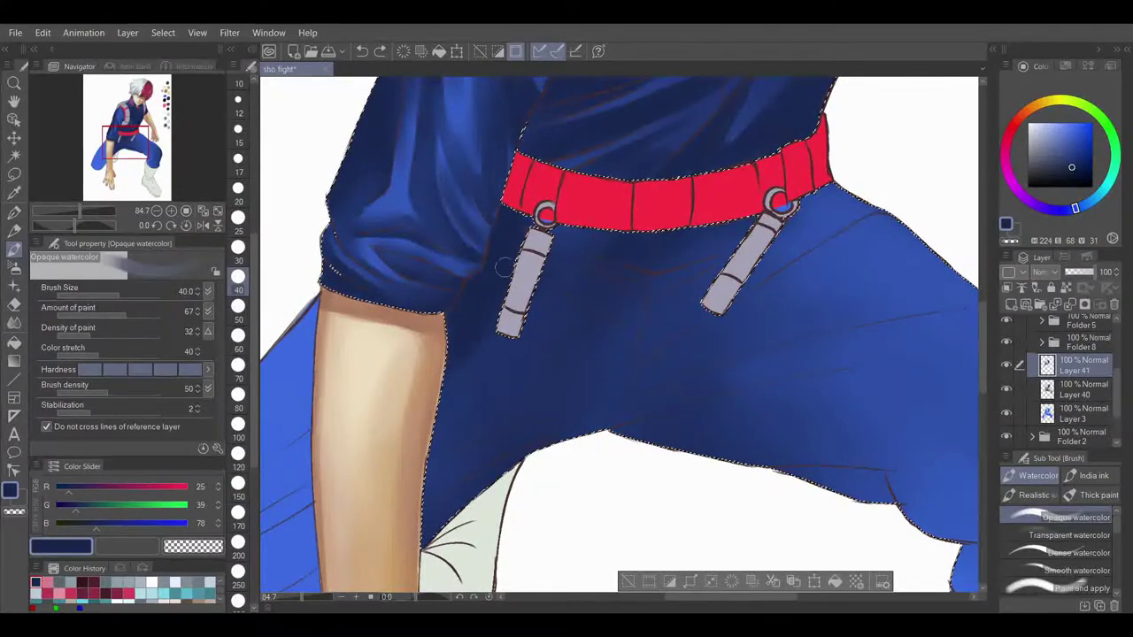
pyautogui.moveTo(518, 262); pyautogui.dragTo(505, 299)
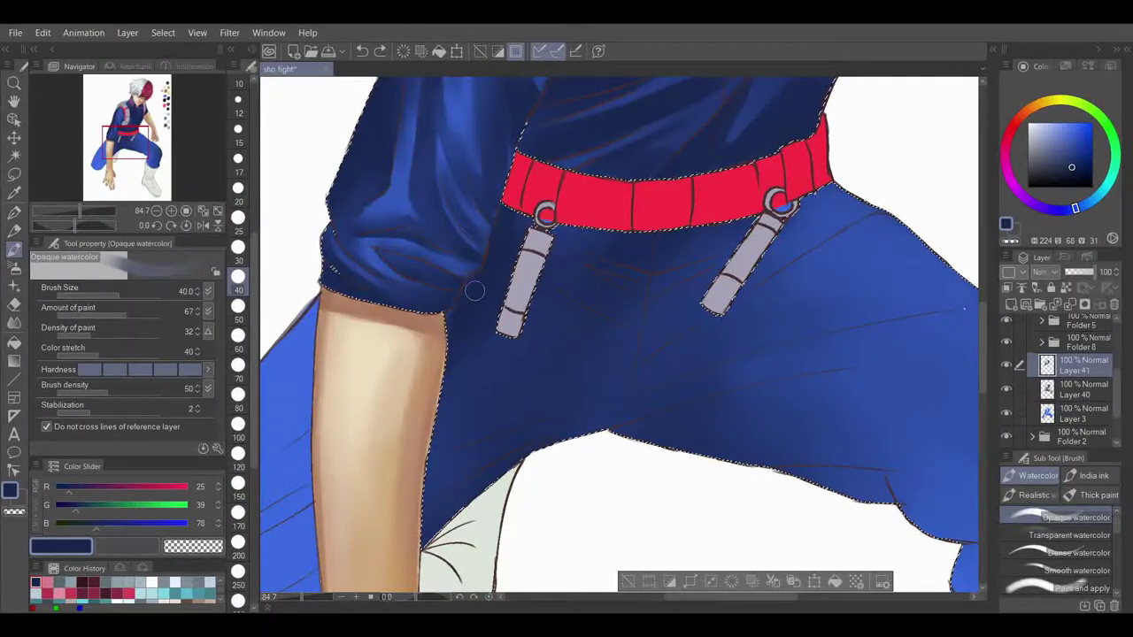
pyautogui.click(238, 485)
pyautogui.moveTo(477, 382)
pyautogui.mouseDown()
pyautogui.moveTo(667, 283)
pyautogui.moveTo(595, 408)
pyautogui.moveTo(621, 421)
pyautogui.mouseUp()
pyautogui.click(238, 250)
pyautogui.moveTo(673, 328)
pyautogui.mouseDown()
pyautogui.moveTo(731, 321)
pyautogui.moveTo(724, 309)
pyautogui.moveTo(744, 285)
pyautogui.moveTo(829, 212)
pyautogui.moveTo(866, 215)
pyautogui.mouseUp()
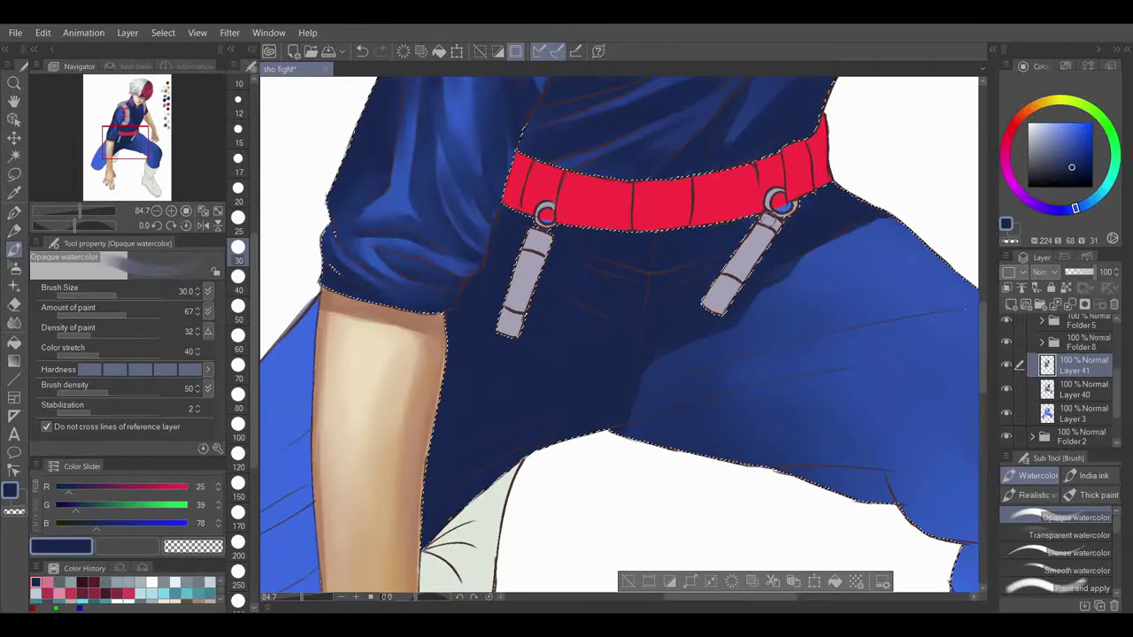
# - Paint navy fold shadows across the raised thigh at size 30, and blend them at size 40
pyautogui.moveTo(624, 422)
pyautogui.mouseDown()
pyautogui.moveTo(594, 244)
pyautogui.moveTo(511, 378)
pyautogui.mouseUp()
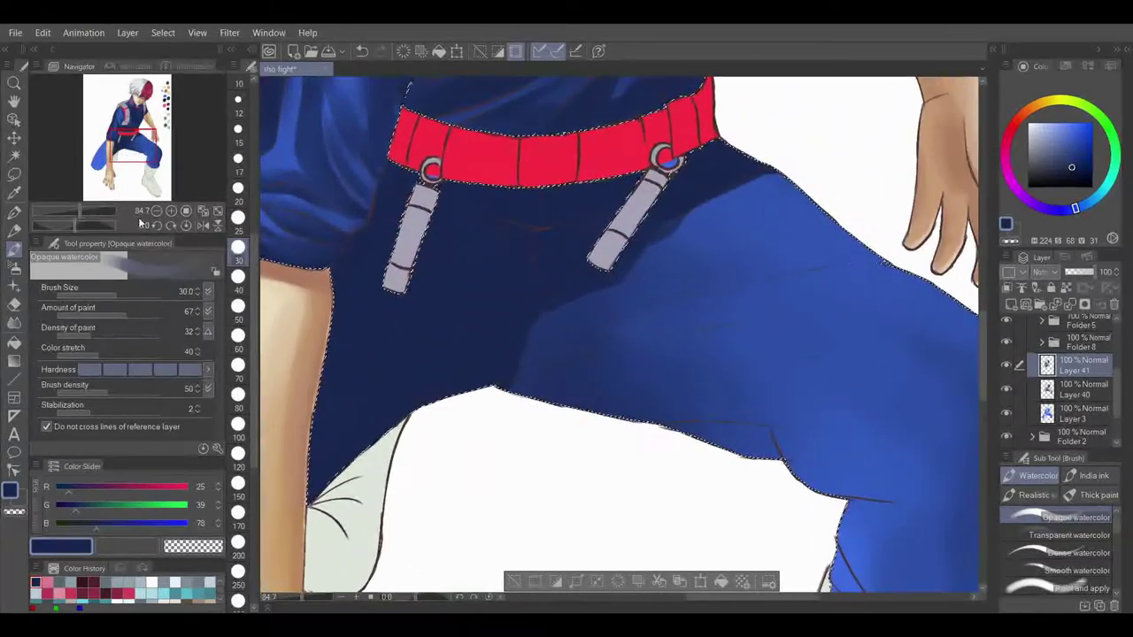
pyautogui.moveTo(671, 345); pyautogui.dragTo(516, 384)
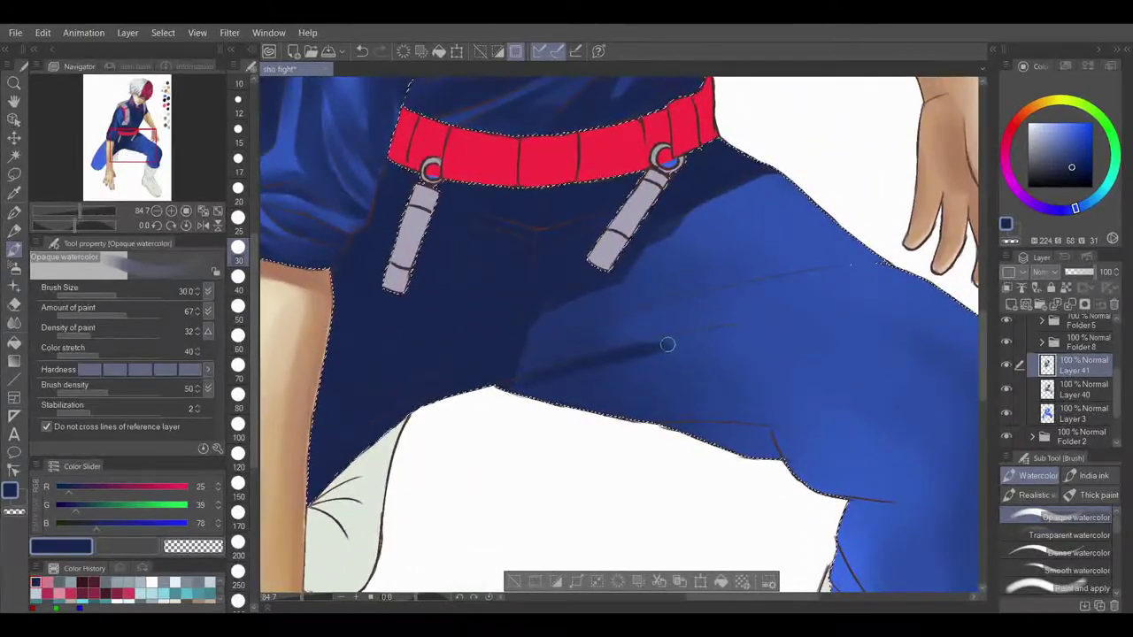
pyautogui.moveTo(748, 332); pyautogui.dragTo(530, 379)
pyautogui.moveTo(679, 356)
pyautogui.mouseDown()
pyautogui.moveTo(580, 400)
pyautogui.moveTo(706, 357)
pyautogui.moveTo(616, 398)
pyautogui.mouseUp()
pyautogui.moveTo(756, 335); pyautogui.dragTo(728, 336)
pyautogui.moveTo(696, 298)
pyautogui.mouseDown()
pyautogui.moveTo(579, 323)
pyautogui.moveTo(767, 271)
pyautogui.moveTo(547, 335)
pyautogui.mouseUp()
pyautogui.hotkey('ctrl', 'z')
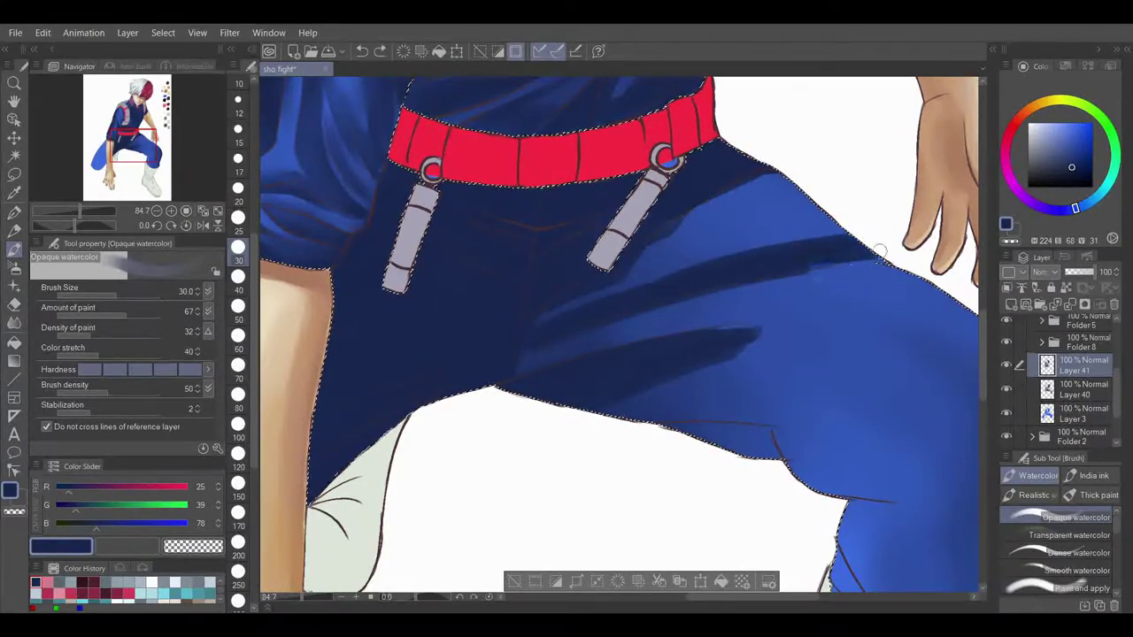
pyautogui.moveTo(610, 295); pyautogui.dragTo(657, 253)
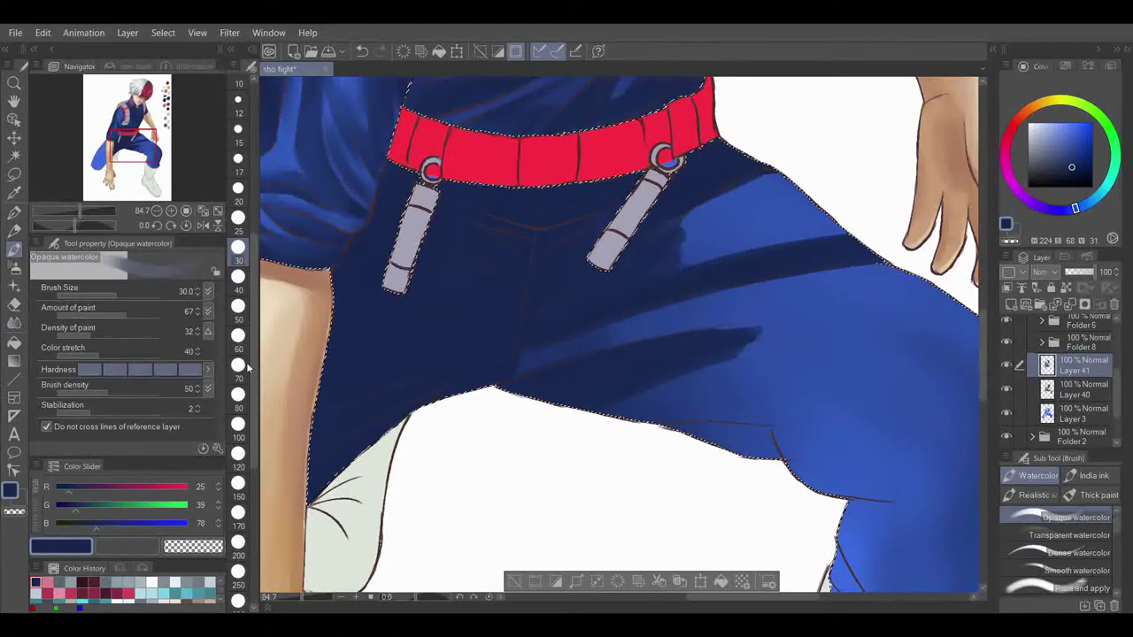
pyautogui.press('j')
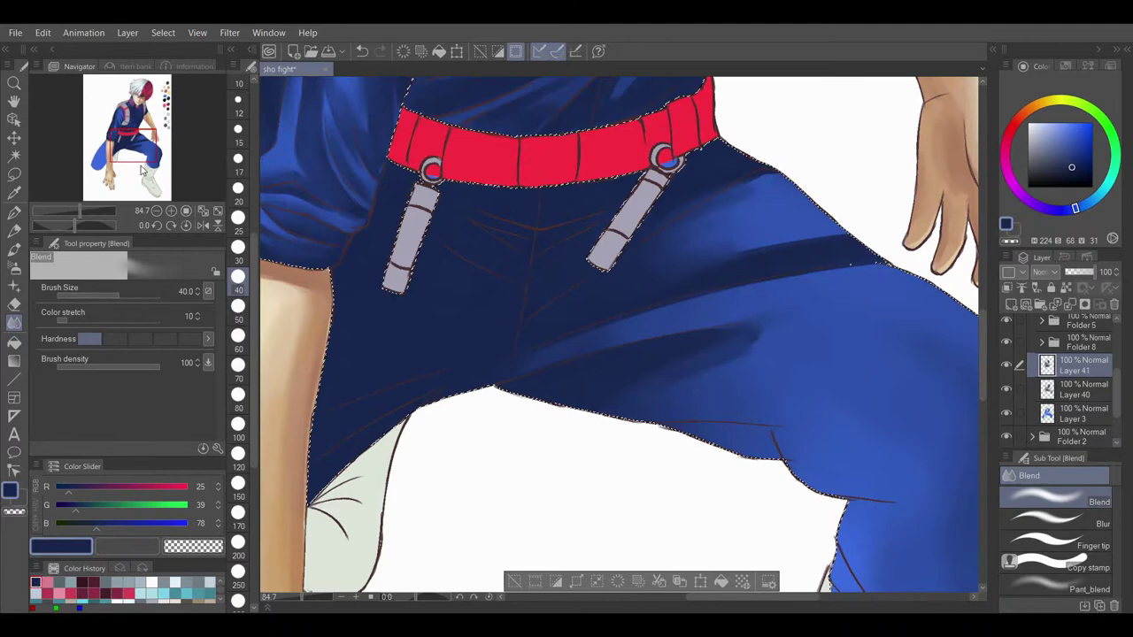
# - Shade the raised leg's outer edge in navy from the hip over the knee with Opaque watercolor at size 30
pyautogui.click(144, 154)
pyautogui.click(15, 250)
pyautogui.moveTo(152, 150); pyautogui.dragTo(146, 146)
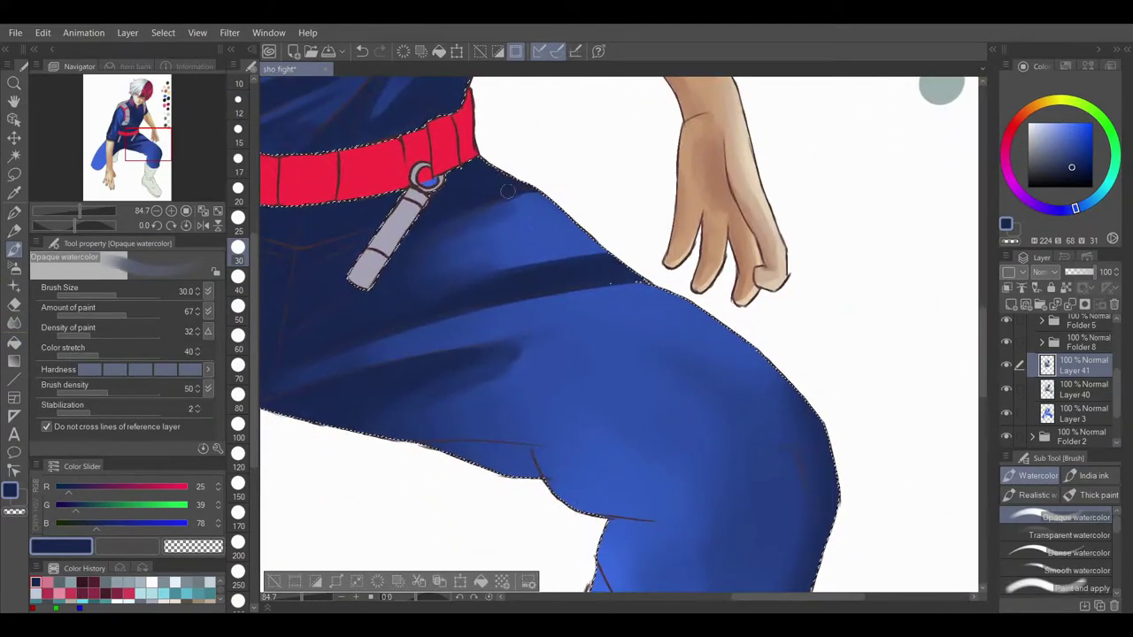
pyautogui.moveTo(508, 183); pyautogui.dragTo(590, 256)
pyautogui.moveTo(523, 203)
pyautogui.mouseDown()
pyautogui.moveTo(711, 326)
pyautogui.moveTo(759, 370)
pyautogui.mouseUp()
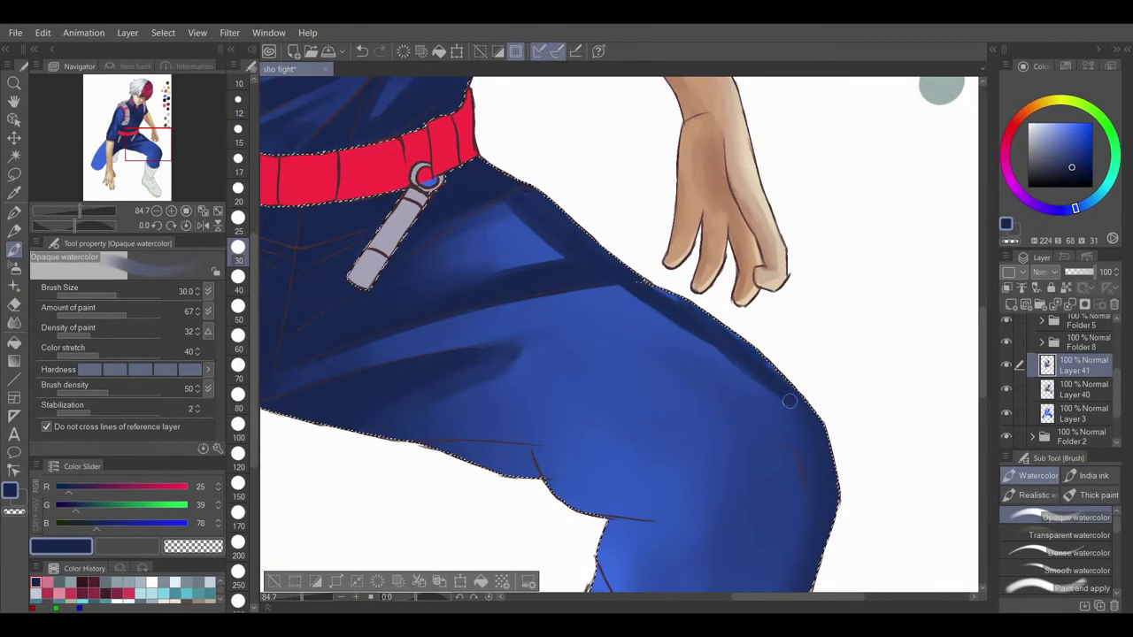
pyautogui.moveTo(814, 432)
pyautogui.mouseDown()
pyautogui.moveTo(823, 399)
pyautogui.moveTo(817, 481)
pyautogui.moveTo(796, 417)
pyautogui.moveTo(809, 555)
pyautogui.mouseUp()
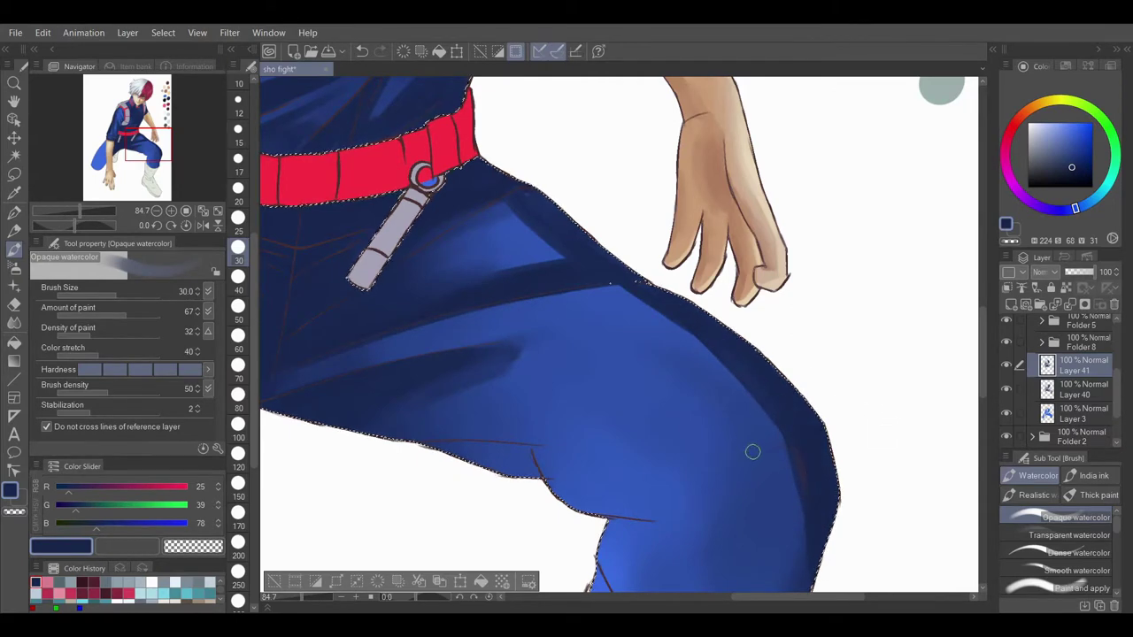
# - Shade the raised thigh's underside, the knee hollow and the trouser leg below the knee in navy with Opaque watercolor at size 30
pyautogui.moveTo(479, 363)
pyautogui.mouseDown()
pyautogui.moveTo(399, 430)
pyautogui.moveTo(540, 487)
pyautogui.moveTo(442, 456)
pyautogui.moveTo(681, 509)
pyautogui.moveTo(535, 416)
pyautogui.moveTo(568, 483)
pyautogui.mouseUp()
pyautogui.scroll(-5, 959, 342)
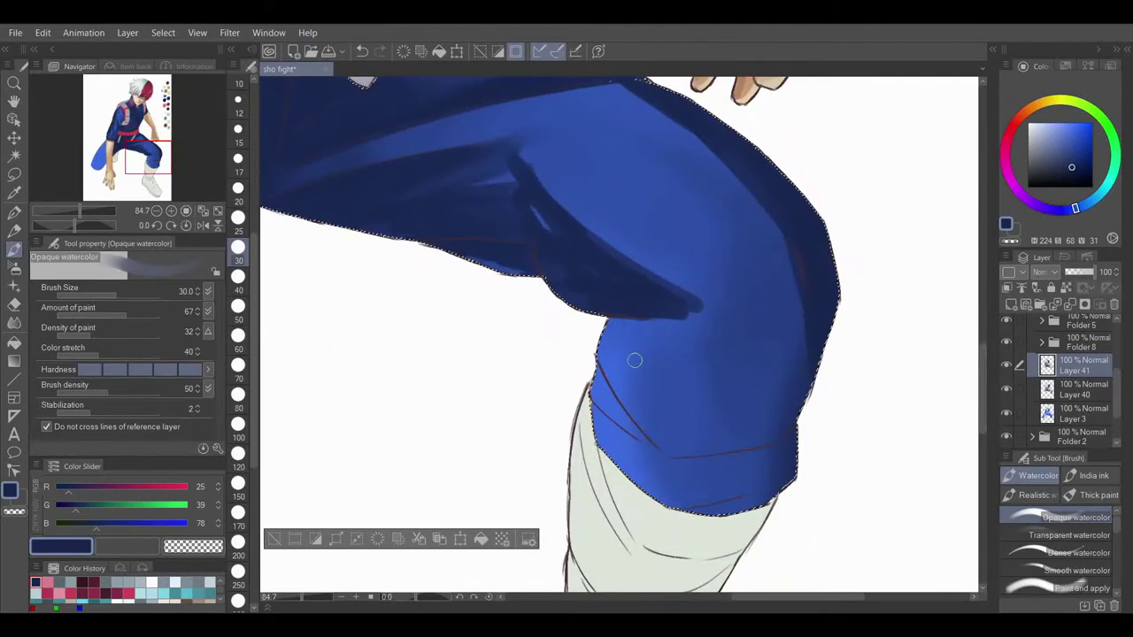
pyautogui.moveTo(678, 316)
pyautogui.mouseDown()
pyautogui.moveTo(627, 326)
pyautogui.moveTo(718, 406)
pyautogui.moveTo(718, 430)
pyautogui.moveTo(754, 455)
pyautogui.moveTo(717, 490)
pyautogui.moveTo(769, 490)
pyautogui.mouseUp()
pyautogui.hotkey('ctrl', 'z')
pyautogui.hotkey('ctrl', 'z')
pyautogui.hotkey('ctrl', 'z')
pyautogui.hotkey('ctrl', 'z')
pyautogui.hotkey('ctrl', 'z')
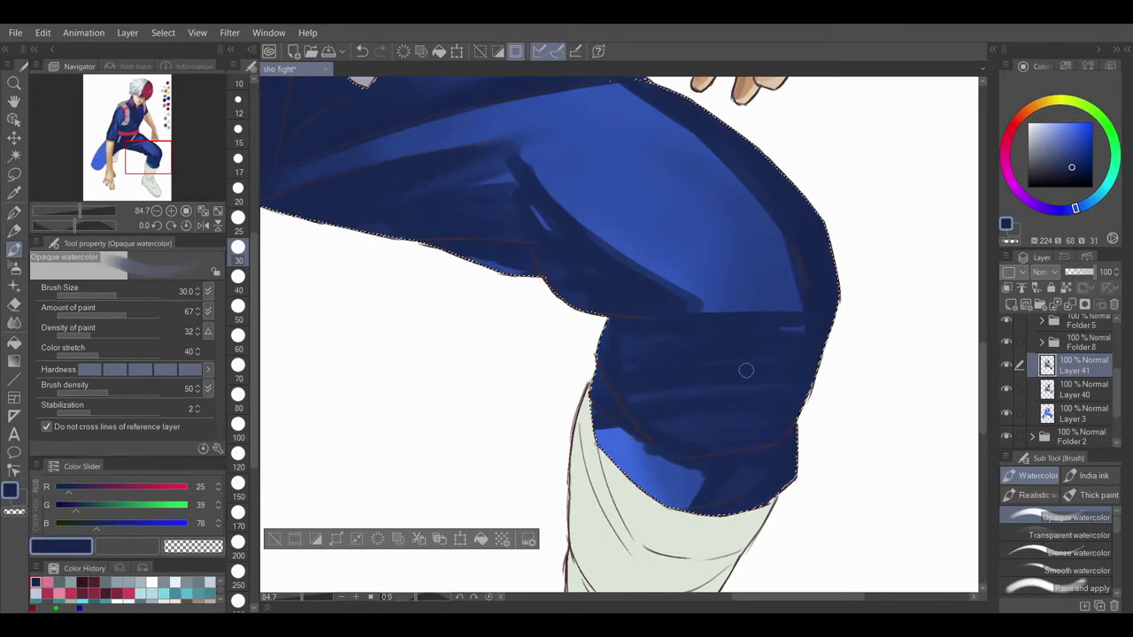
# - Blend the navy shadows below the knee, under the thigh and along the leg's outer edge at size 40
pyautogui.press('j')
pyautogui.moveTo(797, 310); pyautogui.dragTo(660, 312)
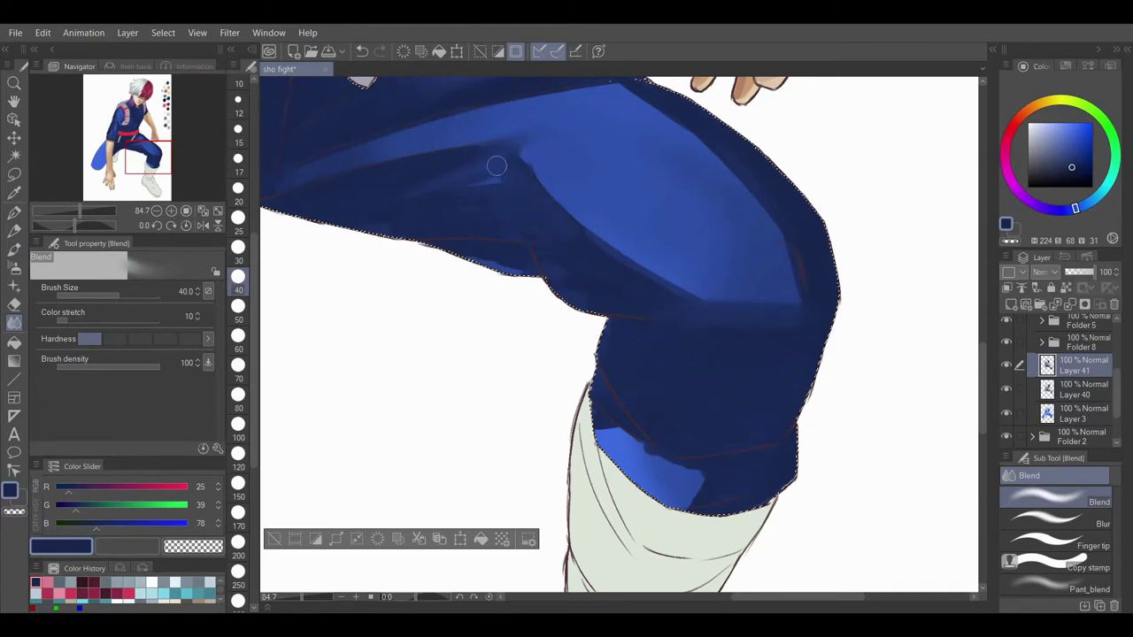
pyautogui.moveTo(361, 237)
pyautogui.mouseDown()
pyautogui.moveTo(543, 273)
pyautogui.moveTo(526, 172)
pyautogui.moveTo(630, 269)
pyautogui.moveTo(793, 307)
pyautogui.mouseUp()
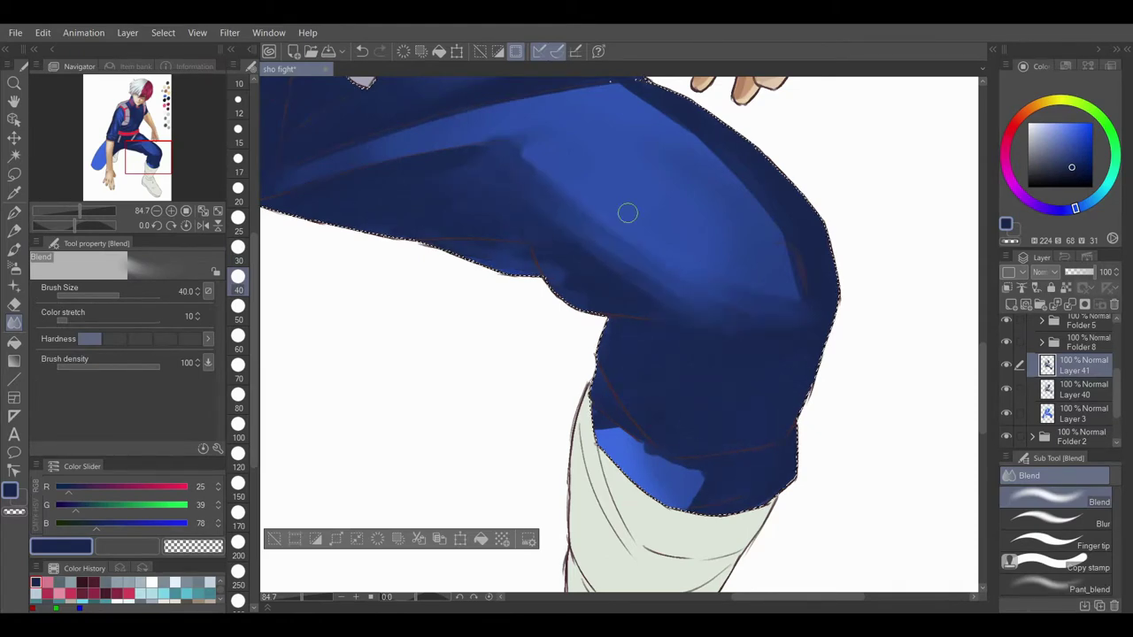
pyautogui.moveTo(623, 92); pyautogui.dragTo(802, 293)
pyautogui.moveTo(611, 94); pyautogui.dragTo(522, 101)
pyautogui.moveTo(642, 453)
pyautogui.mouseDown()
pyautogui.moveTo(603, 432)
pyautogui.moveTo(636, 424)
pyautogui.mouseUp()
# - Pick a darker navy (RGB 15, 28, 44) for Opaque watercolor and add a new layer above the suit's shading
pyautogui.moveTo(80, 212)
pyautogui.mouseDown()
pyautogui.moveTo(67, 220)
pyautogui.moveTo(78, 215)
pyautogui.mouseUp()
pyautogui.moveTo(138, 159)
pyautogui.mouseDown()
pyautogui.moveTo(131, 149)
pyautogui.moveTo(146, 154)
pyautogui.moveTo(159, 111)
pyautogui.moveTo(126, 147)
pyautogui.mouseUp()
pyautogui.rightClick(569, 290)
pyautogui.click(1072, 175)
pyautogui.click(14, 250)
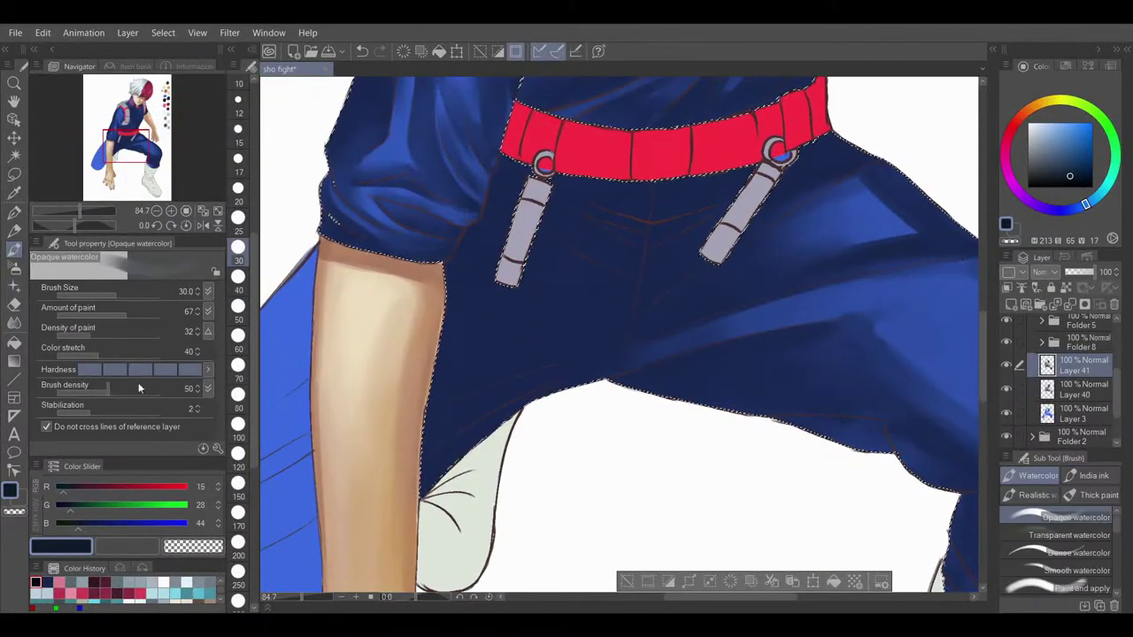
pyautogui.moveTo(457, 293); pyautogui.dragTo(451, 271)
pyautogui.hotkey('ctrl', 'z')
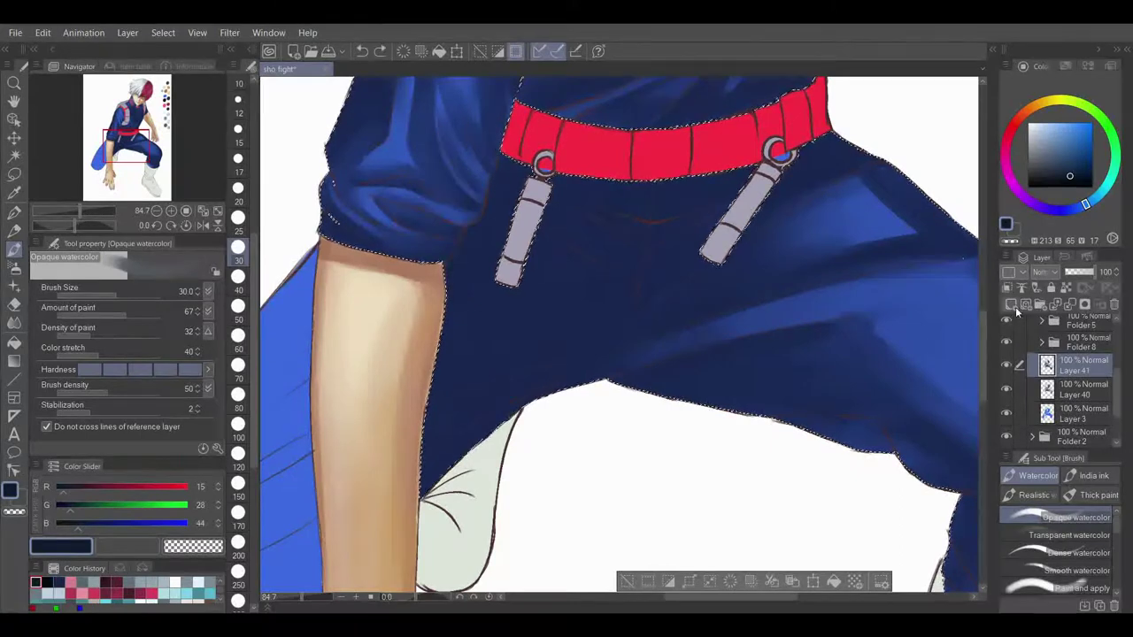
pyautogui.click(1012, 304)
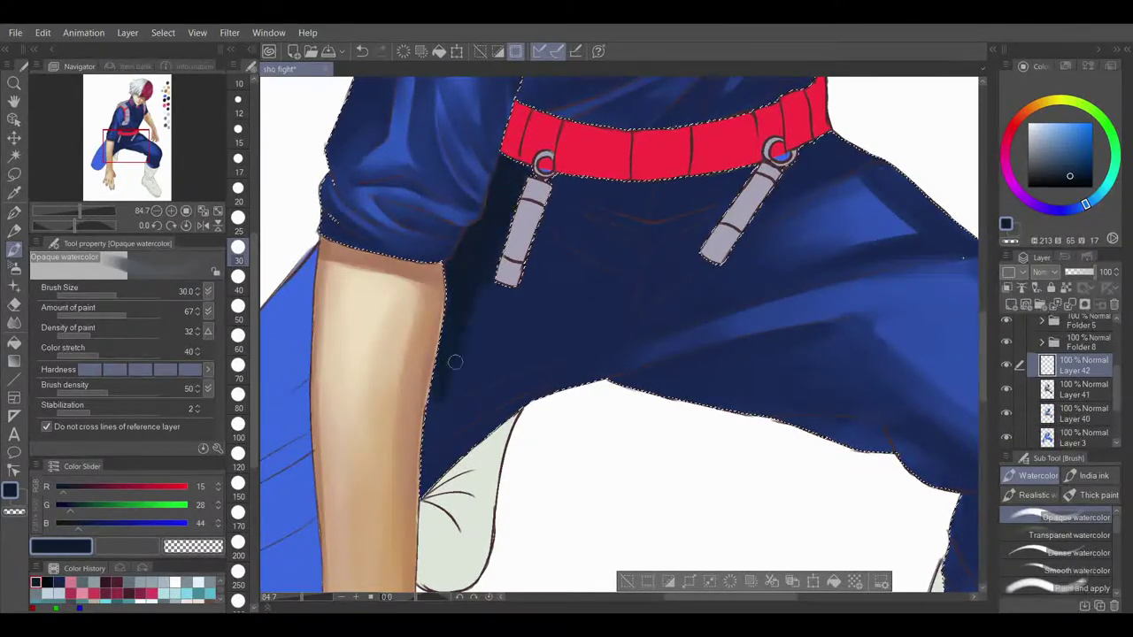
# - Cover the trousers below the belt in the darker navy across the pelvis and inner thigh, using brush sizes 170 and 50
pyautogui.click(237, 513)
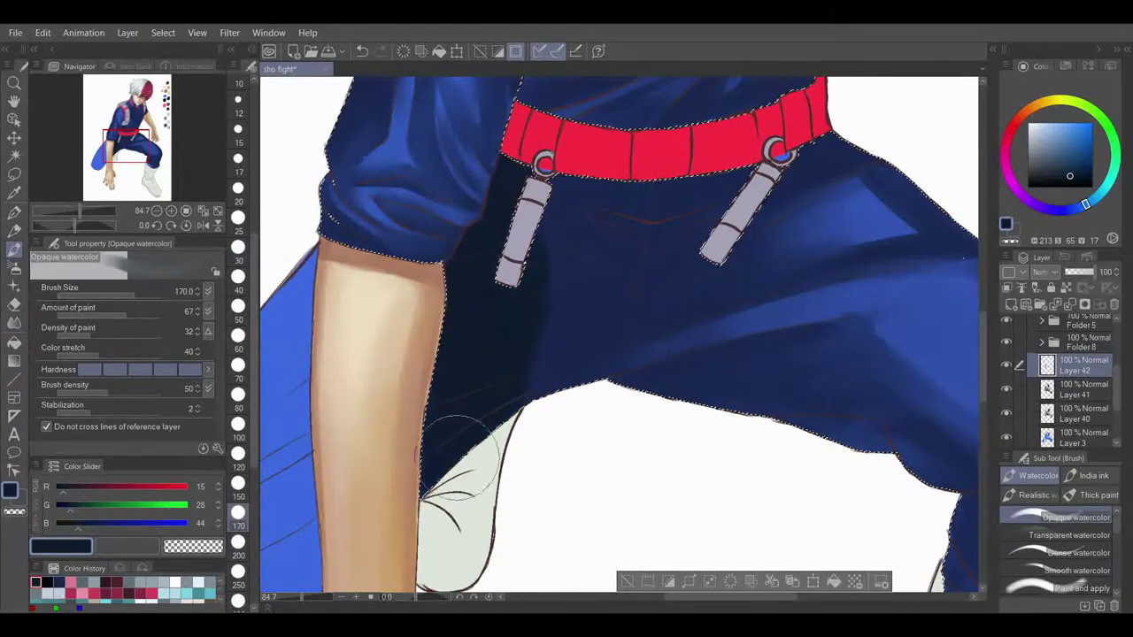
pyautogui.moveTo(633, 301); pyautogui.dragTo(582, 252)
pyautogui.click(237, 306)
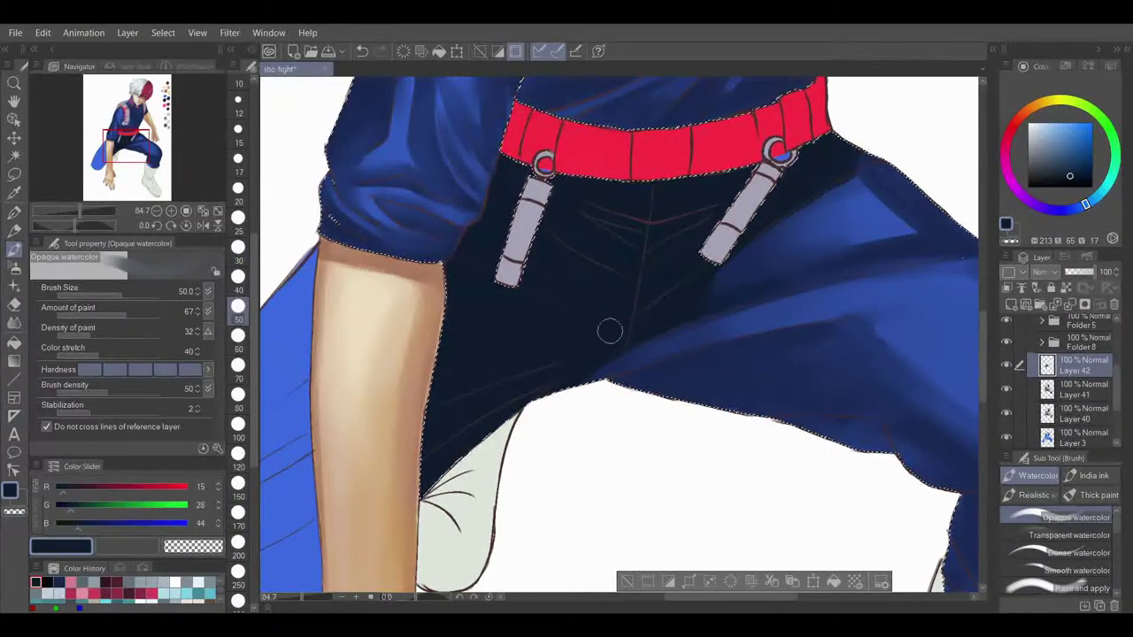
pyautogui.moveTo(635, 359)
pyautogui.mouseDown()
pyautogui.moveTo(608, 377)
pyautogui.moveTo(610, 341)
pyautogui.moveTo(659, 316)
pyautogui.moveTo(590, 375)
pyautogui.moveTo(658, 334)
pyautogui.moveTo(612, 374)
pyautogui.mouseUp()
# - Deepen the thigh's underside, the knee contour and the trouser cuff with dark navy shadows, finishing the cuff at size 20
pyautogui.moveTo(757, 345)
pyautogui.mouseDown()
pyautogui.moveTo(685, 377)
pyautogui.moveTo(766, 336)
pyautogui.moveTo(752, 352)
pyautogui.moveTo(832, 351)
pyautogui.moveTo(736, 395)
pyautogui.moveTo(805, 399)
pyautogui.moveTo(822, 418)
pyautogui.moveTo(808, 420)
pyautogui.moveTo(868, 440)
pyautogui.moveTo(663, 299)
pyautogui.moveTo(540, 393)
pyautogui.moveTo(620, 433)
pyautogui.moveTo(664, 435)
pyautogui.moveTo(652, 422)
pyautogui.moveTo(646, 437)
pyautogui.moveTo(685, 445)
pyautogui.mouseUp()
pyautogui.moveTo(617, 470)
pyautogui.mouseDown()
pyautogui.moveTo(486, 286)
pyautogui.moveTo(539, 293)
pyautogui.moveTo(516, 312)
pyautogui.mouseUp()
pyautogui.click(238, 187)
pyautogui.moveTo(602, 381)
pyautogui.mouseDown()
pyautogui.moveTo(554, 381)
pyautogui.moveTo(632, 395)
pyautogui.moveTo(556, 392)
pyautogui.moveTo(555, 411)
pyautogui.moveTo(597, 418)
pyautogui.mouseUp()
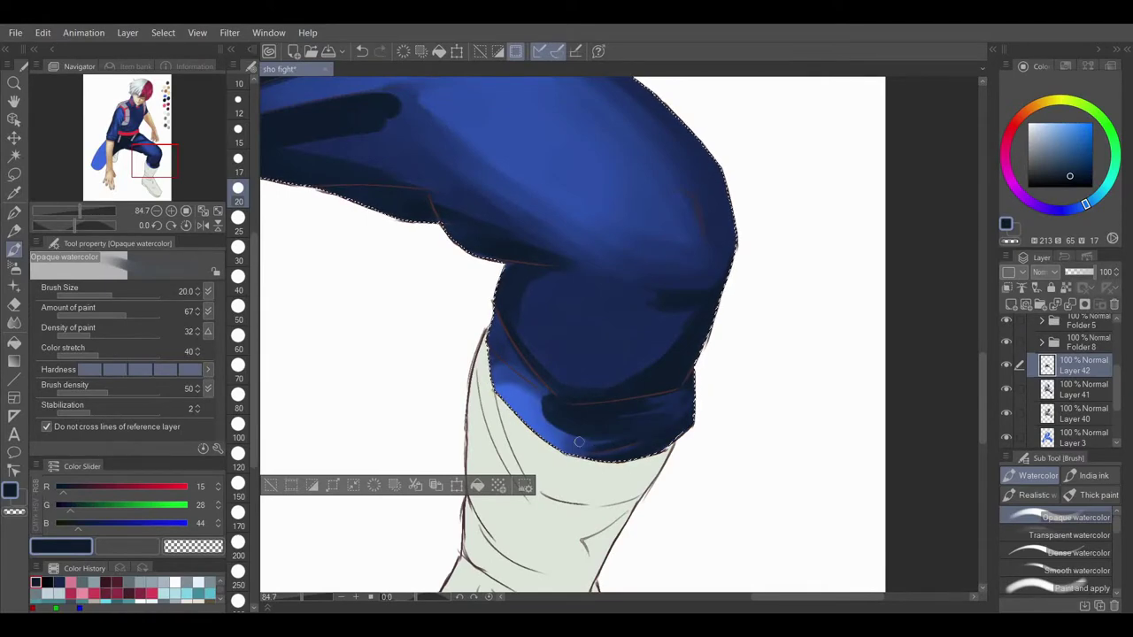
pyautogui.moveTo(503, 388); pyautogui.dragTo(491, 362)
pyautogui.moveTo(531, 432); pyautogui.dragTo(499, 337)
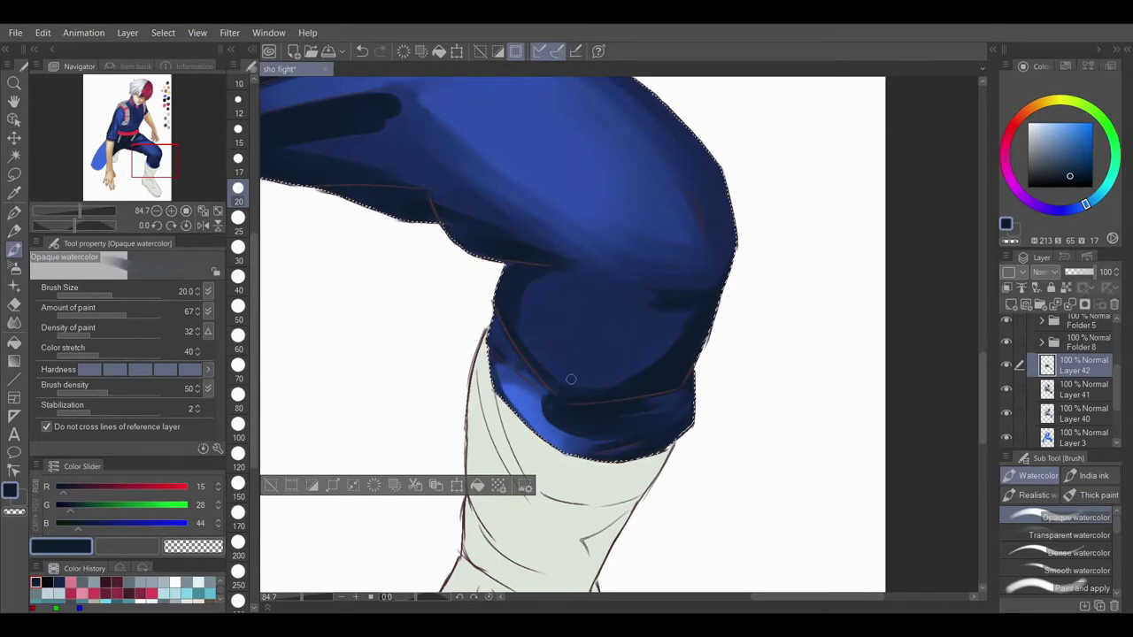
# - Darken the raised leg's outer edge, the hip and the hip crease in dark navy, using brush sizes 20, 70 and 40
pyautogui.moveTo(702, 93); pyautogui.dragTo(572, 260)
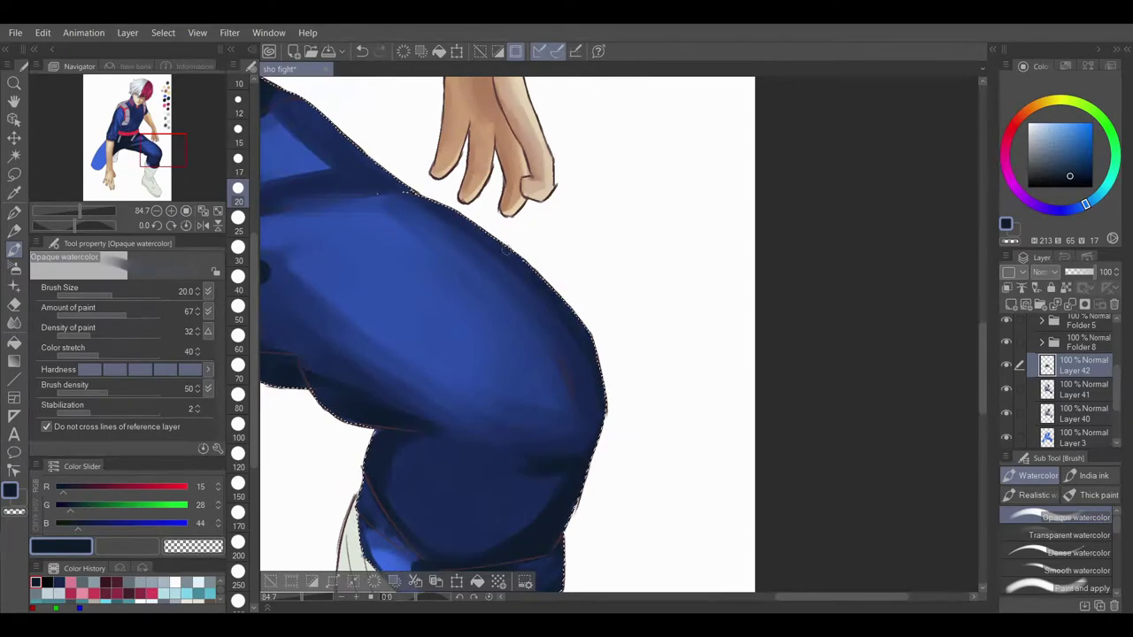
pyautogui.moveTo(442, 283); pyautogui.dragTo(738, 378)
pyautogui.click(241, 363)
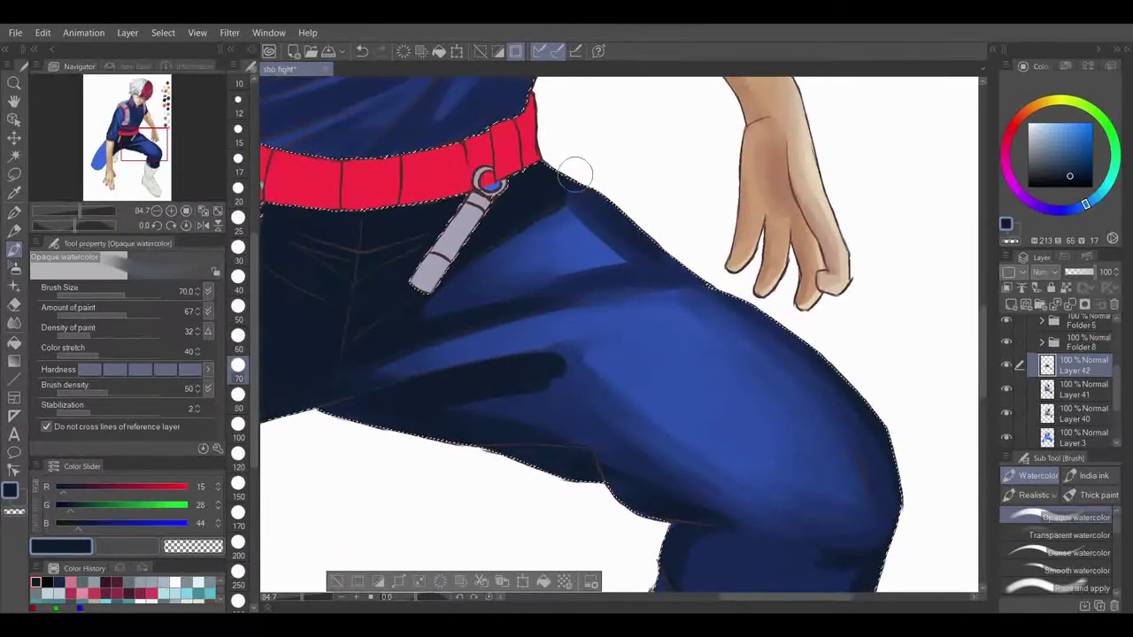
pyautogui.click(238, 277)
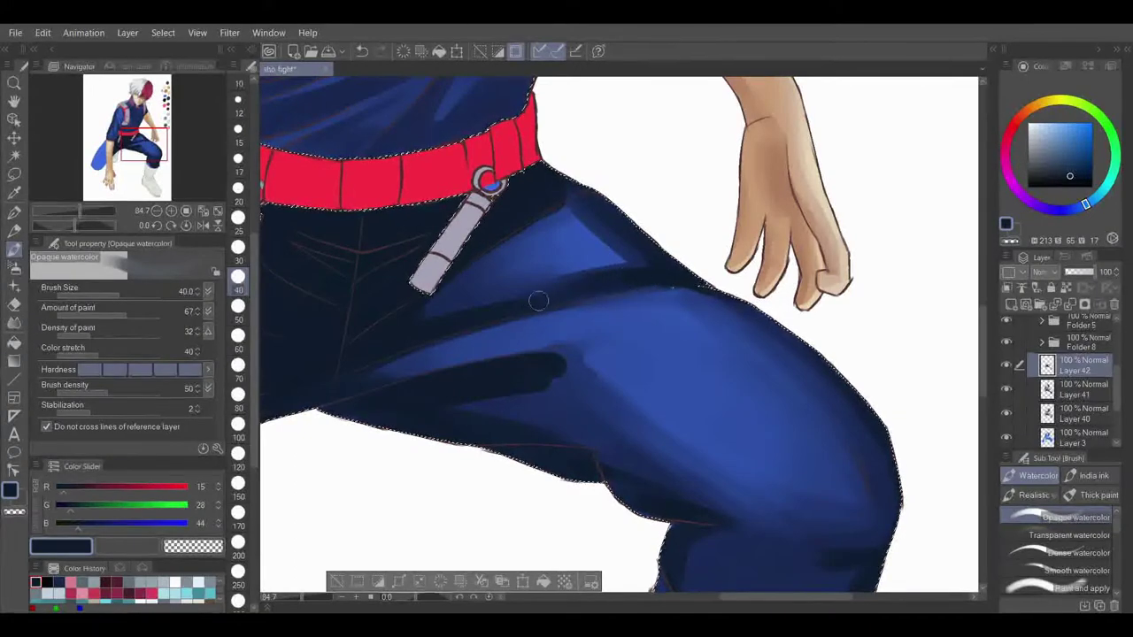
pyautogui.moveTo(455, 316)
pyautogui.mouseDown()
pyautogui.moveTo(488, 286)
pyautogui.moveTo(387, 326)
pyautogui.mouseUp()
pyautogui.hotkey('ctrl', 'z')
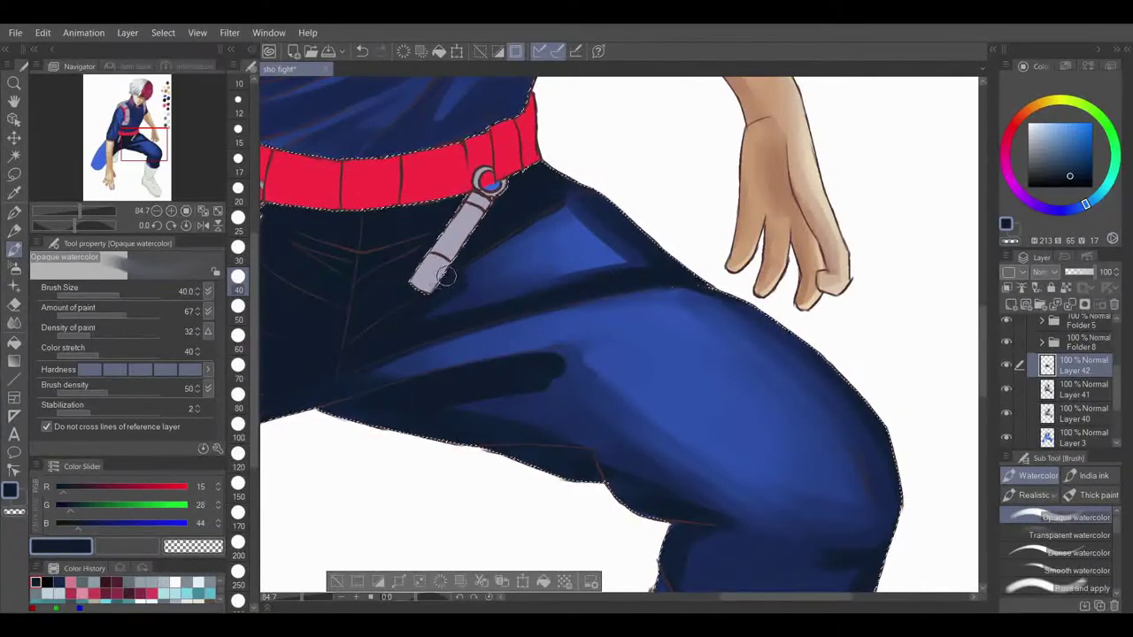
pyautogui.moveTo(509, 225); pyautogui.dragTo(711, 170)
# - Blend the dark navy shadows on the raised thigh and knee at size 40
pyautogui.click(15, 324)
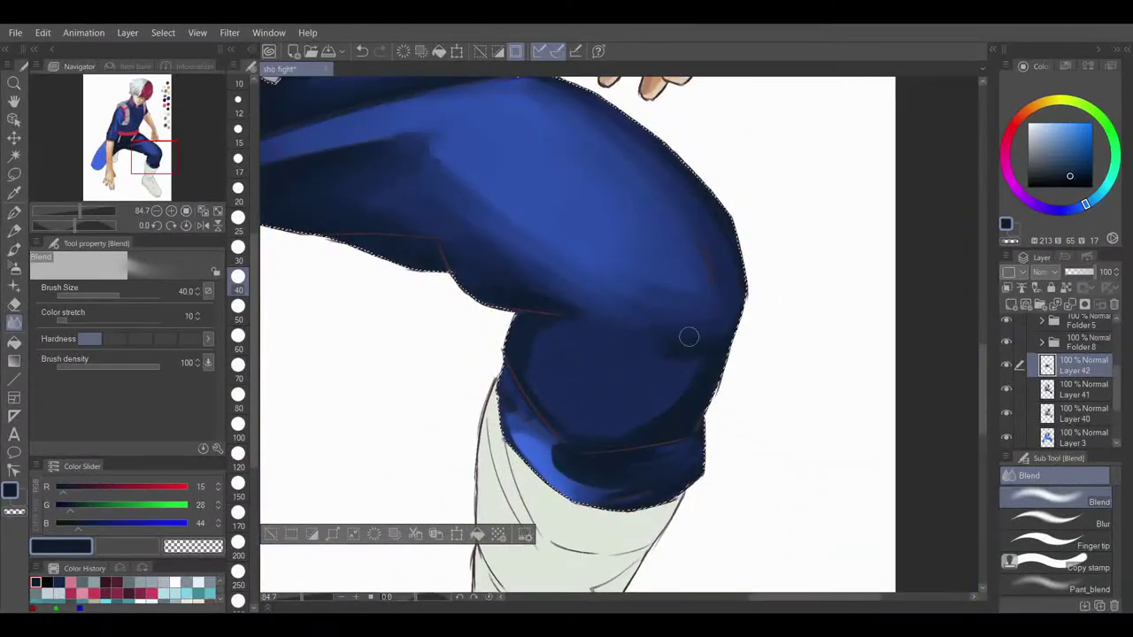
pyautogui.moveTo(553, 465); pyautogui.dragTo(569, 463)
pyautogui.hotkey('ctrl', 'z')
# - Paint dark navy fold shadows on the shirt between the grey strap and the belt, using Opaque watercolor at sizes 25 and 15
pyautogui.moveTo(80, 211)
pyautogui.mouseDown()
pyautogui.moveTo(63, 216)
pyautogui.moveTo(83, 212)
pyautogui.mouseUp()
pyautogui.click(14, 250)
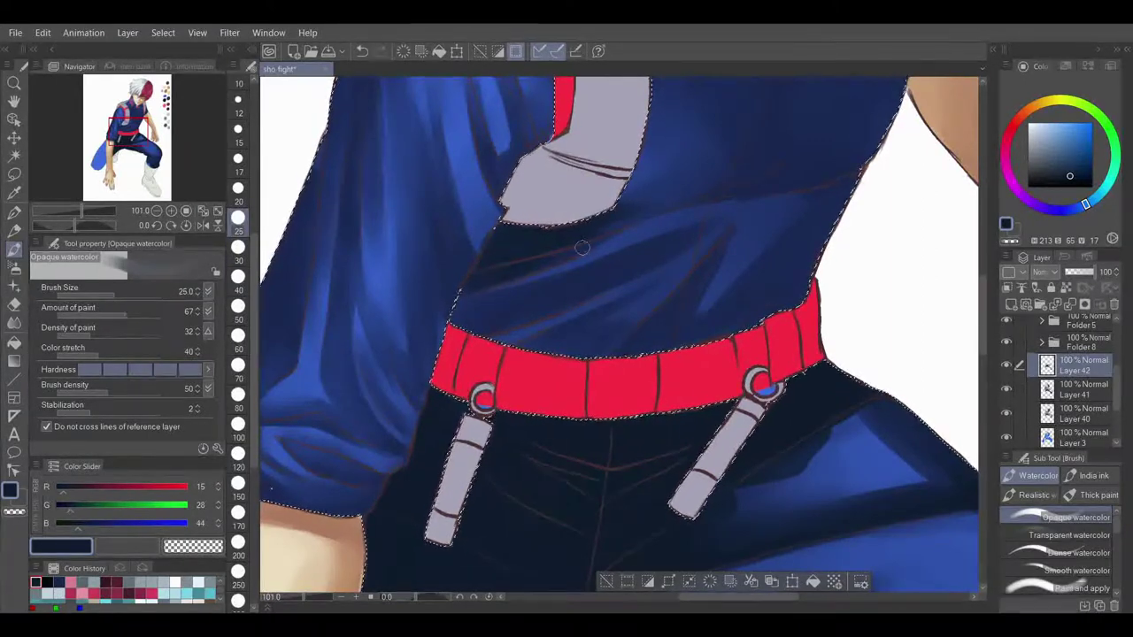
pyautogui.hotkey('ctrl', 'z')
pyautogui.press('[')
pyautogui.press('[')
pyautogui.press('[')
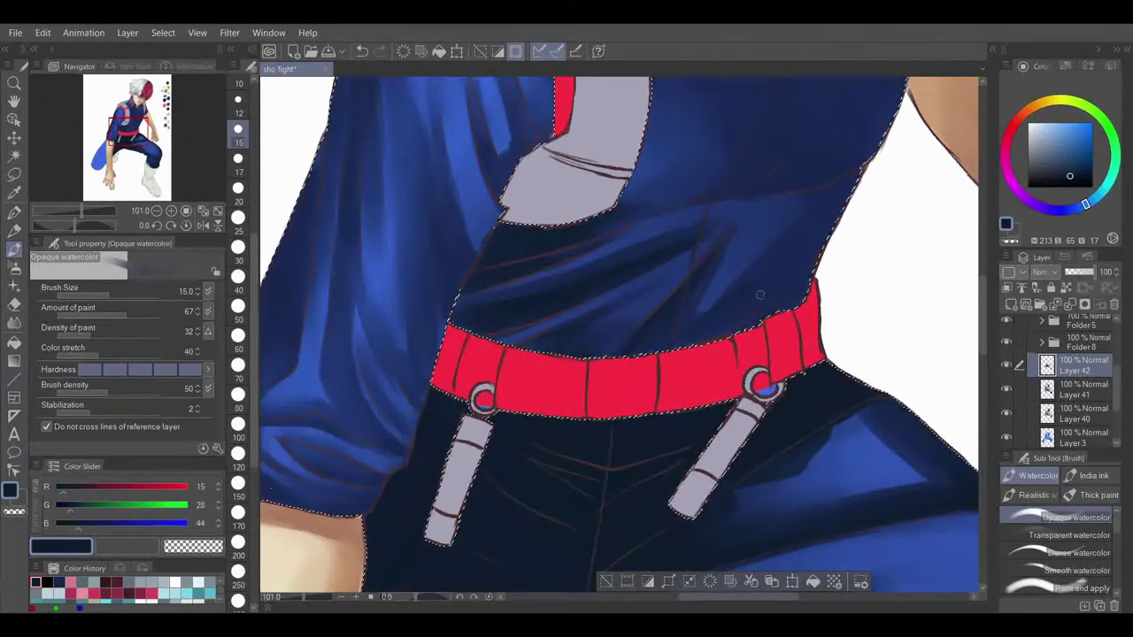
# - Darken the shirt's edge above the belt at size 40 and start the crease below the chest at size 17
pyautogui.click(237, 276)
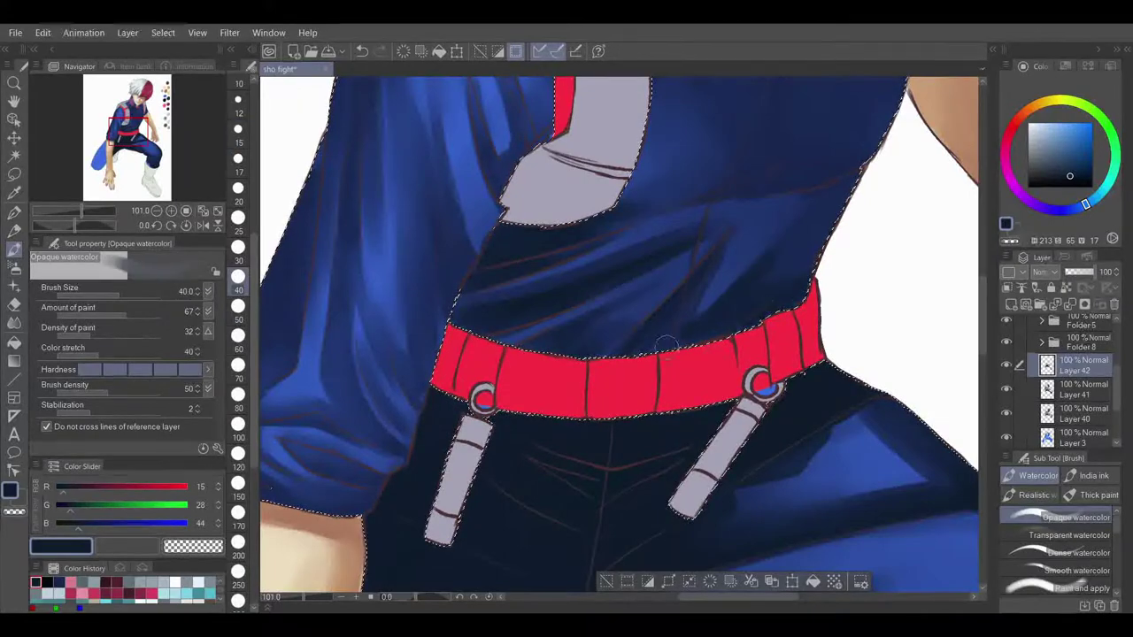
pyautogui.press('[')
pyautogui.press('[')
pyautogui.press('[')
pyautogui.press('[')
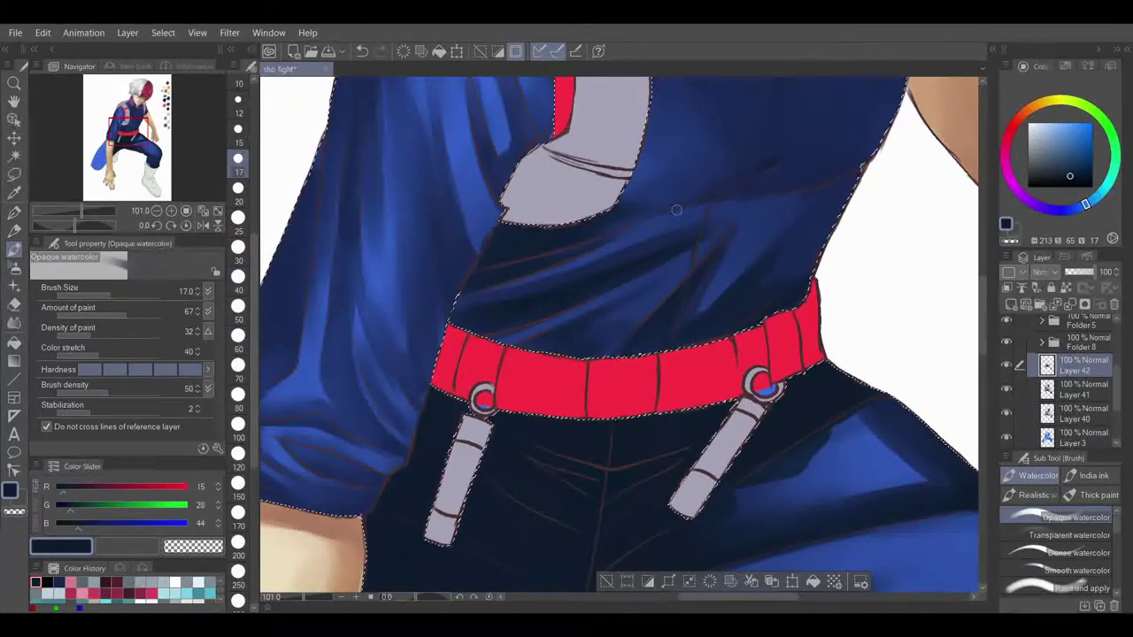
# - Shade the lower chest above the crease in dark navy at sizes 60 and 20, and blend it at size 40
pyautogui.moveTo(129, 131); pyautogui.dragTo(137, 118)
pyautogui.click(238, 341)
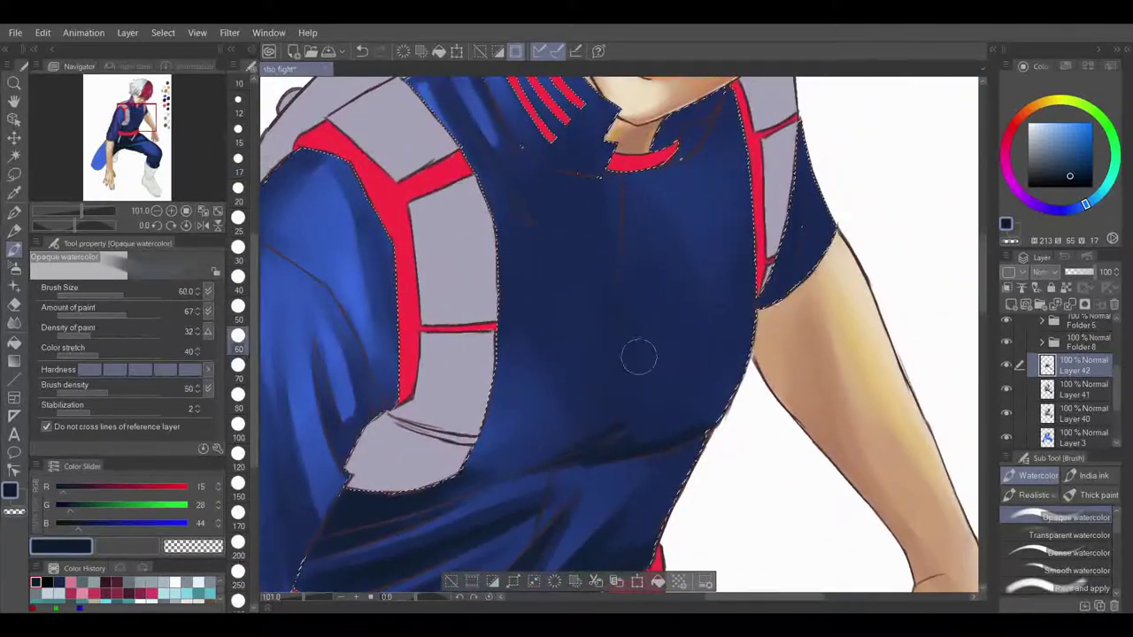
pyautogui.press('[')
pyautogui.press('[')
pyautogui.press('[')
pyautogui.press('[')
pyautogui.press('[')
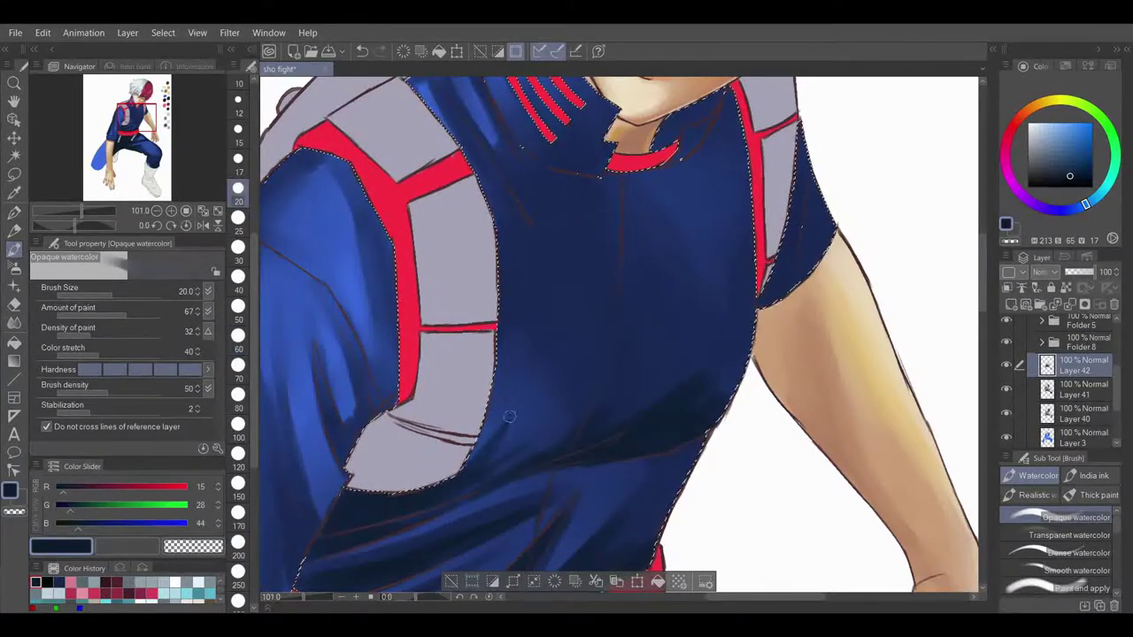
pyautogui.press('j')
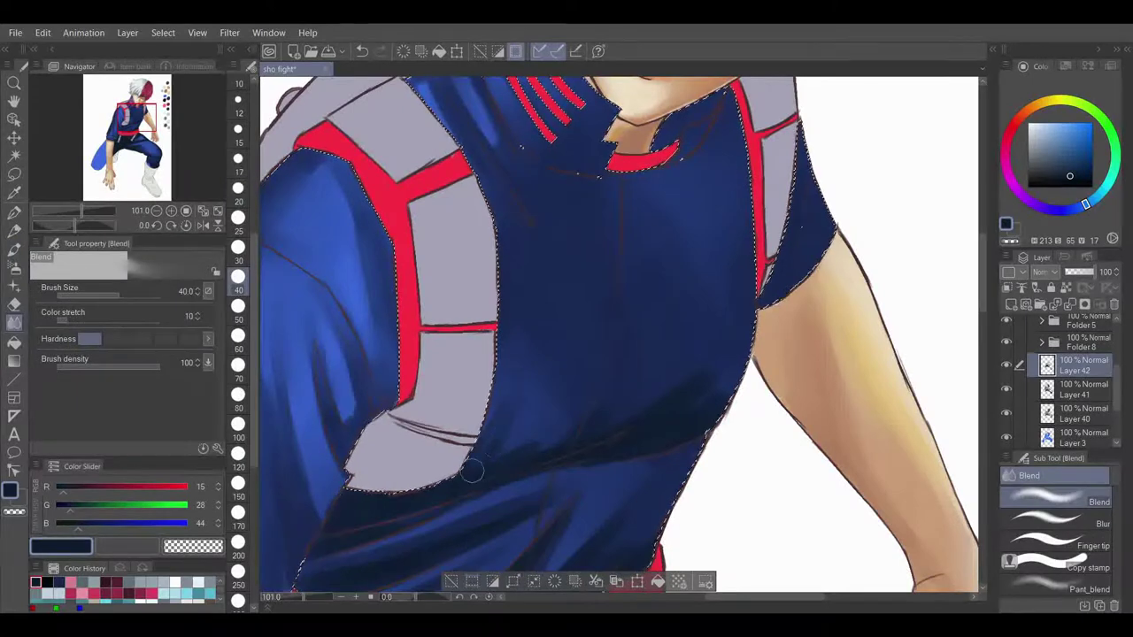
# - Darken the chest beside the grey strap with a larger Opaque watercolor brush and blend it at size 120
pyautogui.press('b')
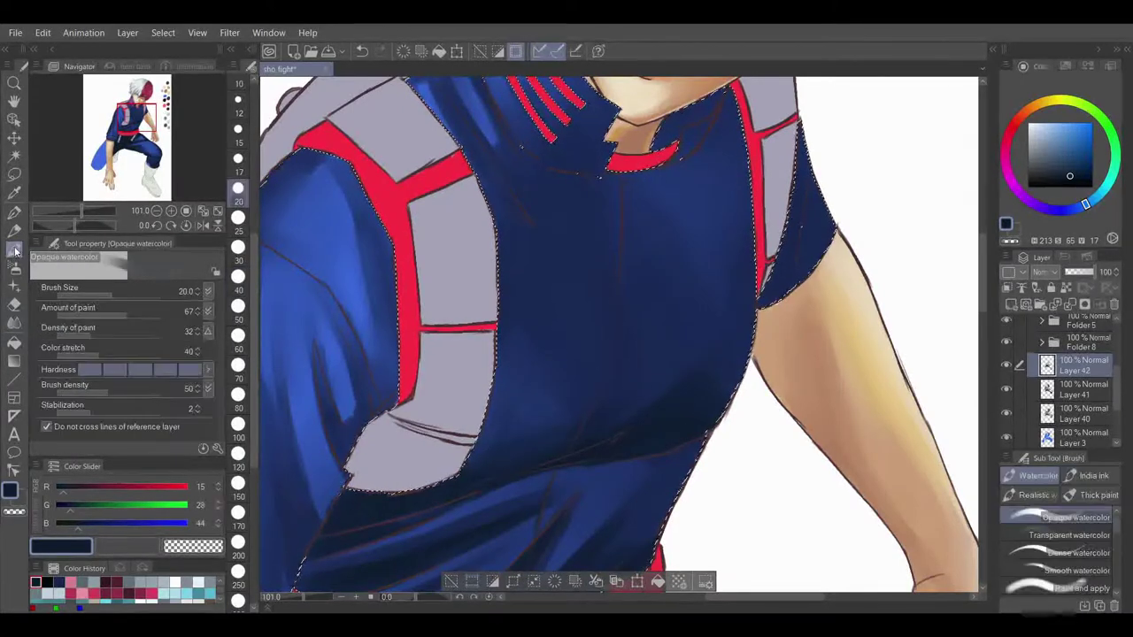
pyautogui.press(']')
pyautogui.press(']')
pyautogui.press(']')
pyautogui.press(']')
pyautogui.press(']')
pyautogui.press(']')
pyautogui.press(']')
pyautogui.press(']')
pyautogui.moveTo(547, 251)
pyautogui.mouseDown()
pyautogui.moveTo(509, 202)
pyautogui.moveTo(617, 350)
pyautogui.moveTo(659, 325)
pyautogui.moveTo(625, 311)
pyautogui.moveTo(649, 218)
pyautogui.moveTo(619, 352)
pyautogui.moveTo(536, 385)
pyautogui.mouseUp()
pyautogui.press('j')
pyautogui.press(']')
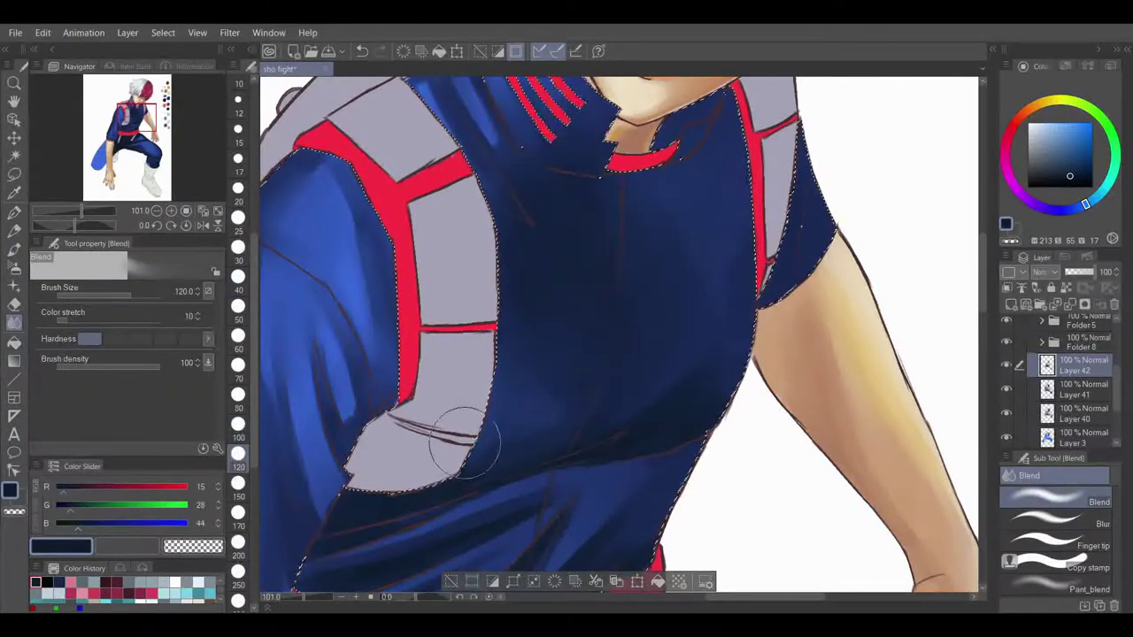
# - Shade the striped collar, the neckline and the far short sleeve in dark navy, using Opaque watercolor down to size 17
pyautogui.click(13, 250)
pyautogui.moveTo(299, 124); pyautogui.dragTo(332, 334)
pyautogui.click(239, 310)
pyautogui.moveTo(636, 350)
pyautogui.mouseDown()
pyautogui.moveTo(607, 361)
pyautogui.moveTo(626, 340)
pyautogui.mouseUp()
pyautogui.click(237, 159)
pyautogui.hotkey('ctrl', 'z')
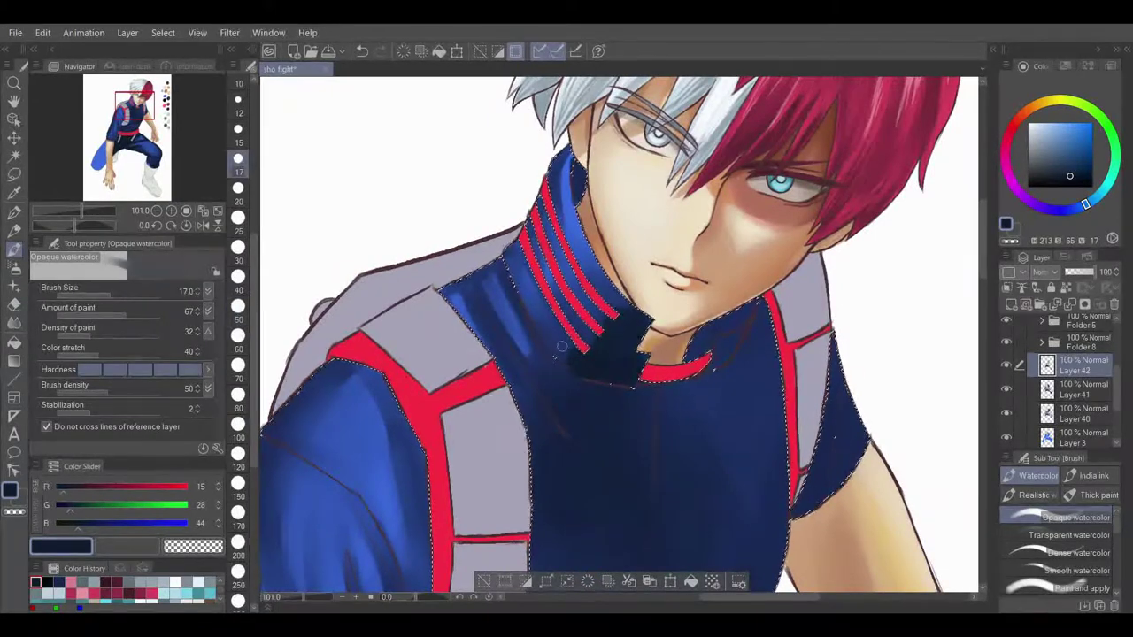
pyautogui.moveTo(558, 264); pyautogui.dragTo(580, 293)
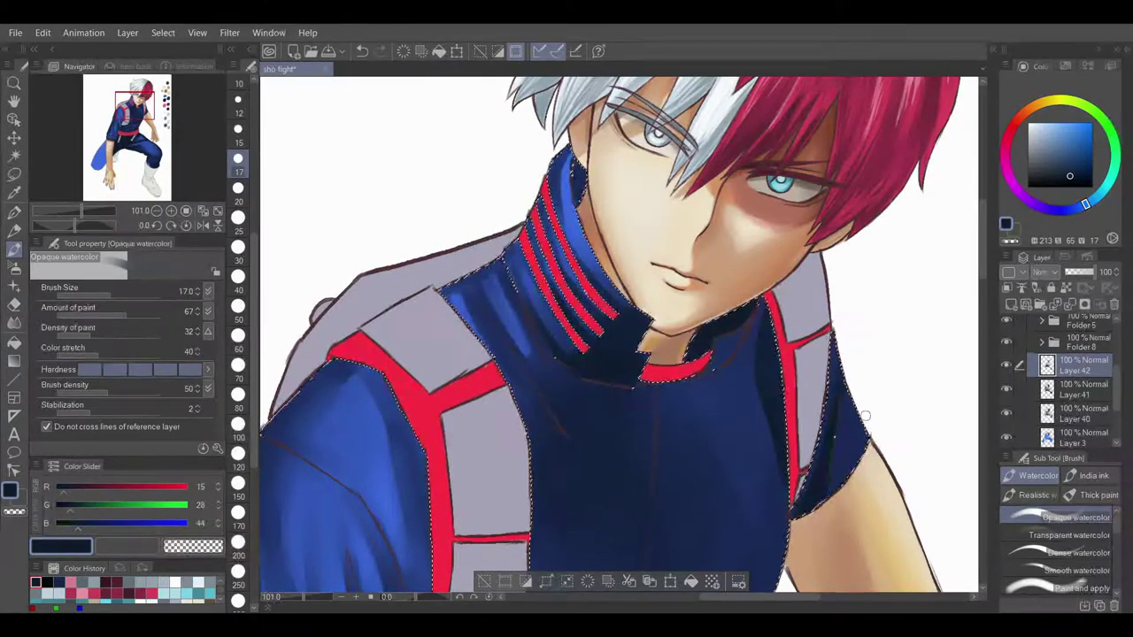
# - Darken the near shoulder along the red strap and the upper sleeve's folds around the armpit with dark navy at size 17
pyautogui.moveTo(137, 118)
pyautogui.mouseDown()
pyautogui.moveTo(112, 121)
pyautogui.moveTo(123, 119)
pyautogui.mouseUp()
pyautogui.moveTo(697, 371); pyautogui.dragTo(708, 474)
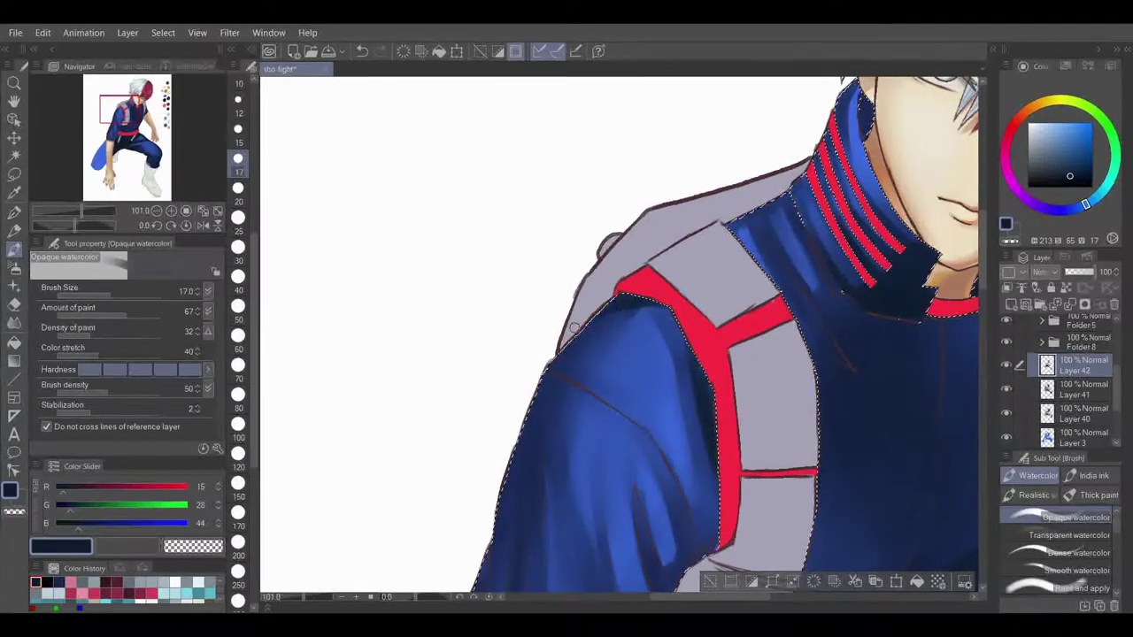
pyautogui.moveTo(120, 110); pyautogui.dragTo(128, 126)
pyautogui.moveTo(541, 198)
pyautogui.mouseDown()
pyautogui.moveTo(540, 251)
pyautogui.moveTo(512, 272)
pyautogui.mouseUp()
pyautogui.moveTo(517, 199)
pyautogui.mouseDown()
pyautogui.moveTo(479, 125)
pyautogui.moveTo(535, 244)
pyautogui.moveTo(514, 228)
pyautogui.moveTo(496, 177)
pyautogui.moveTo(508, 252)
pyautogui.moveTo(517, 227)
pyautogui.moveTo(494, 275)
pyautogui.moveTo(483, 227)
pyautogui.mouseUp()
pyautogui.moveTo(470, 170); pyautogui.dragTo(509, 268)
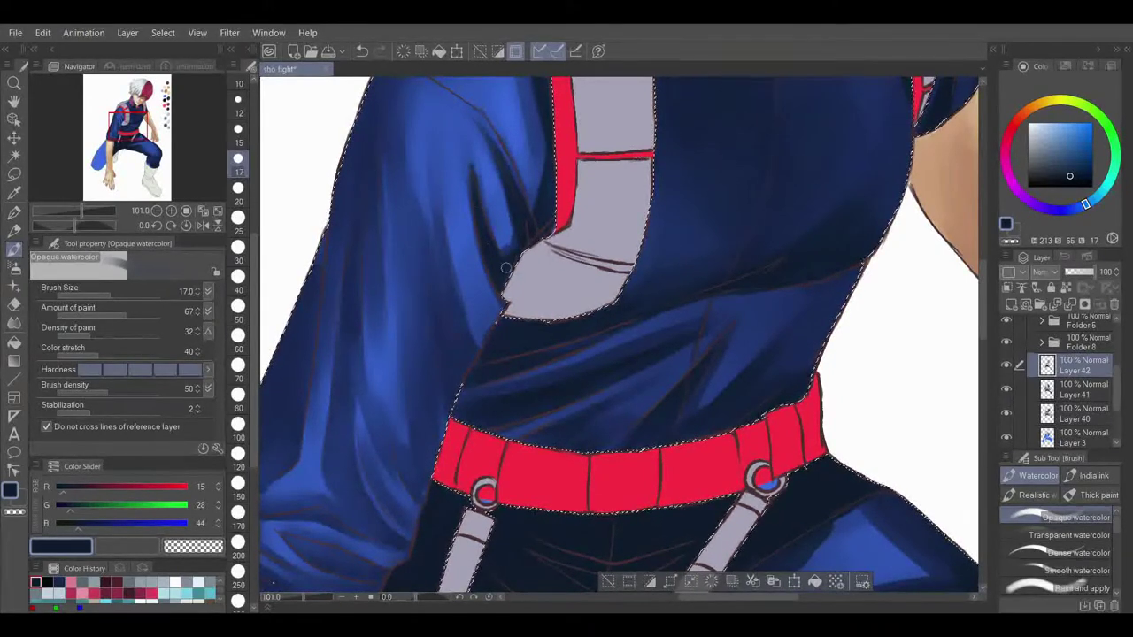
pyautogui.moveTo(489, 205); pyautogui.dragTo(533, 326)
pyautogui.moveTo(442, 178)
pyautogui.mouseDown()
pyautogui.moveTo(404, 243)
pyautogui.moveTo(415, 279)
pyautogui.moveTo(418, 232)
pyautogui.moveTo(381, 372)
pyautogui.mouseUp()
pyautogui.moveTo(393, 260); pyautogui.dragTo(354, 479)
# - Shade the outer edge of the near long sleeve down to the elbow in dark navy at size 17 and blend it
pyautogui.scroll(-3, 346, 298)
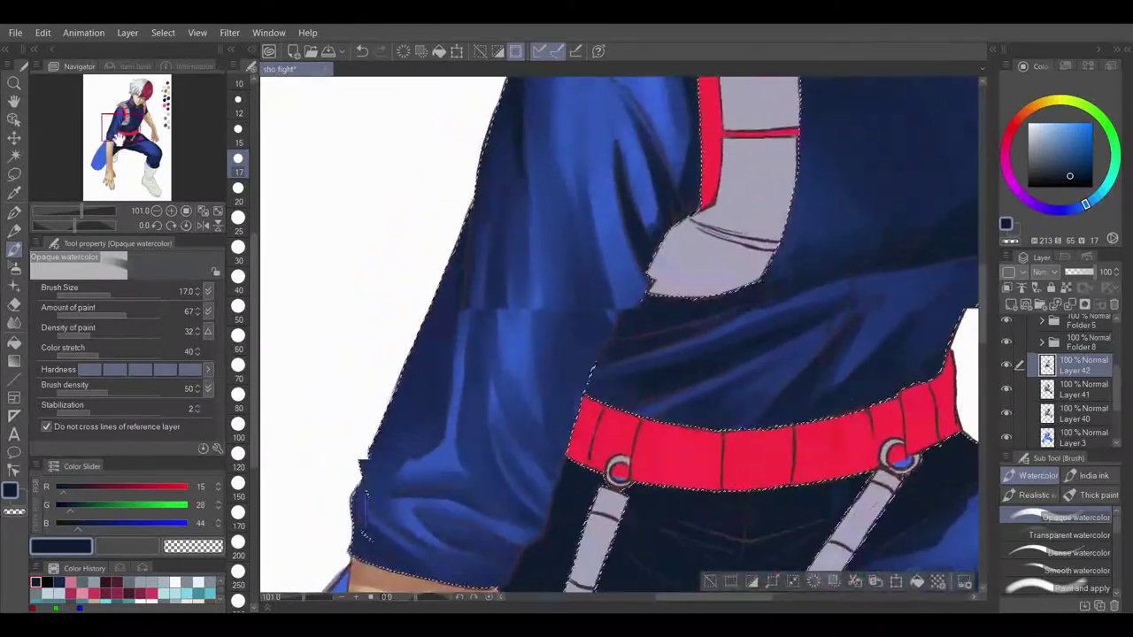
pyautogui.moveTo(479, 236); pyautogui.dragTo(457, 312)
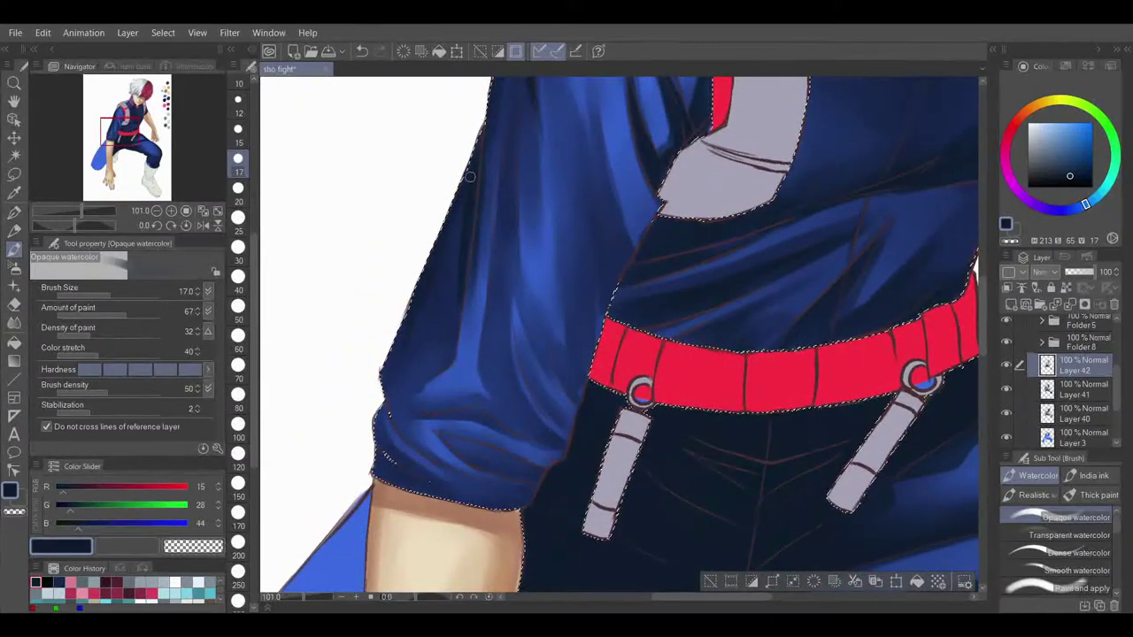
pyautogui.moveTo(415, 309); pyautogui.dragTo(393, 368)
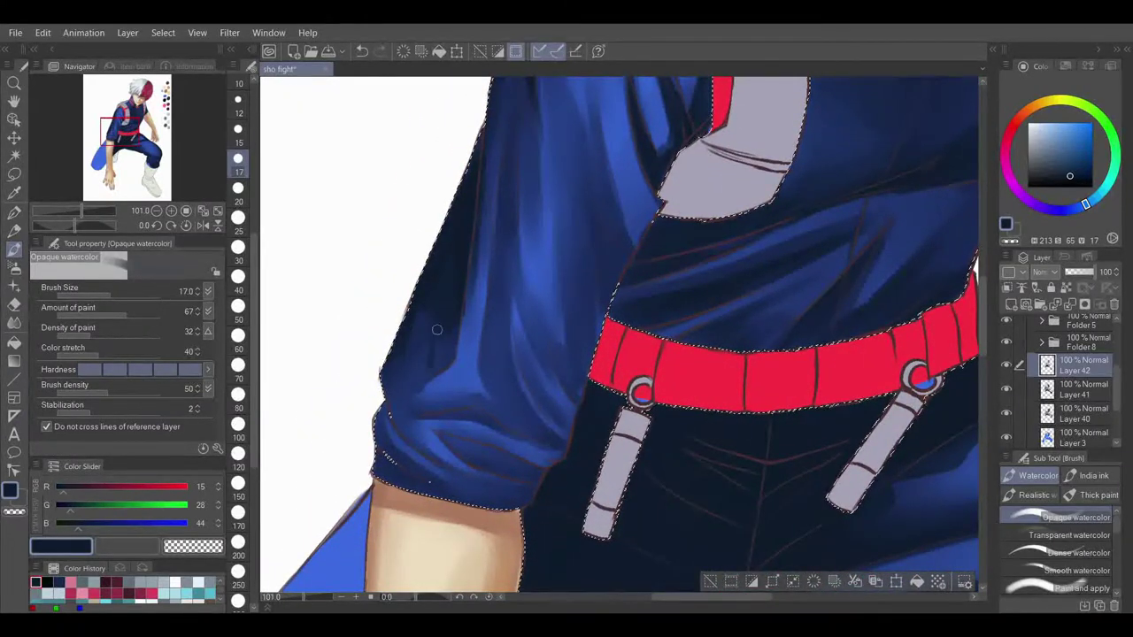
pyautogui.press('j')
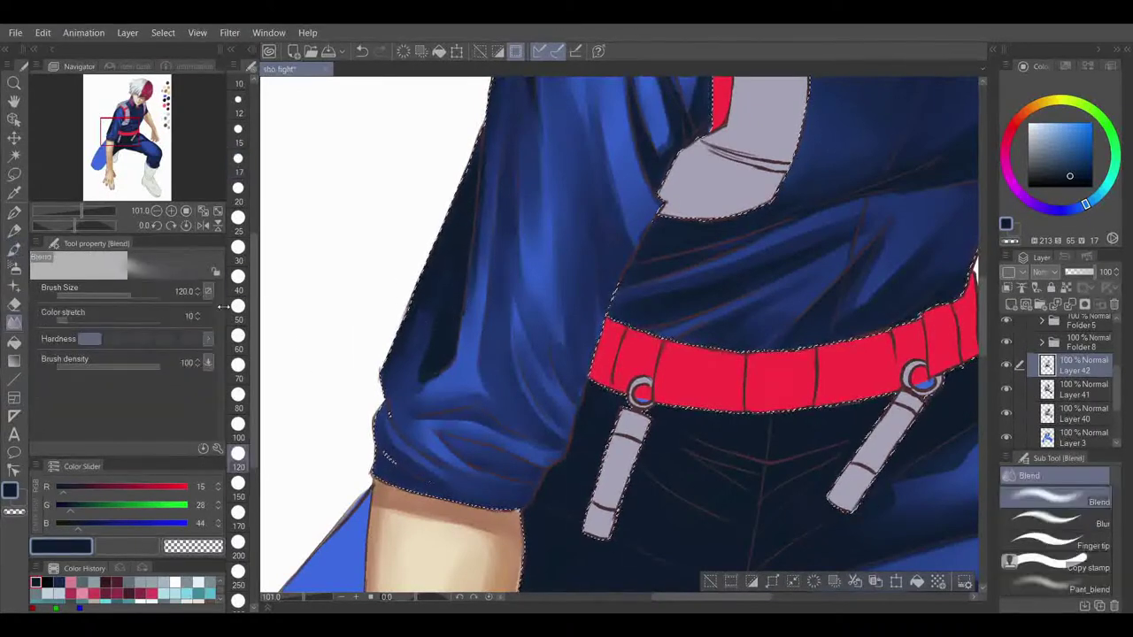
# - Darken the folds above the rolled cuff and along the inner sleeve in dark navy at size 17, and blend them at size 40
pyautogui.press('b')
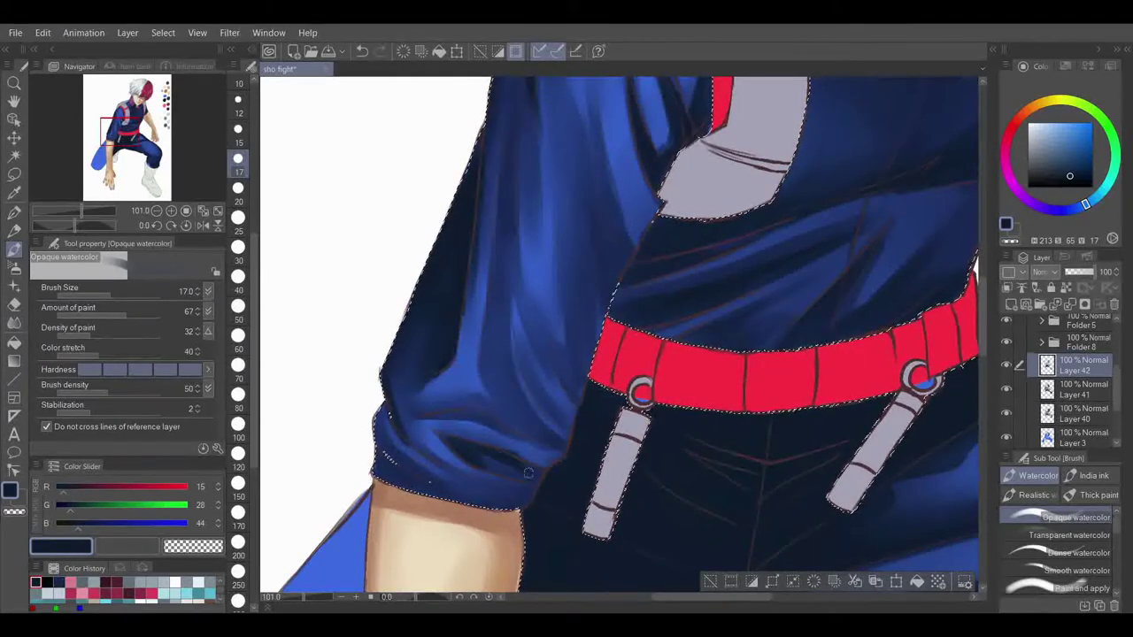
pyautogui.moveTo(494, 447); pyautogui.dragTo(529, 464)
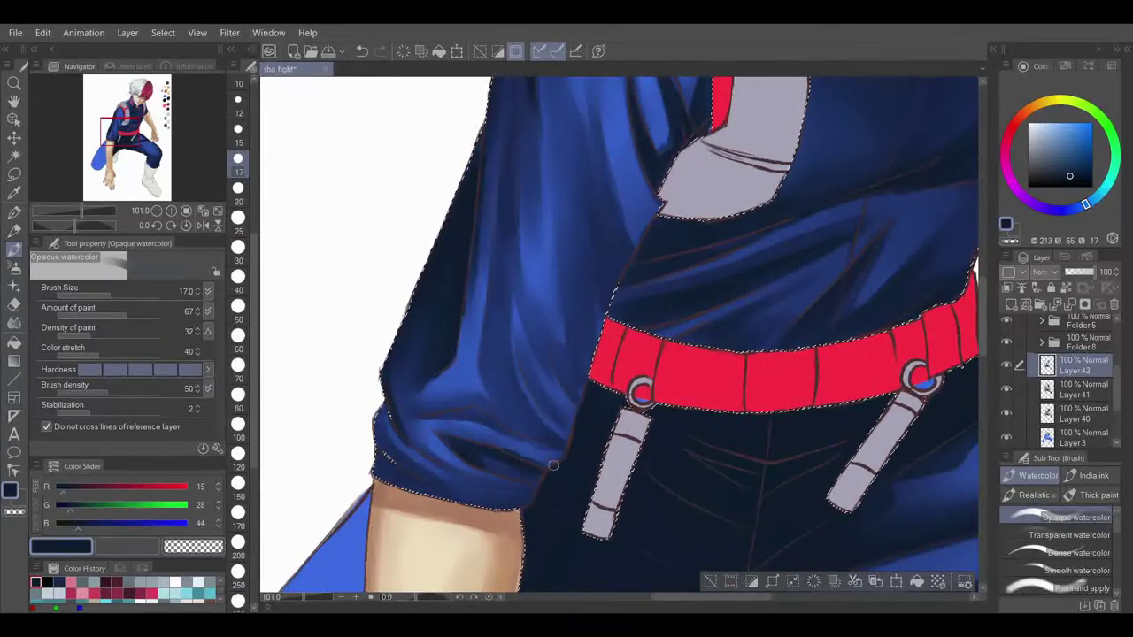
pyautogui.moveTo(551, 434)
pyautogui.mouseDown()
pyautogui.moveTo(522, 338)
pyautogui.moveTo(529, 404)
pyautogui.moveTo(543, 430)
pyautogui.mouseUp()
pyautogui.moveTo(522, 358)
pyautogui.mouseDown()
pyautogui.moveTo(517, 324)
pyautogui.moveTo(535, 394)
pyautogui.mouseUp()
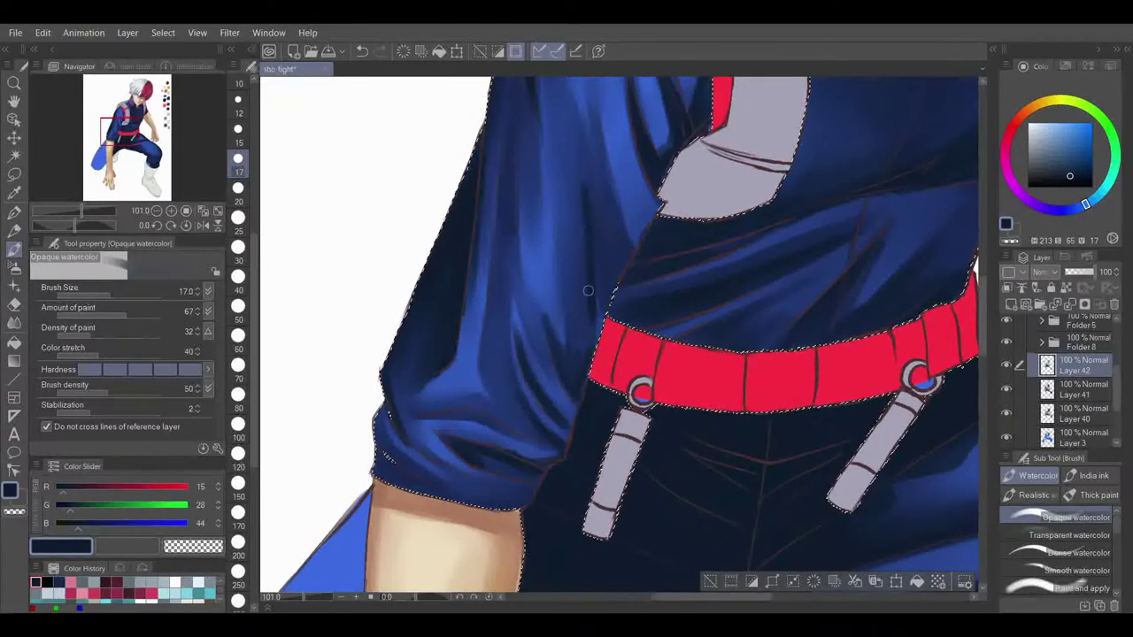
pyautogui.moveTo(583, 255); pyautogui.dragTo(572, 158)
pyautogui.moveTo(565, 145); pyautogui.dragTo(561, 301)
pyautogui.press('j')
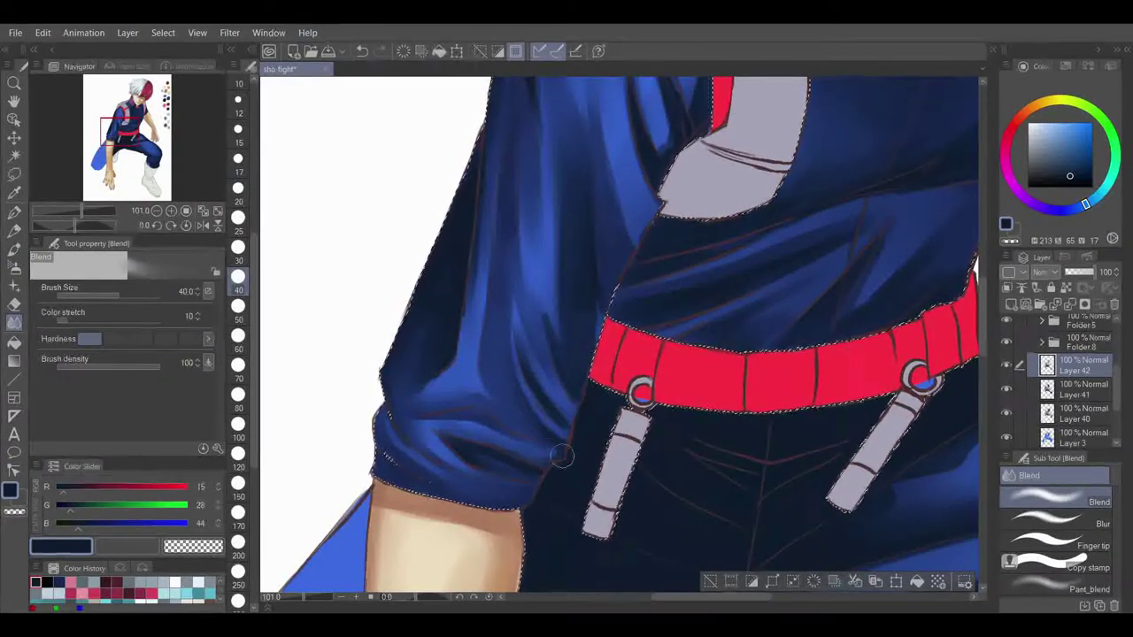
# - Deepen the inner sleeve below the armpit with Opaque watercolor at size 17 and blend it at size 40
pyautogui.press('b')
pyautogui.moveTo(118, 139); pyautogui.dragTo(121, 134)
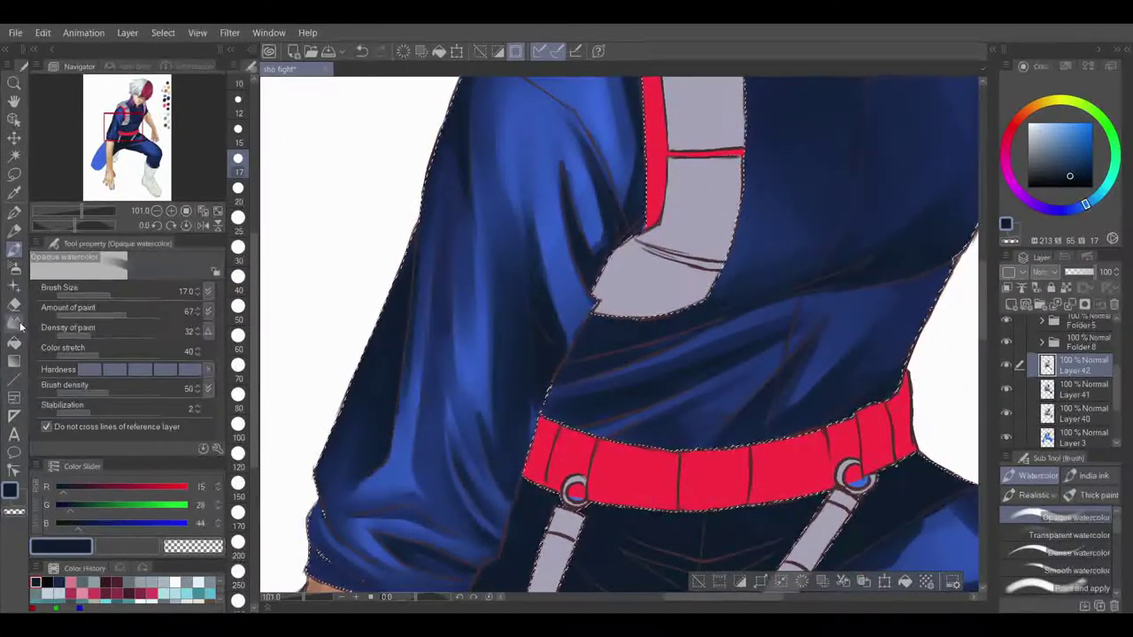
pyautogui.press('j')
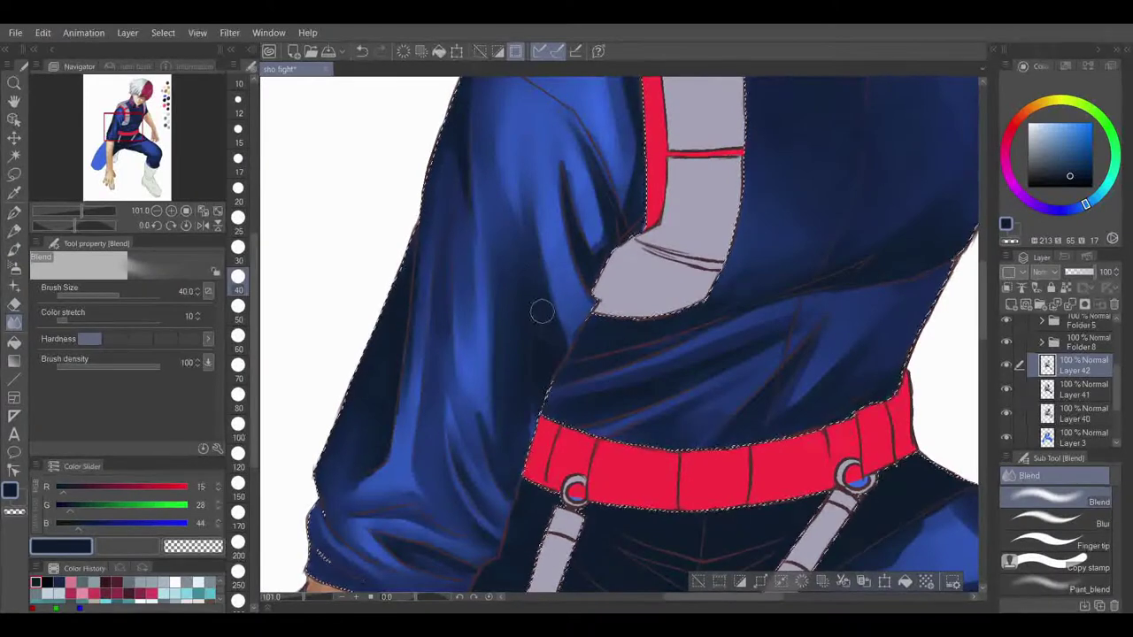
pyautogui.press('b')
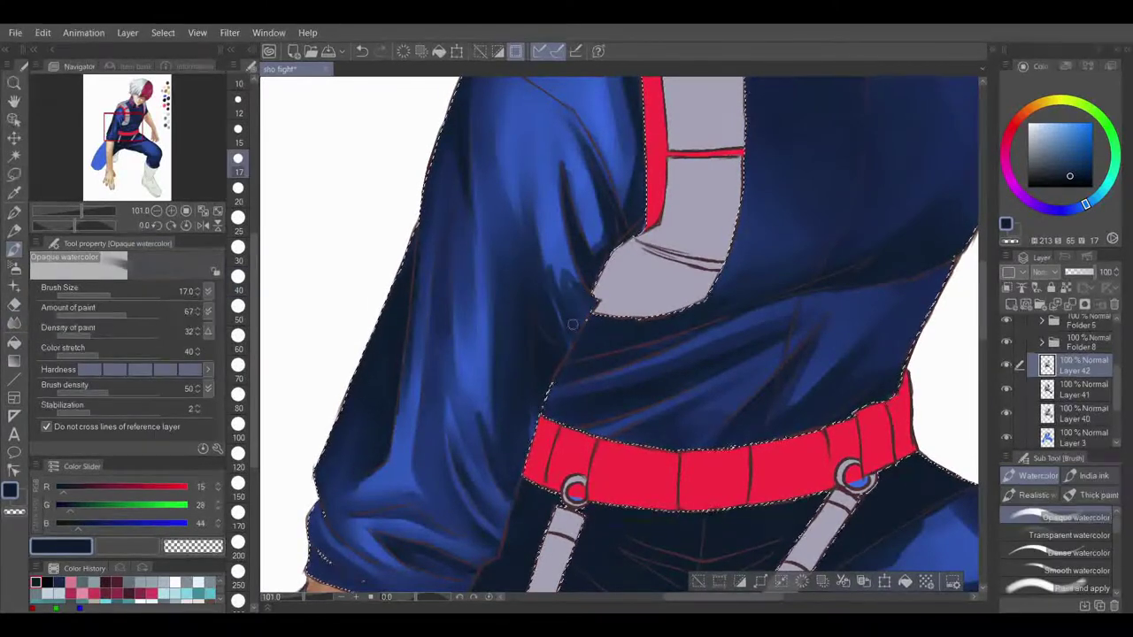
pyautogui.press('j')
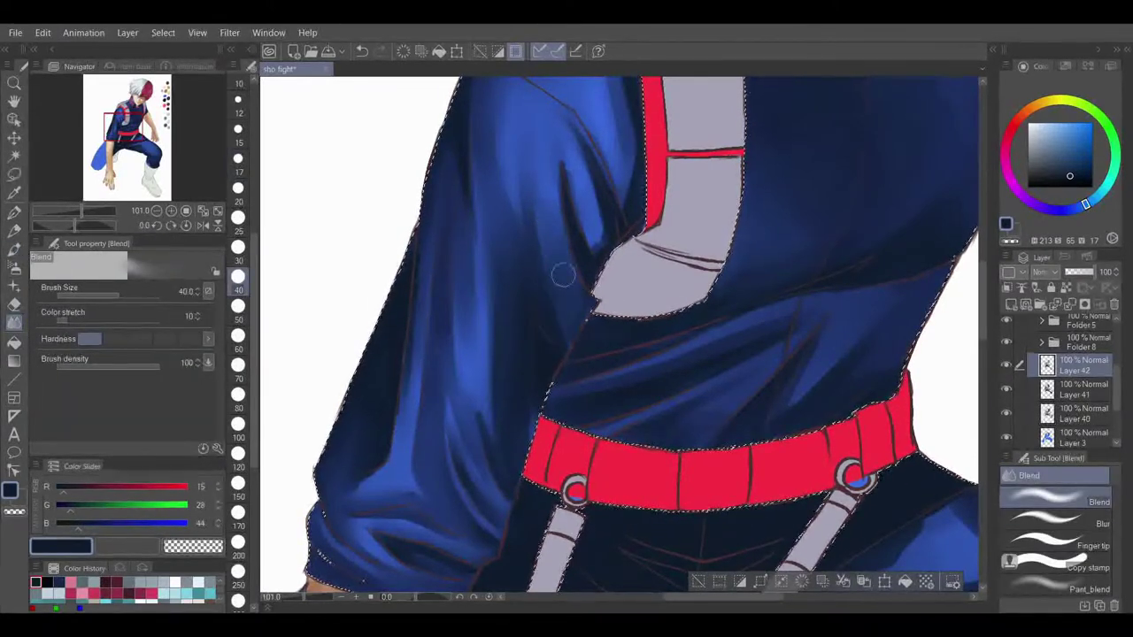
# - Add a new layer above the shadow layer and try a violet (RGB 91, 56, 210) Opaque watercolor stroke at size 25 on the near shoulder
pyautogui.click(85, 211)
pyautogui.moveTo(85, 208)
pyautogui.mouseDown()
pyautogui.moveTo(69, 208)
pyautogui.moveTo(81, 211)
pyautogui.mouseUp()
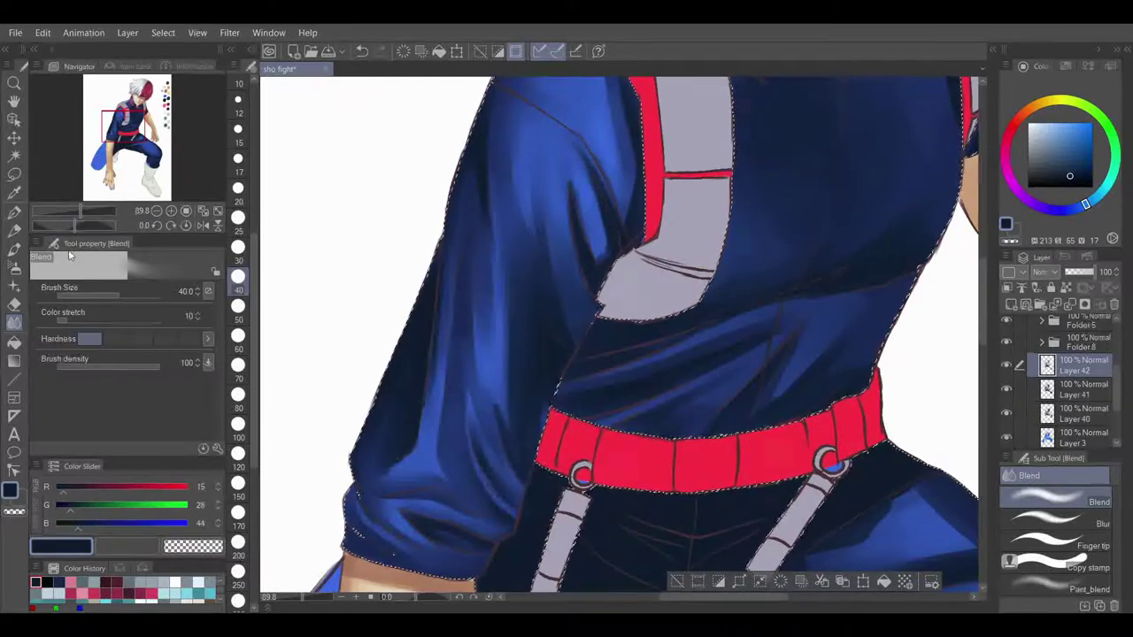
pyautogui.keyDown('alt'); pyautogui.click(608, 171); pyautogui.keyUp('alt')
pyautogui.moveTo(1069, 210)
pyautogui.mouseDown()
pyautogui.moveTo(1038, 204)
pyautogui.moveTo(1047, 210)
pyautogui.mouseUp()
pyautogui.click(1012, 304)
pyautogui.click(14, 251)
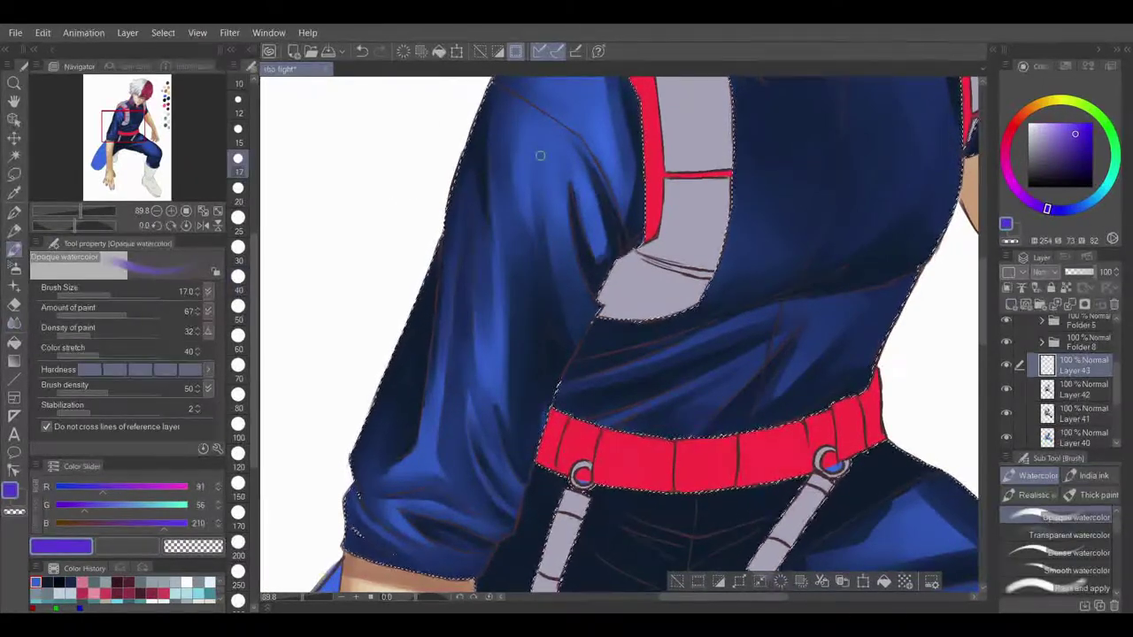
pyautogui.moveTo(122, 127); pyautogui.dragTo(126, 123)
pyautogui.click(238, 223)
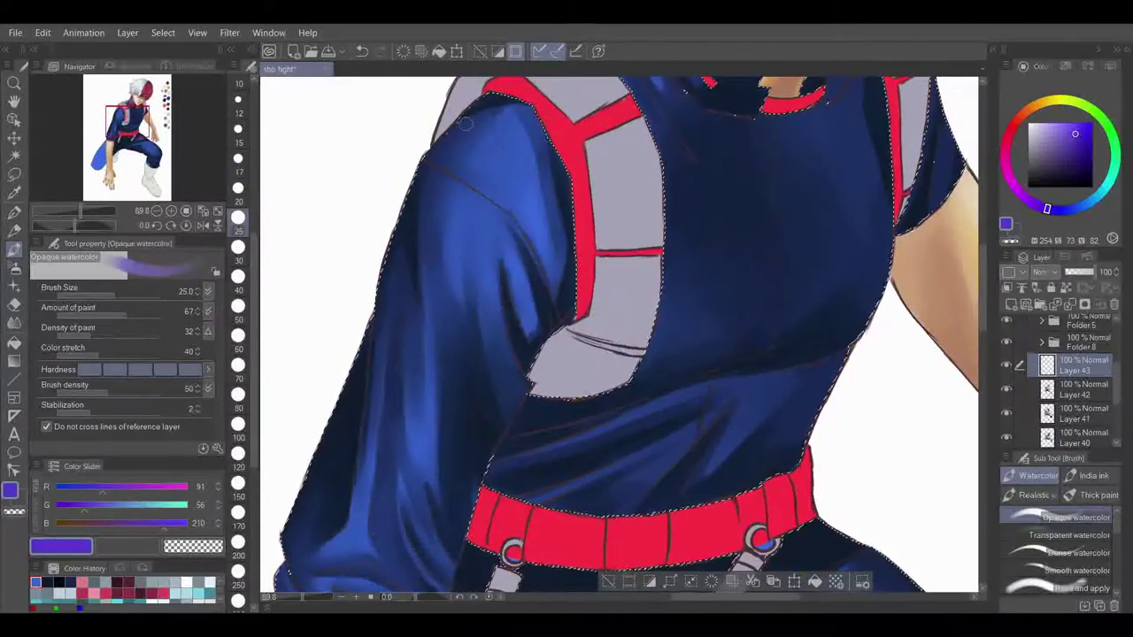
pyautogui.moveTo(536, 113); pyautogui.dragTo(541, 185)
pyautogui.hotkey('ctrl', 'z')
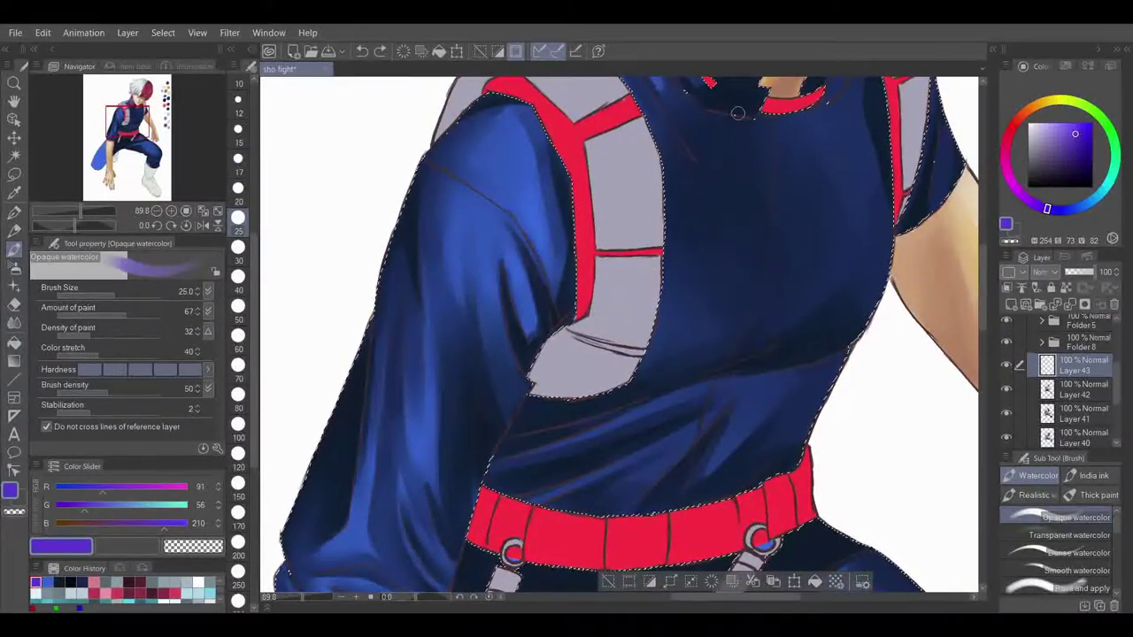
# - Paint periwinkle highlights (RGB 119, 132, 209) on the near shoulder and the upper sleeve folds with Opaque watercolor at size 25
pyautogui.moveTo(1048, 209); pyautogui.dragTo(1073, 209)
pyautogui.click(107, 488)
pyautogui.click(1056, 133)
pyautogui.moveTo(514, 156)
pyautogui.mouseDown()
pyautogui.moveTo(527, 193)
pyautogui.moveTo(487, 100)
pyautogui.moveTo(520, 195)
pyautogui.moveTo(506, 241)
pyautogui.moveTo(511, 280)
pyautogui.mouseUp()
pyautogui.moveTo(491, 216); pyautogui.dragTo(498, 308)
pyautogui.moveTo(507, 151)
pyautogui.mouseDown()
pyautogui.moveTo(523, 204)
pyautogui.moveTo(532, 195)
pyautogui.mouseUp()
pyautogui.moveTo(486, 149); pyautogui.dragTo(483, 182)
pyautogui.moveTo(480, 221); pyautogui.dragTo(482, 271)
pyautogui.moveTo(459, 207)
pyautogui.mouseDown()
pyautogui.moveTo(464, 312)
pyautogui.moveTo(473, 256)
pyautogui.mouseUp()
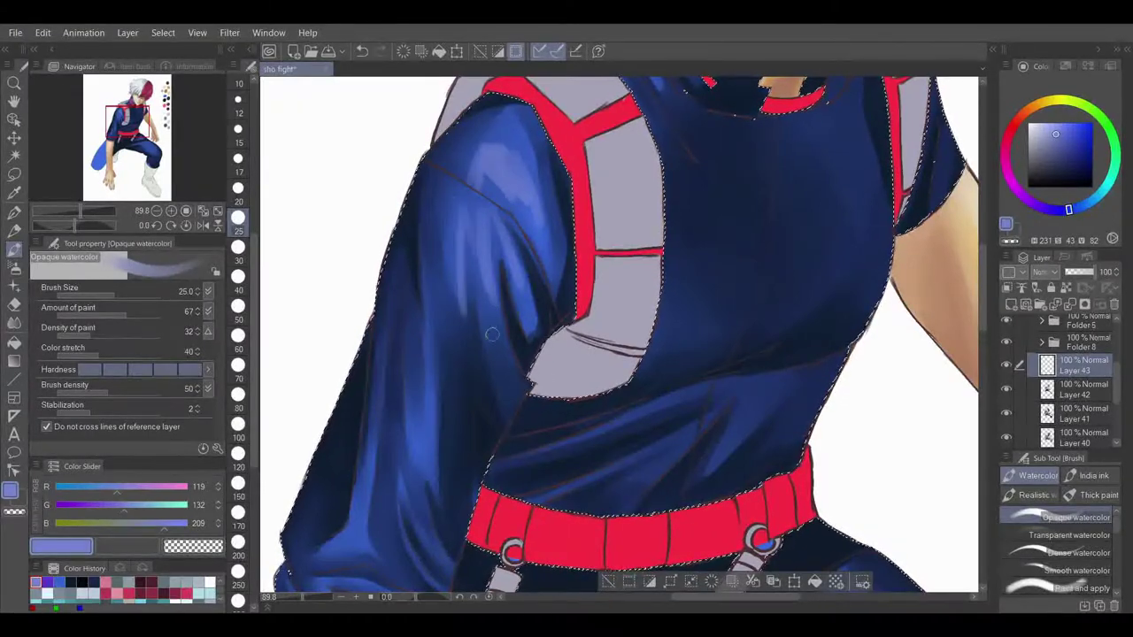
# - Highlight the long outer sleeve folds in periwinkle at size 25 and the smaller folds near the elbow at size 15
pyautogui.moveTo(396, 273); pyautogui.dragTo(377, 407)
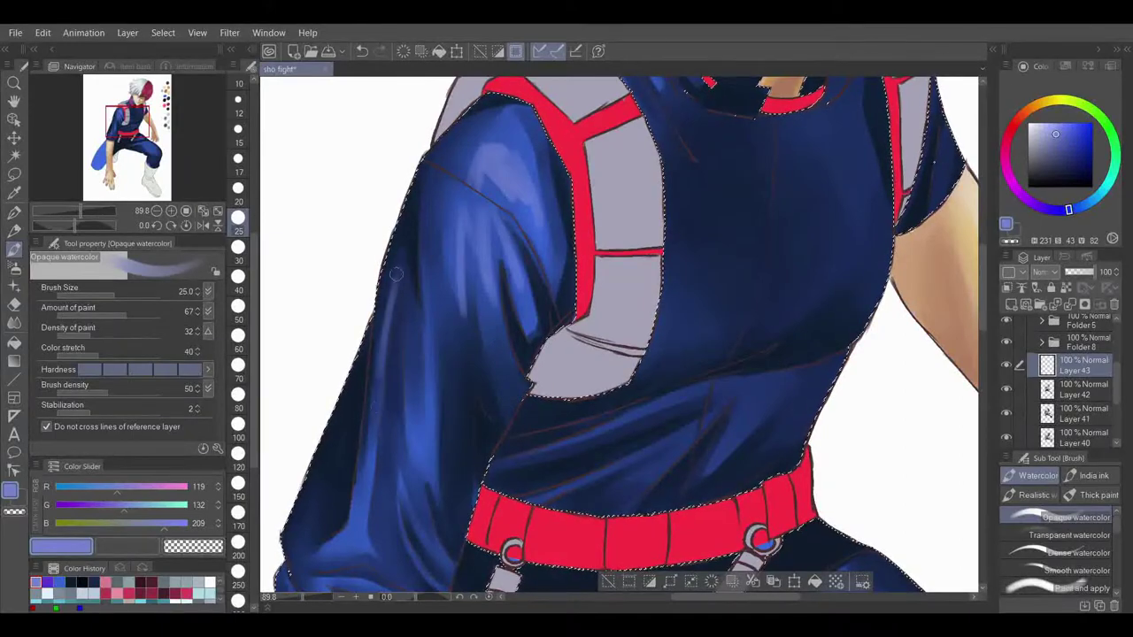
pyautogui.moveTo(401, 252); pyautogui.dragTo(411, 407)
pyautogui.moveTo(358, 564)
pyautogui.mouseDown()
pyautogui.moveTo(394, 405)
pyautogui.moveTo(377, 487)
pyautogui.mouseUp()
pyautogui.click(237, 128)
pyautogui.moveTo(423, 400)
pyautogui.mouseDown()
pyautogui.moveTo(429, 487)
pyautogui.moveTo(434, 461)
pyautogui.mouseUp()
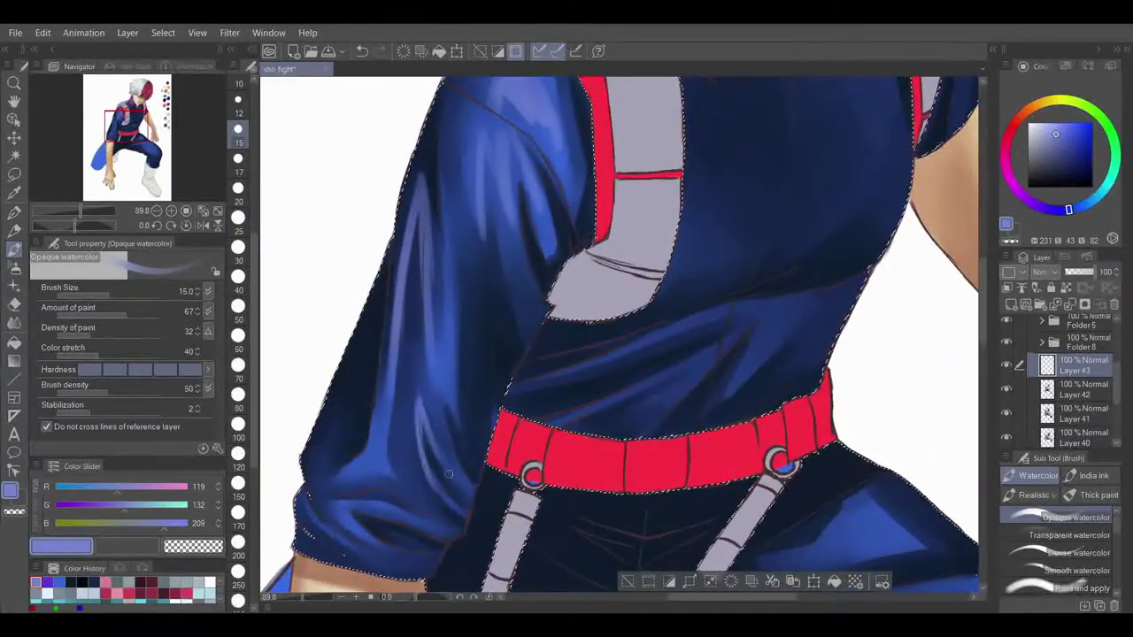
# - Highlight the lower sleeve in blue (RGB 90, 132, 209) and its inner edge in muted blue (RGB 91, 106, 176), and blend the highlights at size 30
pyautogui.click(100, 487)
pyautogui.moveTo(388, 410)
pyautogui.mouseDown()
pyautogui.moveTo(384, 445)
pyautogui.moveTo(356, 473)
pyautogui.moveTo(387, 465)
pyautogui.moveTo(383, 455)
pyautogui.moveTo(407, 482)
pyautogui.mouseUp()
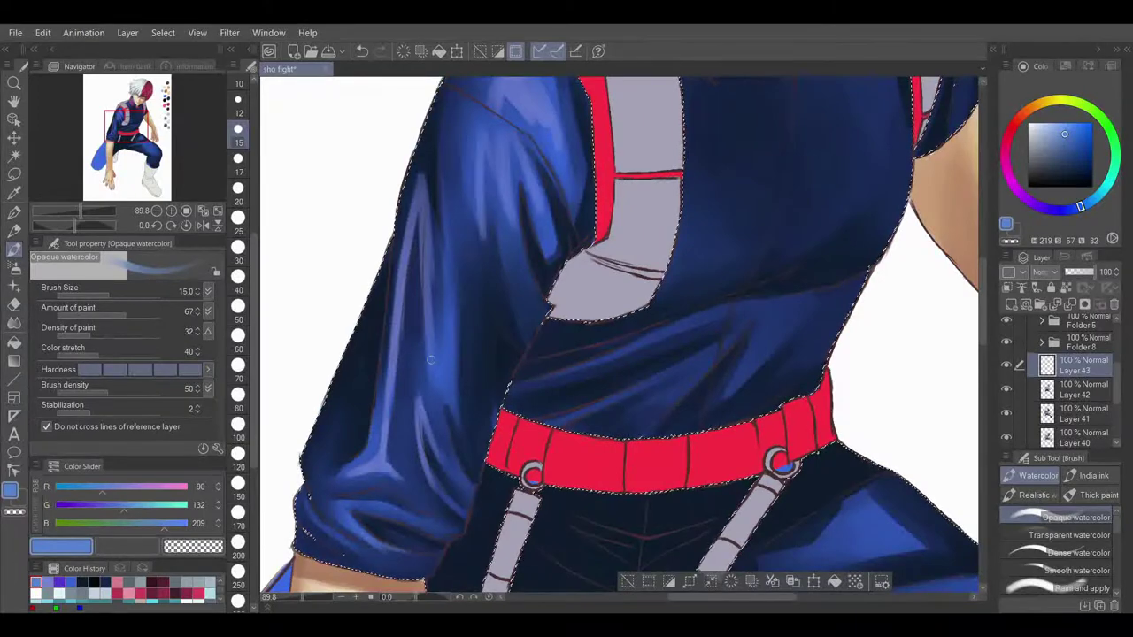
pyautogui.keyDown('alt'); pyautogui.click(334, 476); pyautogui.keyUp('alt')
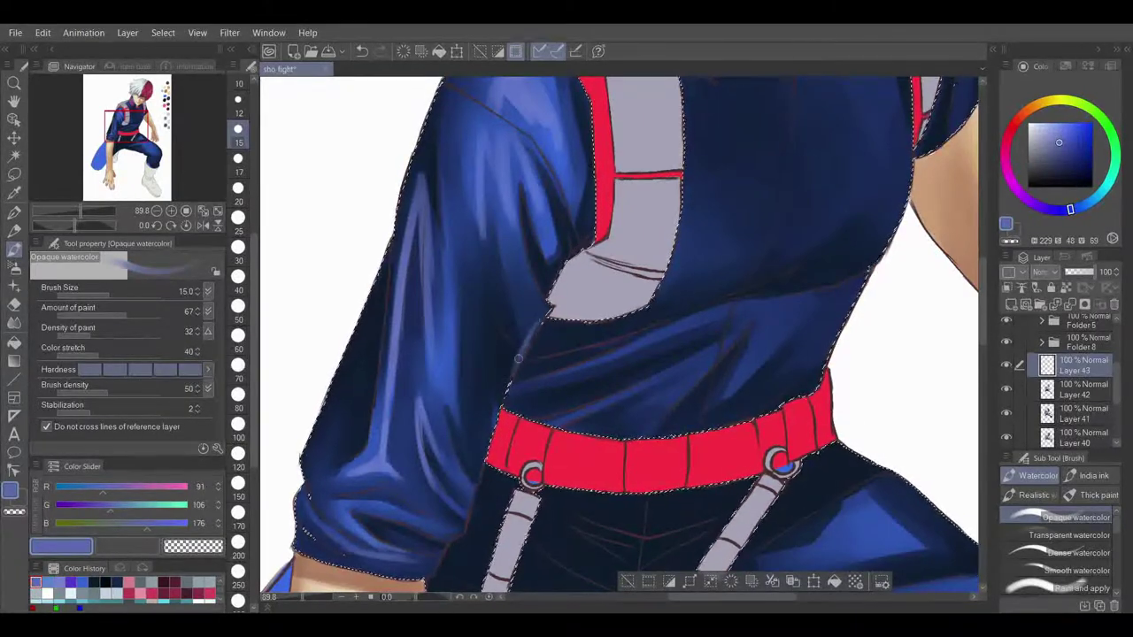
pyautogui.click(15, 322)
pyautogui.moveTo(525, 251)
pyautogui.mouseDown()
pyautogui.moveTo(525, 180)
pyautogui.moveTo(492, 127)
pyautogui.mouseUp()
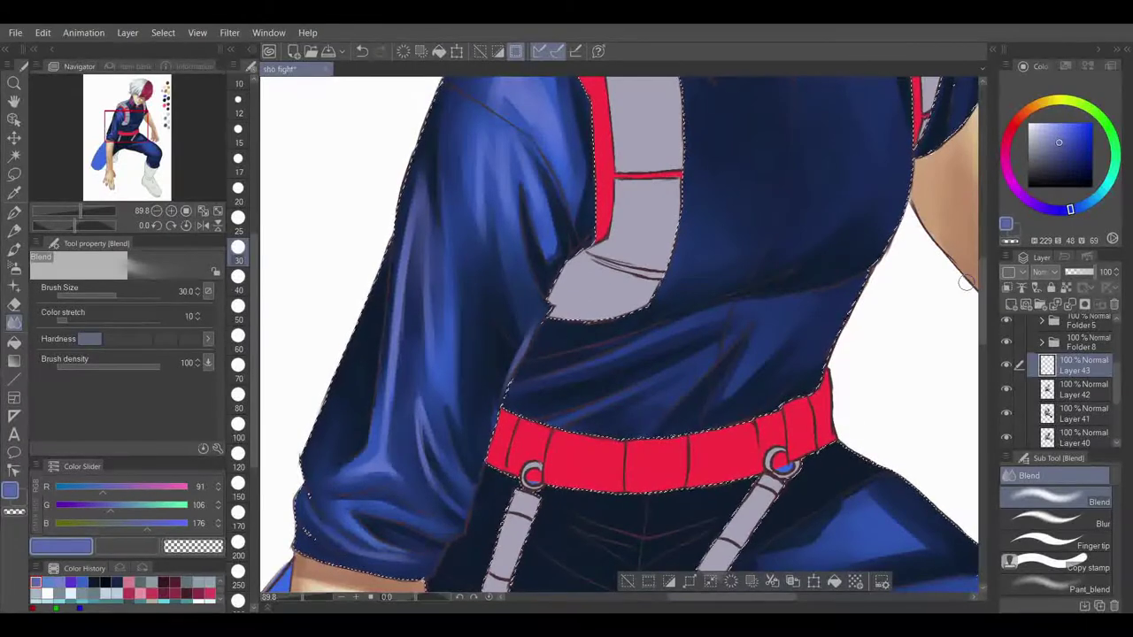
# - Brighten the lower chest beside the grey strap with blue (RGB 57, 94, 192) using Opaque watercolor at size 80
pyautogui.moveTo(117, 155); pyautogui.dragTo(119, 149)
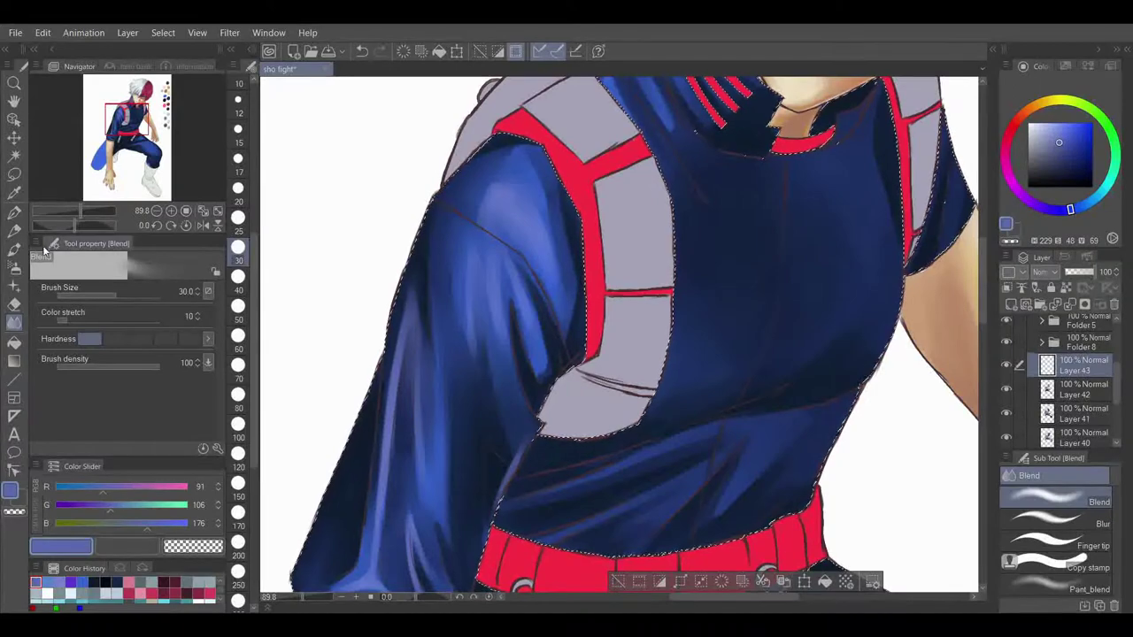
pyautogui.keyDown('alt'); pyautogui.click(531, 185); pyautogui.keyUp('alt')
pyautogui.click(14, 251)
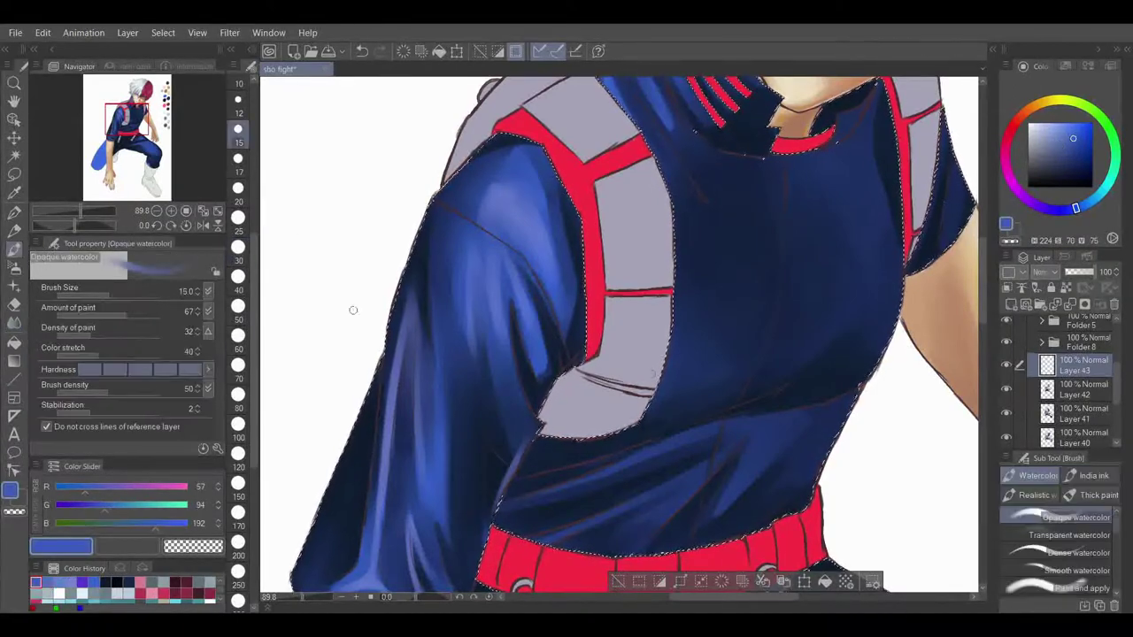
pyautogui.click(237, 395)
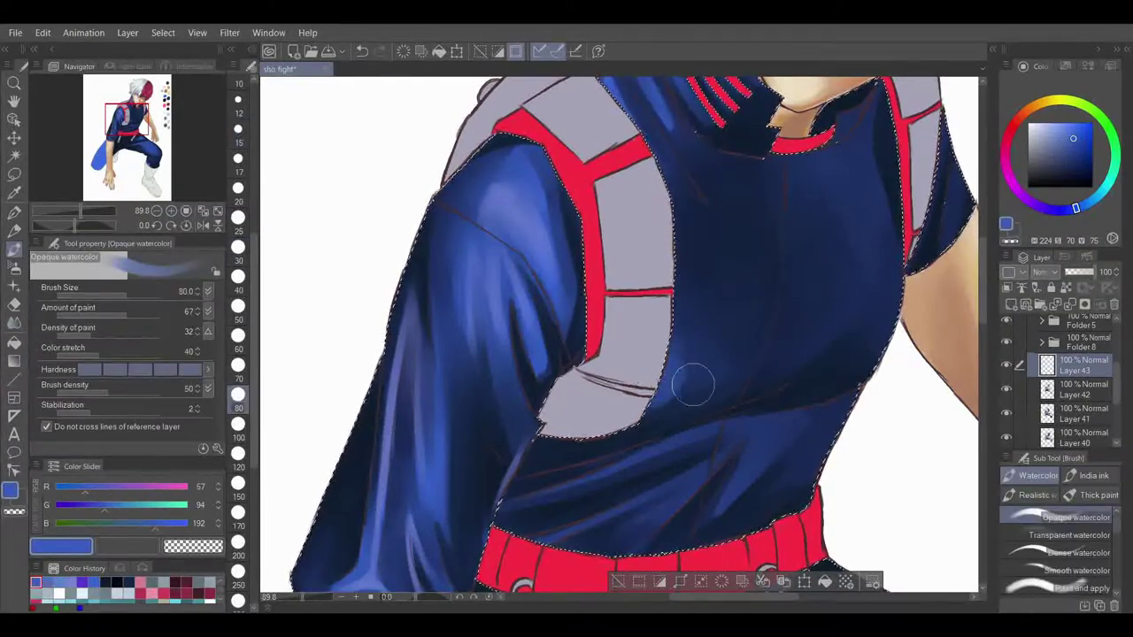
# - Paint muted blue highlights (RGB 57, 70, 100) on the far side of the chest at size 30 and blend them at size 70
pyautogui.keyDown('alt'); pyautogui.click(837, 170); pyautogui.keyUp('alt')
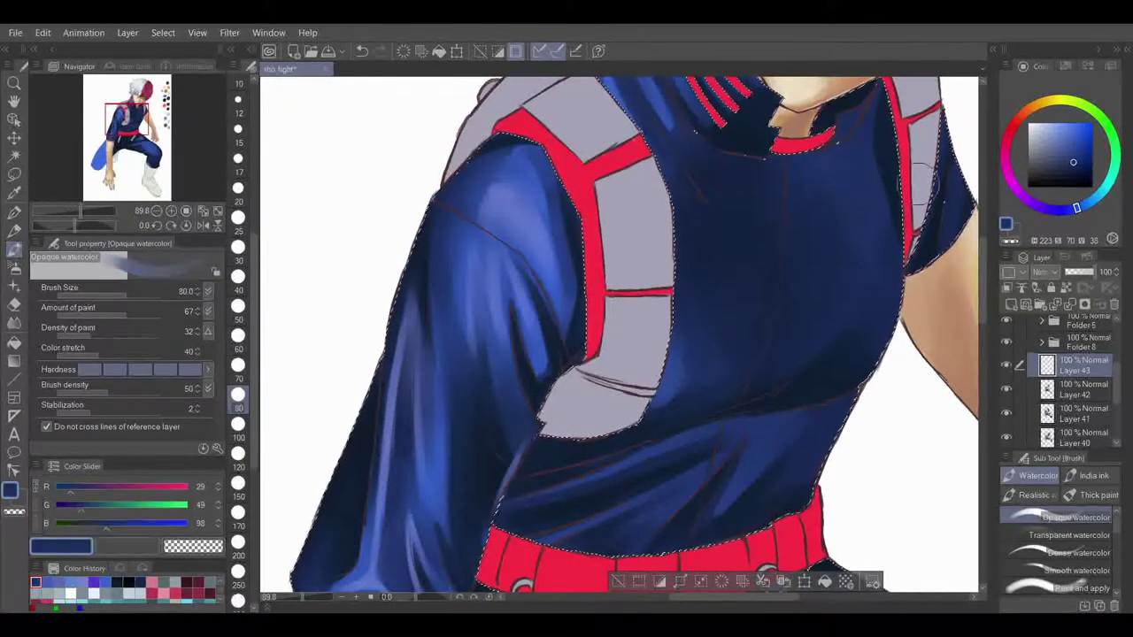
pyautogui.click(237, 247)
pyautogui.moveTo(868, 149)
pyautogui.mouseDown()
pyautogui.moveTo(870, 253)
pyautogui.moveTo(854, 284)
pyautogui.moveTo(875, 247)
pyautogui.moveTo(847, 338)
pyautogui.moveTo(878, 298)
pyautogui.moveTo(845, 184)
pyautogui.moveTo(804, 165)
pyautogui.moveTo(857, 131)
pyautogui.moveTo(851, 106)
pyautogui.moveTo(843, 152)
pyautogui.moveTo(855, 120)
pyautogui.mouseUp()
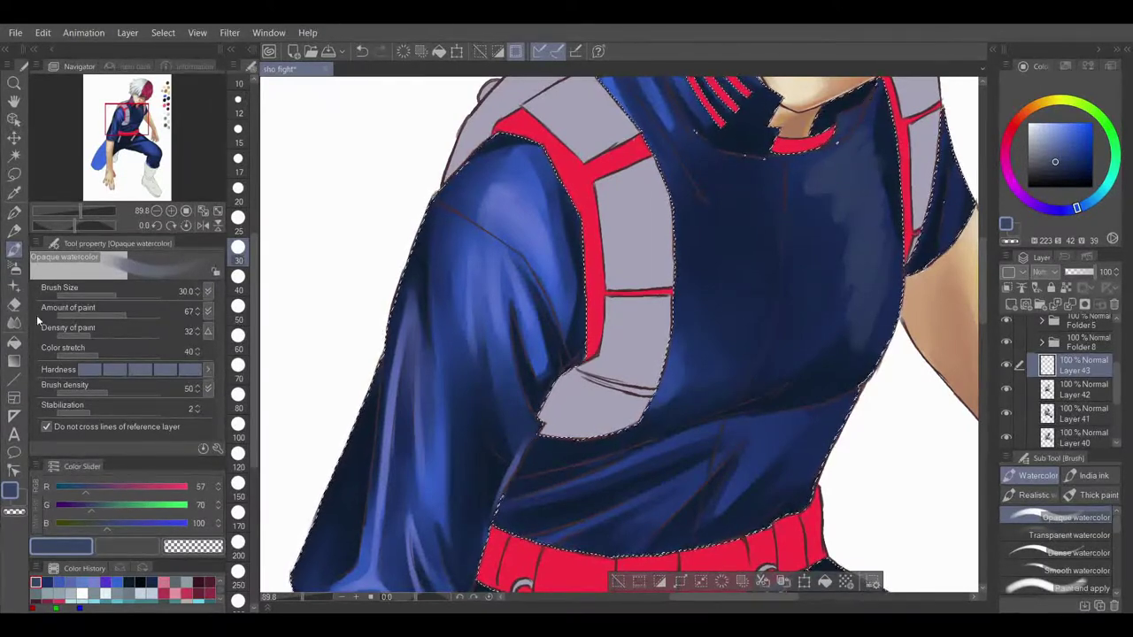
pyautogui.press('j')
pyautogui.click(239, 369)
pyautogui.moveTo(836, 190)
pyautogui.mouseDown()
pyautogui.moveTo(853, 242)
pyautogui.moveTo(880, 126)
pyautogui.moveTo(880, 258)
pyautogui.moveTo(857, 349)
pyautogui.mouseUp()
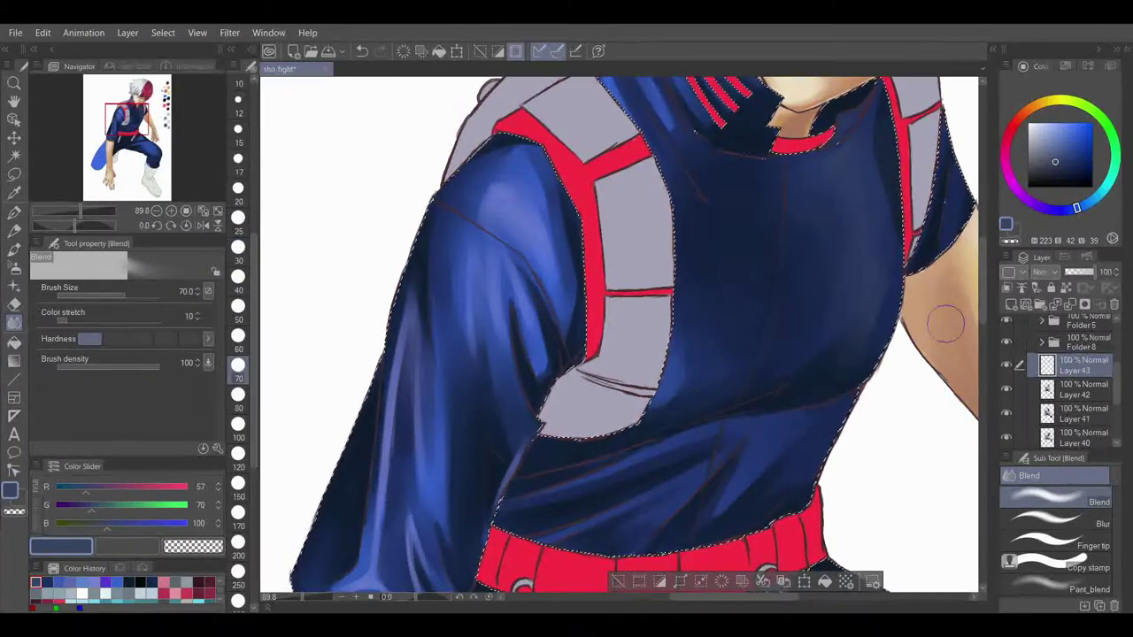
# - Highlight the striped collar, the neckline and the nearby chest folds in light blue (RGB 98, 119, 201) with Opaque watercolor at size 12
pyautogui.moveTo(122, 126); pyautogui.dragTo(131, 114)
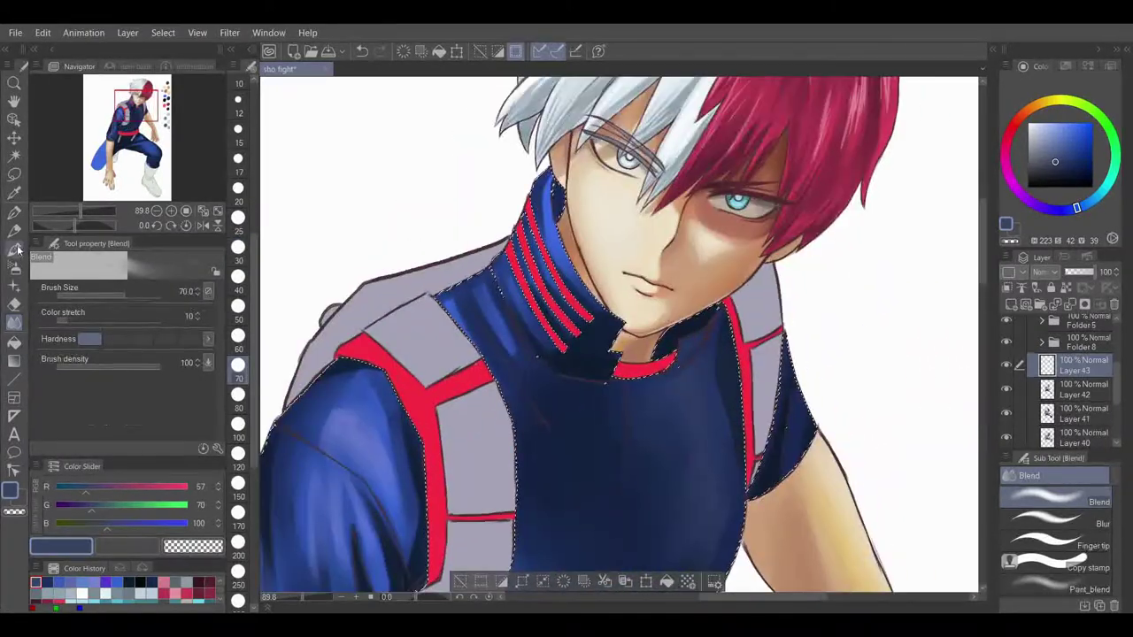
pyautogui.click(14, 249)
pyautogui.keyDown('alt'); pyautogui.click(354, 429); pyautogui.keyUp('alt')
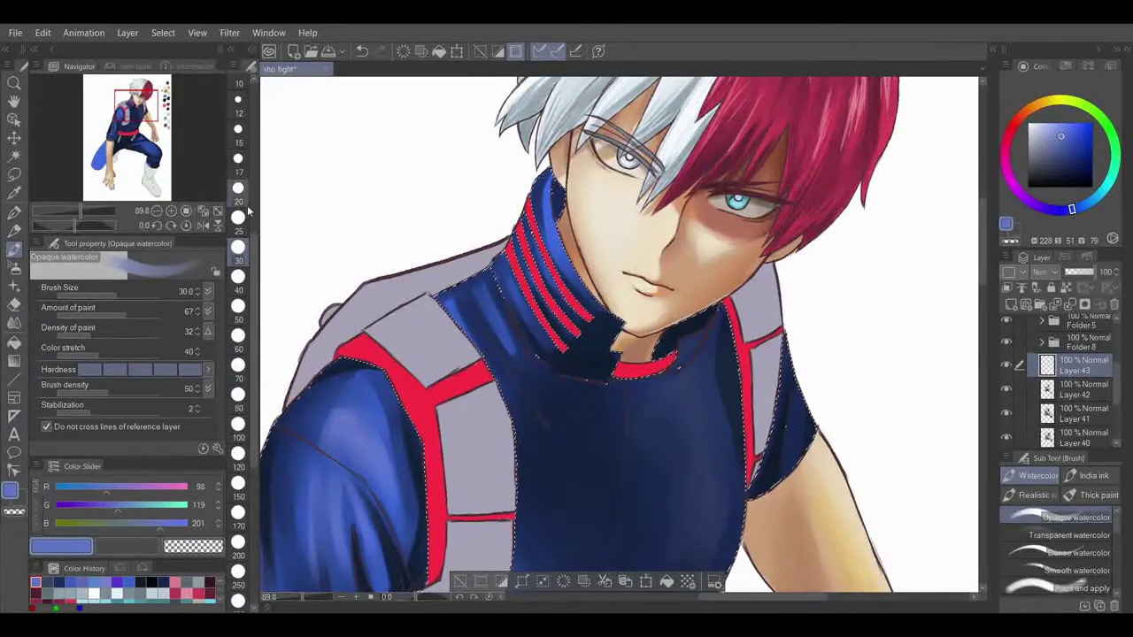
pyautogui.click(239, 99)
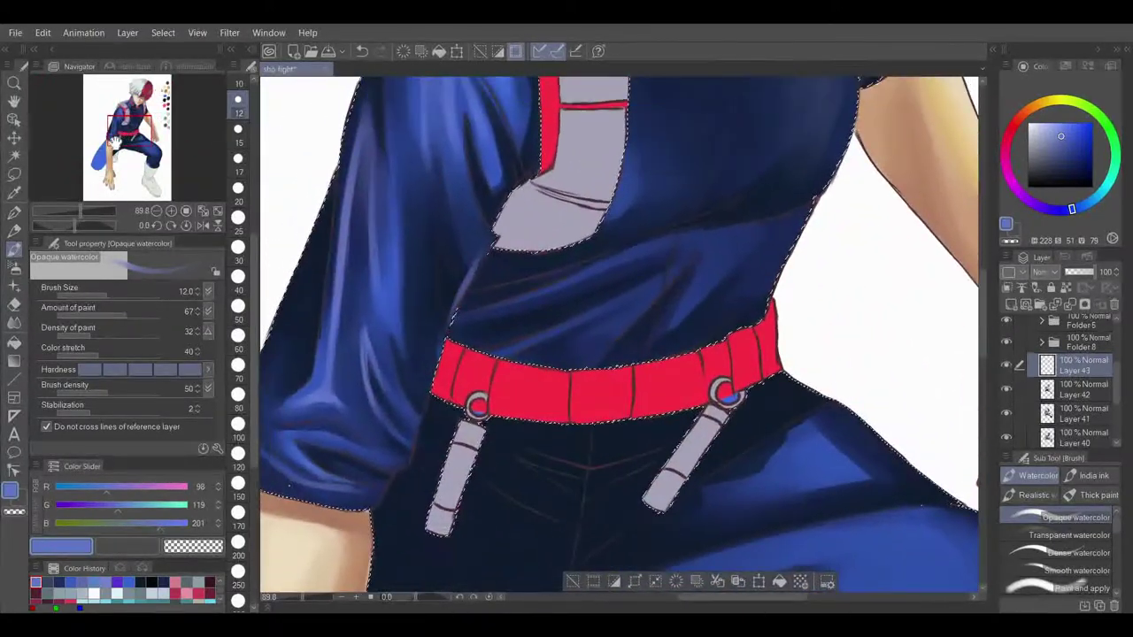
# - Paint muted blue highlights (RGB 44, 60, 99) along the trouser folds around the crotch with Opaque watercolor at size 25
pyautogui.moveTo(620, 398)
pyautogui.mouseDown()
pyautogui.moveTo(617, 226)
pyautogui.moveTo(531, 292)
pyautogui.mouseUp()
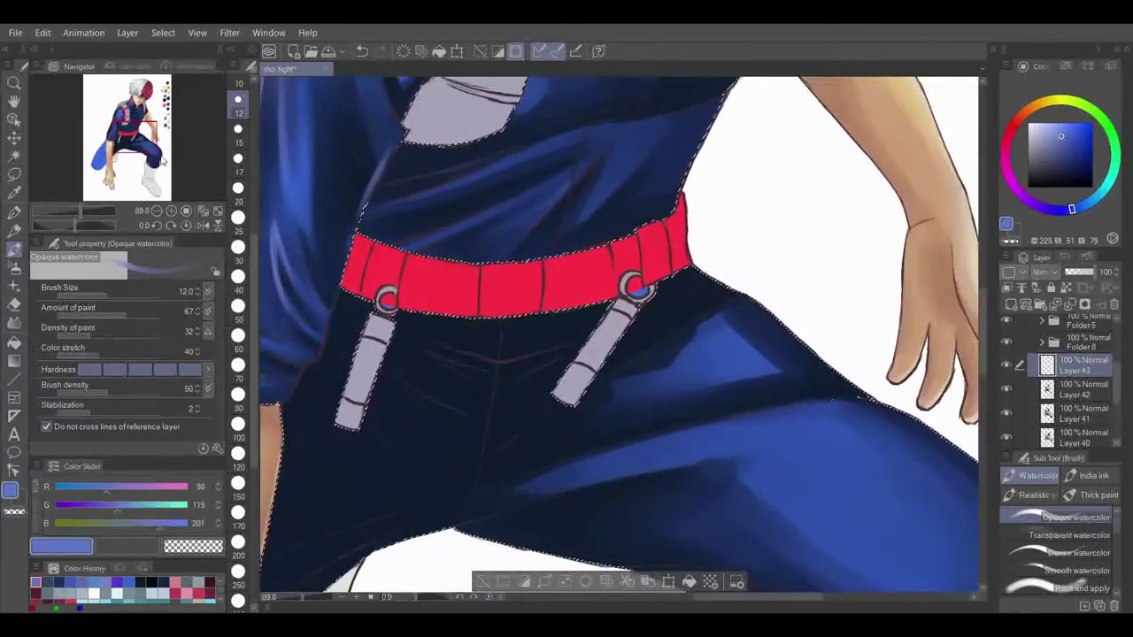
pyautogui.click(238, 370)
pyautogui.click(239, 282)
pyautogui.moveTo(748, 439)
pyautogui.mouseDown()
pyautogui.moveTo(644, 351)
pyautogui.moveTo(624, 238)
pyautogui.mouseUp()
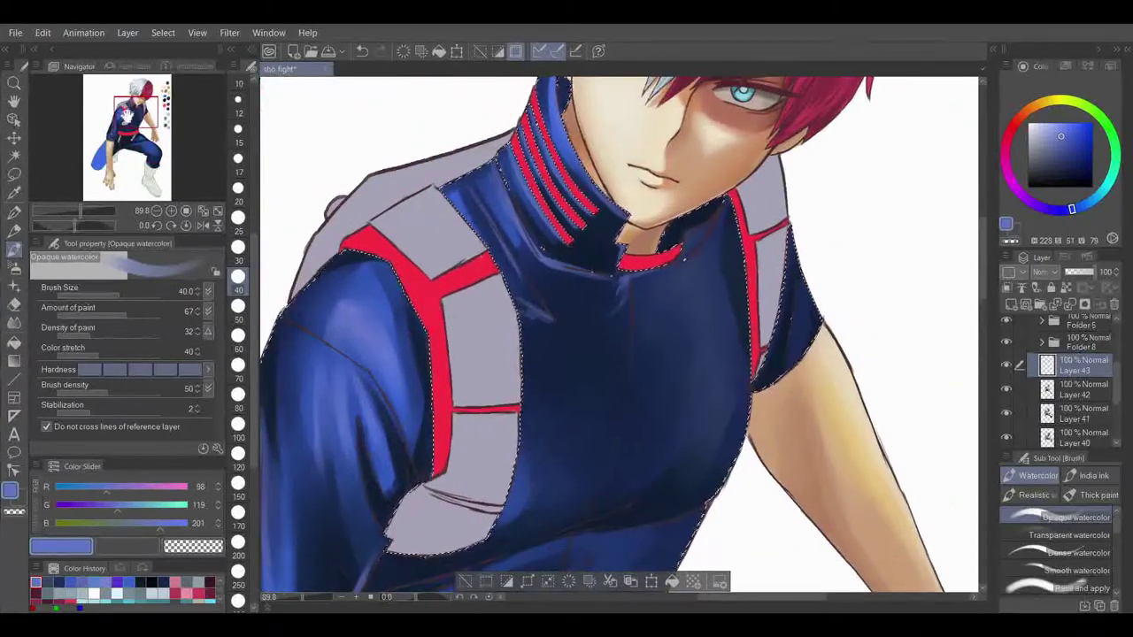
pyautogui.keyDown('alt'); pyautogui.click(571, 272); pyautogui.keyUp('alt')
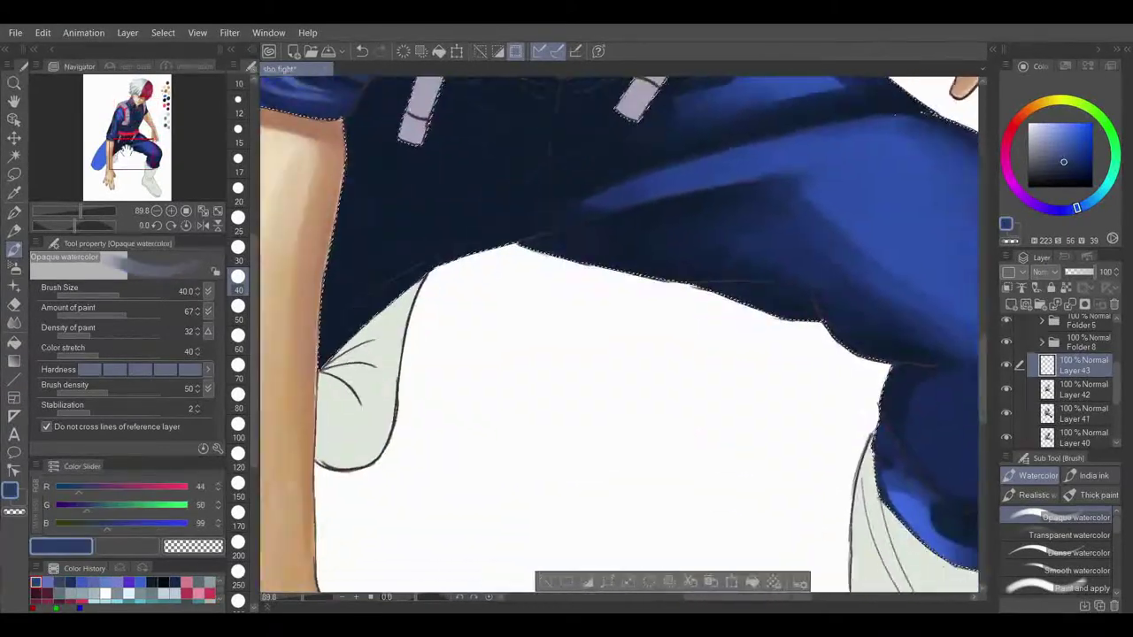
pyautogui.scroll(3, 619, 337)
pyautogui.click(236, 221)
pyautogui.moveTo(555, 188)
pyautogui.mouseDown()
pyautogui.moveTo(556, 232)
pyautogui.moveTo(524, 214)
pyautogui.moveTo(556, 241)
pyautogui.moveTo(549, 276)
pyautogui.moveTo(556, 242)
pyautogui.moveTo(550, 276)
pyautogui.moveTo(537, 261)
pyautogui.moveTo(510, 268)
pyautogui.moveTo(549, 303)
pyautogui.mouseUp()
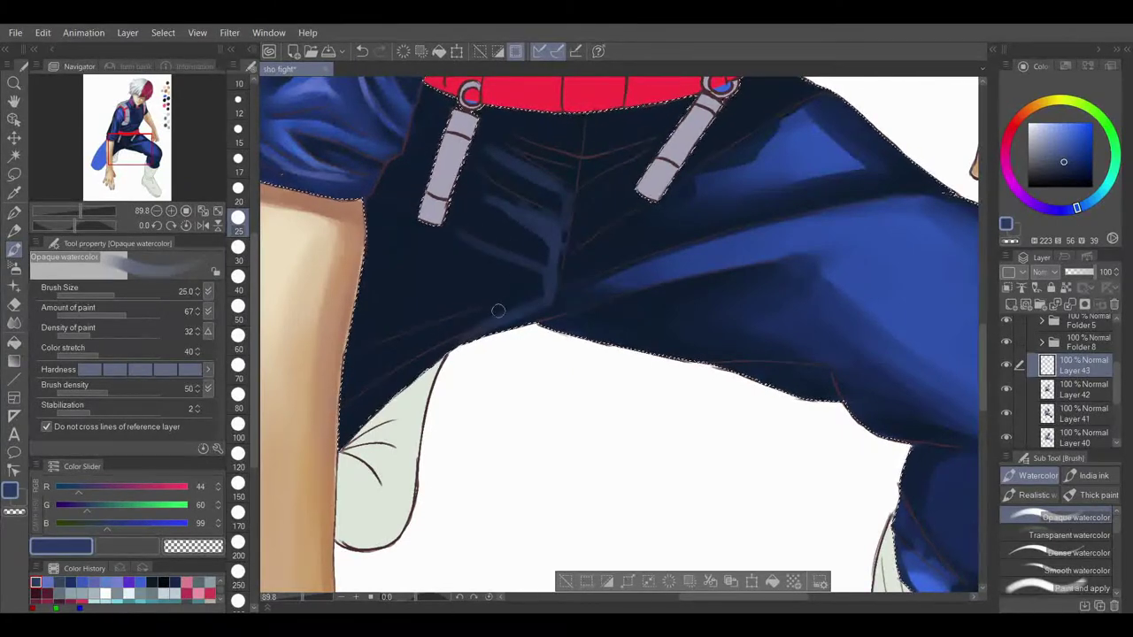
pyautogui.moveTo(450, 340); pyautogui.dragTo(376, 377)
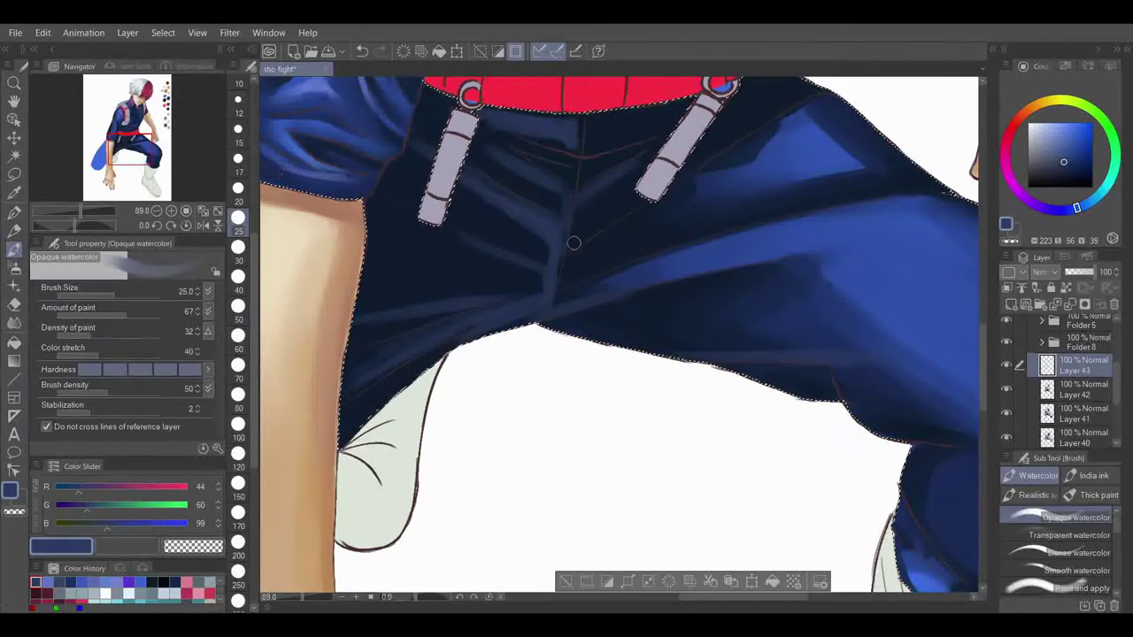
# - Blend the crotch fold highlights into the navy trousers at size 25
pyautogui.click(14, 322)
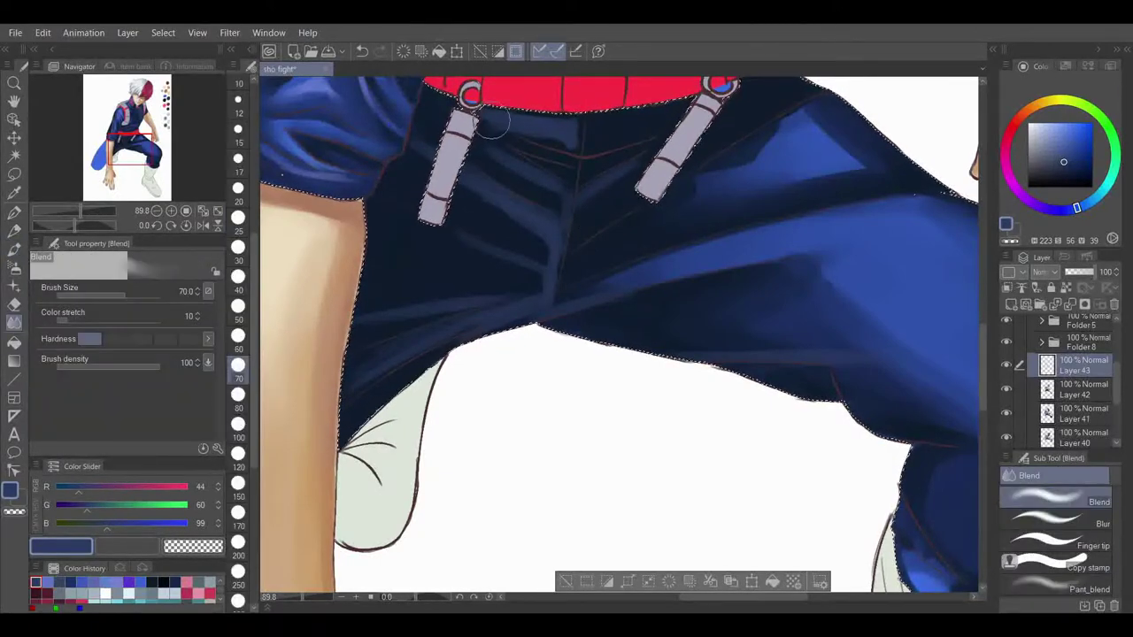
pyautogui.click(238, 158)
pyautogui.click(237, 218)
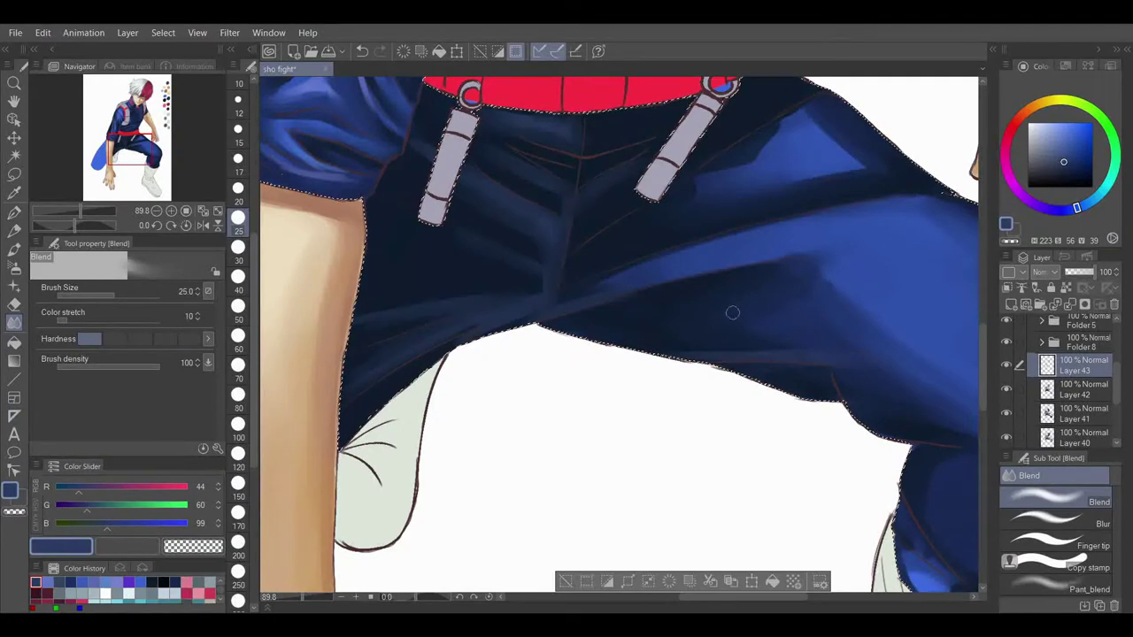
# - Highlight the raised thigh and knee in light blue (RGB 96, 119, 202) with Opaque watercolor at size 50 and blend the strokes
pyautogui.press('b')
pyautogui.moveTo(62, 219)
pyautogui.mouseDown()
pyautogui.moveTo(76, 213)
pyautogui.moveTo(77, 224)
pyautogui.mouseUp()
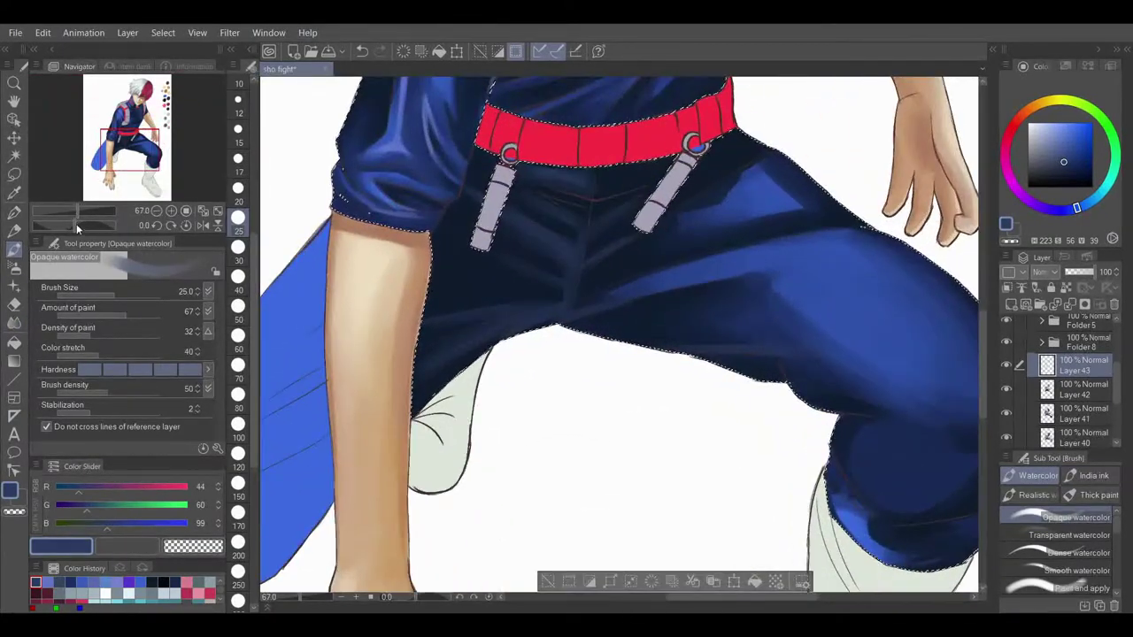
pyautogui.keyDown('alt'); pyautogui.click(393, 147); pyautogui.keyUp('alt')
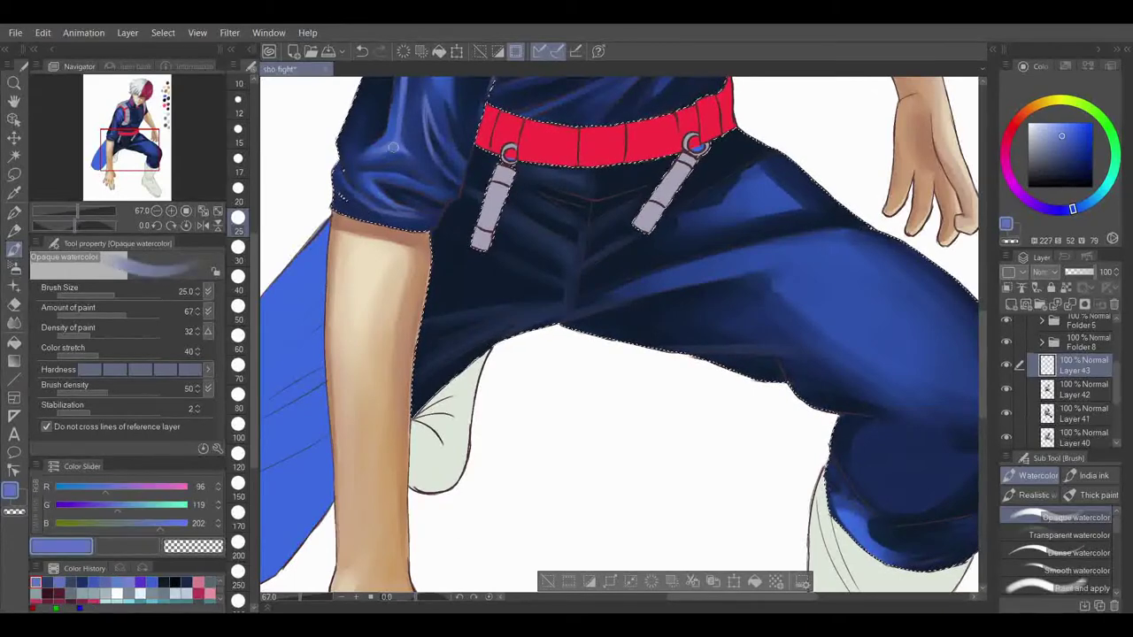
pyautogui.click(238, 305)
pyautogui.moveTo(826, 252)
pyautogui.mouseDown()
pyautogui.moveTo(853, 275)
pyautogui.moveTo(866, 268)
pyautogui.moveTo(867, 309)
pyautogui.mouseUp()
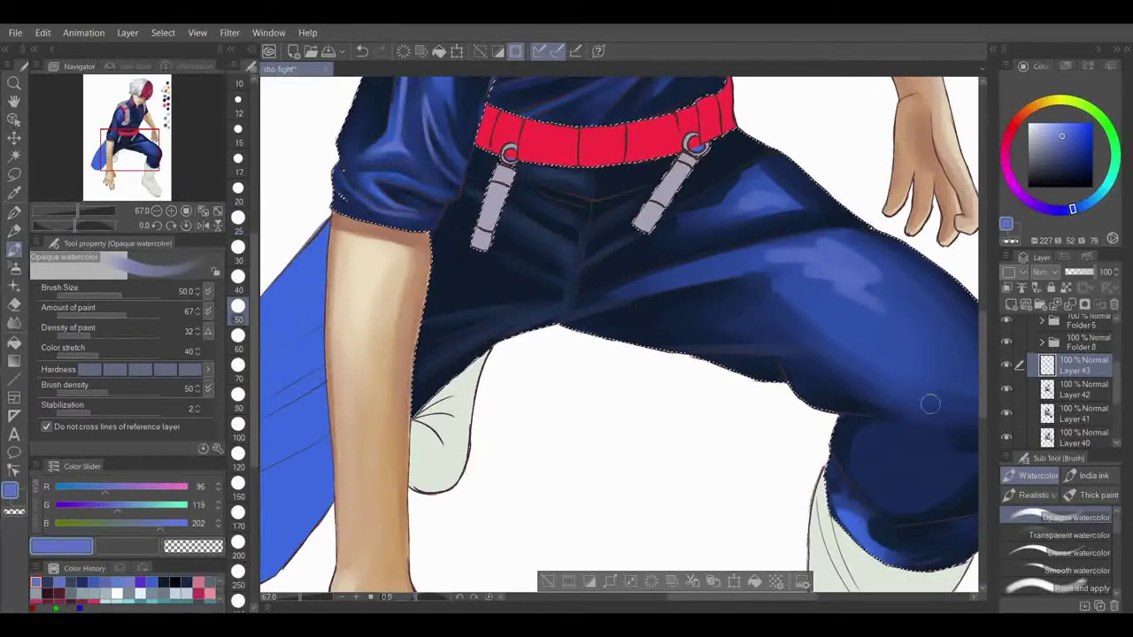
pyautogui.moveTo(929, 403); pyautogui.dragTo(921, 337)
pyautogui.press('j')
pyautogui.moveTo(779, 257); pyautogui.dragTo(855, 263)
pyautogui.moveTo(917, 334); pyautogui.dragTo(818, 290)
# - Darken the trouser cuff above the boot with navy (RGB 29, 43, 70) using Opaque watercolor at size 50
pyautogui.moveTo(867, 522)
pyautogui.mouseDown()
pyautogui.moveTo(788, 311)
pyautogui.moveTo(753, 361)
pyautogui.mouseUp()
pyautogui.click(15, 251)
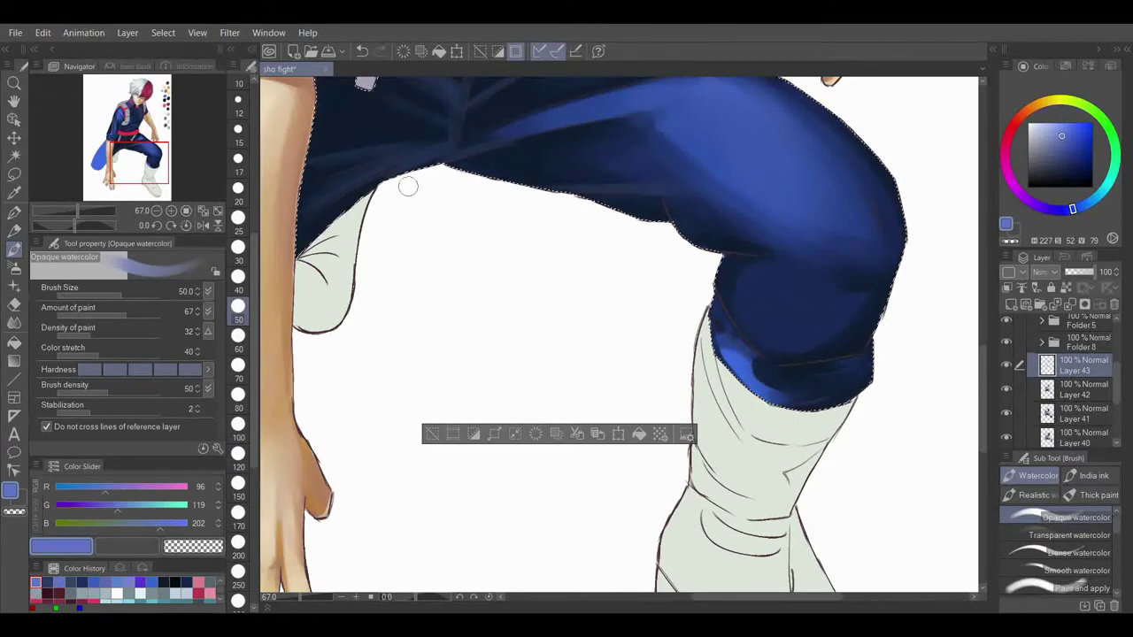
pyautogui.keyDown('alt'); pyautogui.click(448, 157); pyautogui.keyUp('alt')
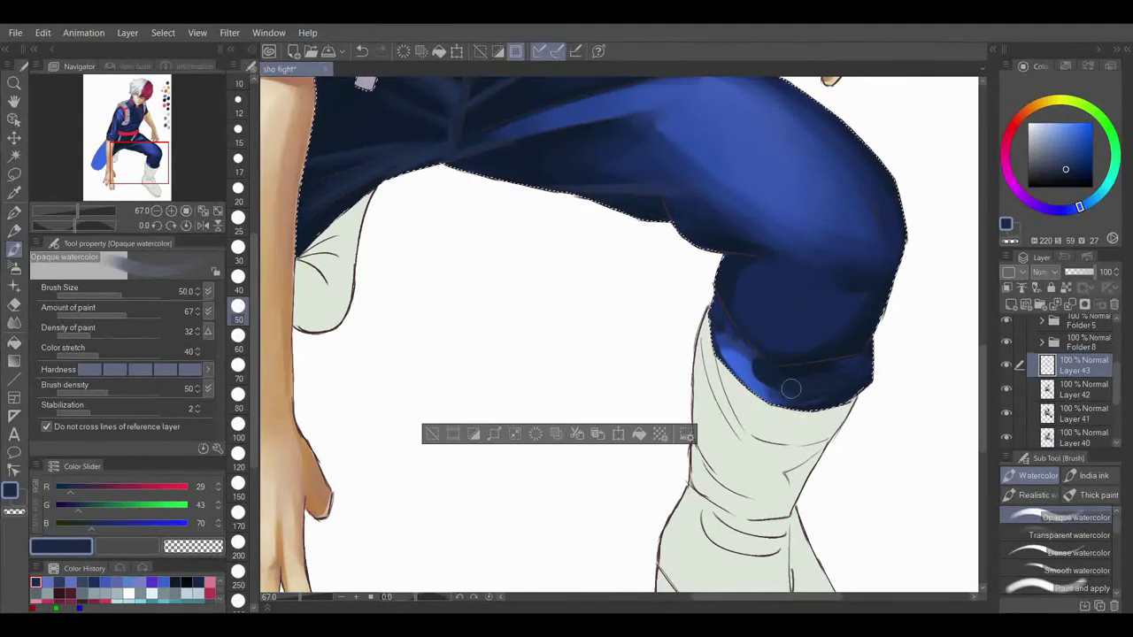
pyautogui.moveTo(842, 380); pyautogui.dragTo(771, 380)
# - Add light blue fold highlights (RGB 96, 119, 202) along the trouser cuff at size 15 and blend them at size 120
pyautogui.click(47, 582)
pyautogui.press('[')
pyautogui.press('[')
pyautogui.press('[')
pyautogui.press('[')
pyautogui.press('[')
pyautogui.press('[')
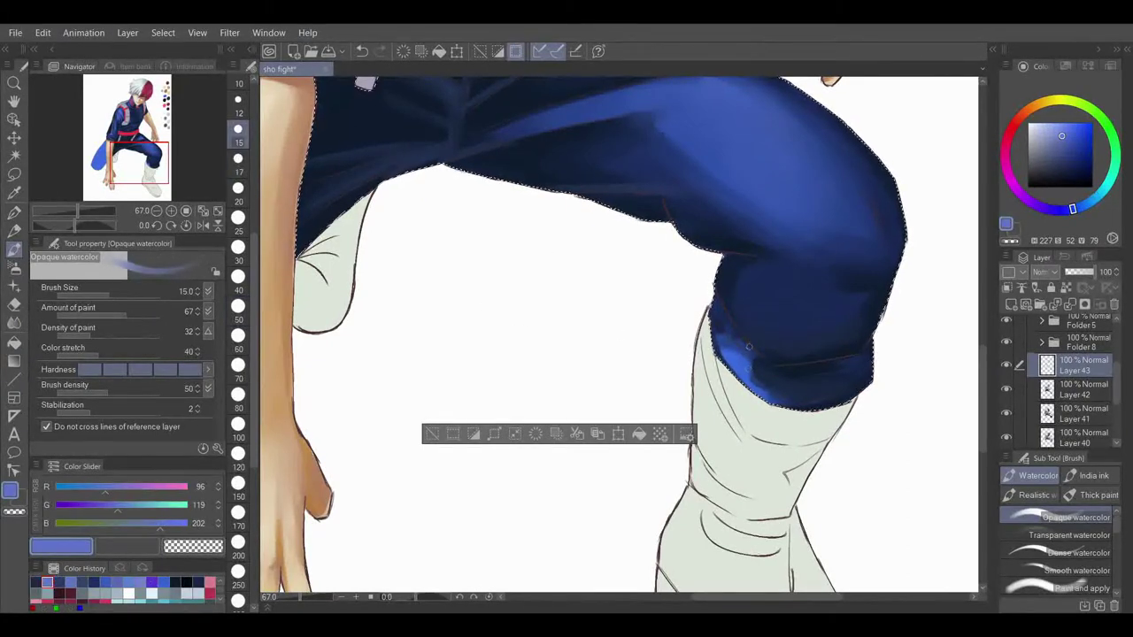
pyautogui.moveTo(719, 352); pyautogui.dragTo(821, 362)
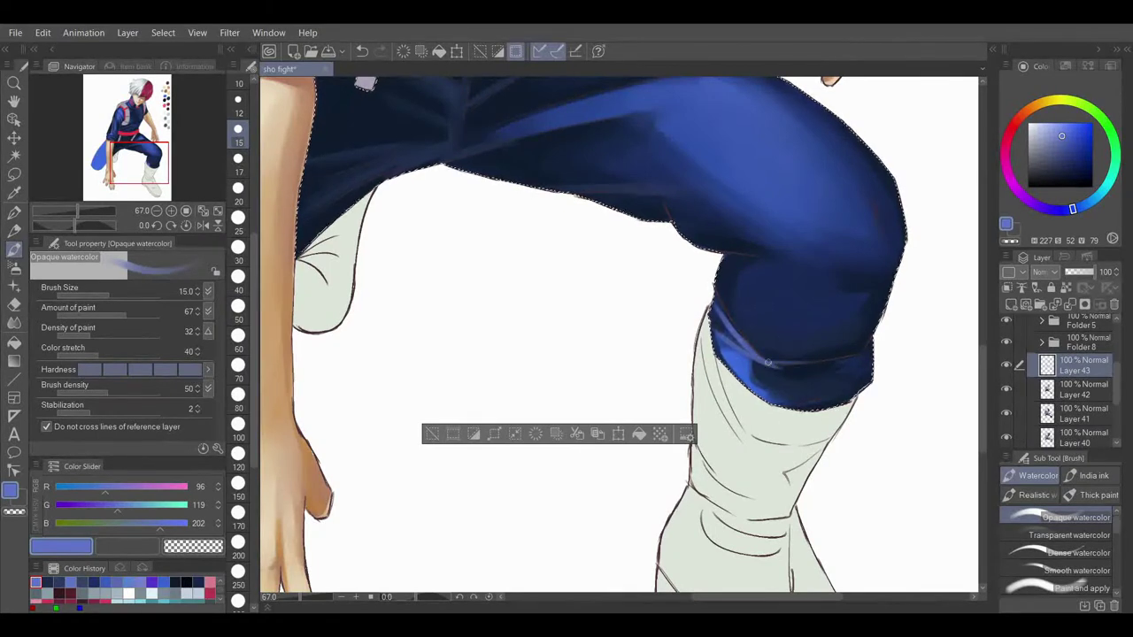
pyautogui.moveTo(754, 373); pyautogui.dragTo(776, 377)
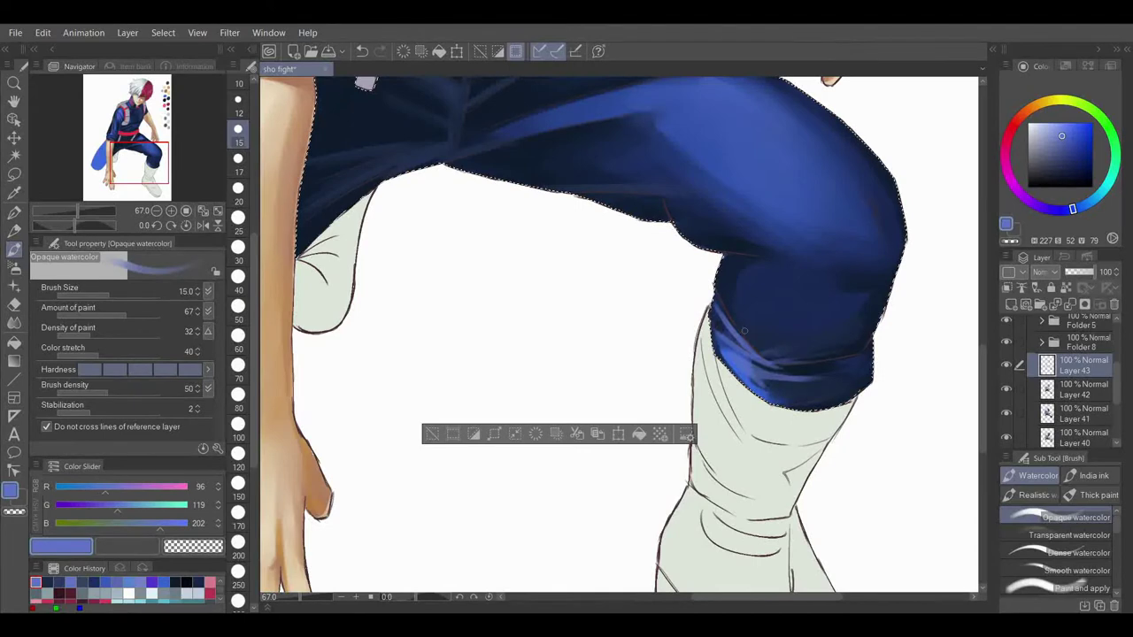
pyautogui.press('j')
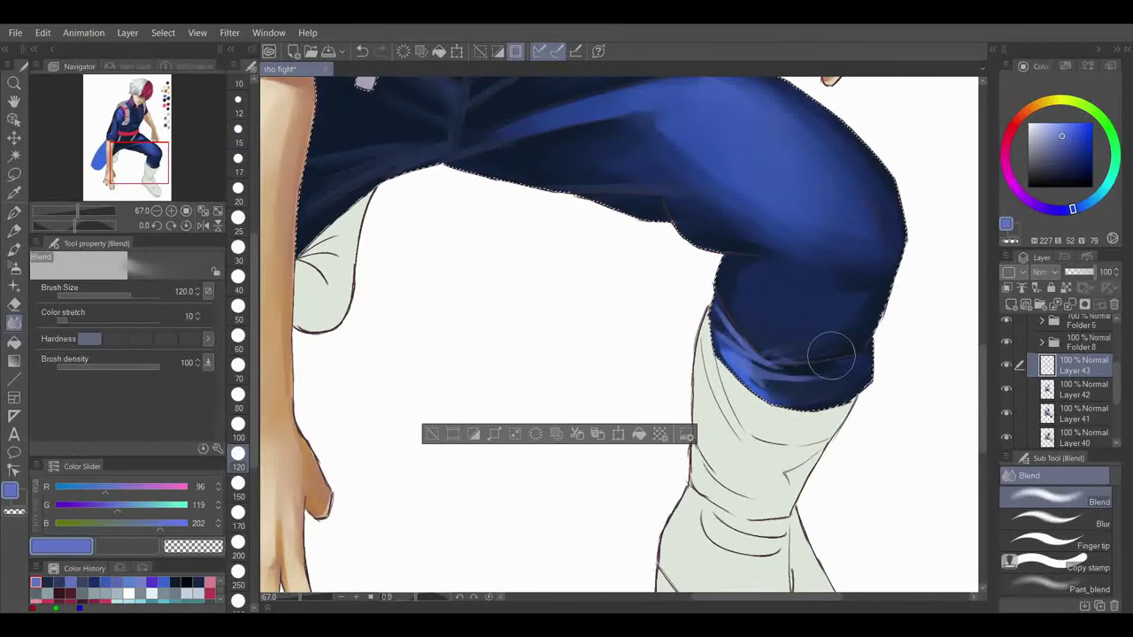
pyautogui.moveTo(831, 356); pyautogui.dragTo(741, 338)
# - Refine the upper-thigh shadow on Layer 41 with the Hard eraser at size 20, and blend the hip shading on Layers 41 to 43 at size 30
pyautogui.moveTo(75, 212); pyautogui.dragTo(76, 212)
pyautogui.moveTo(113, 169); pyautogui.dragTo(109, 147)
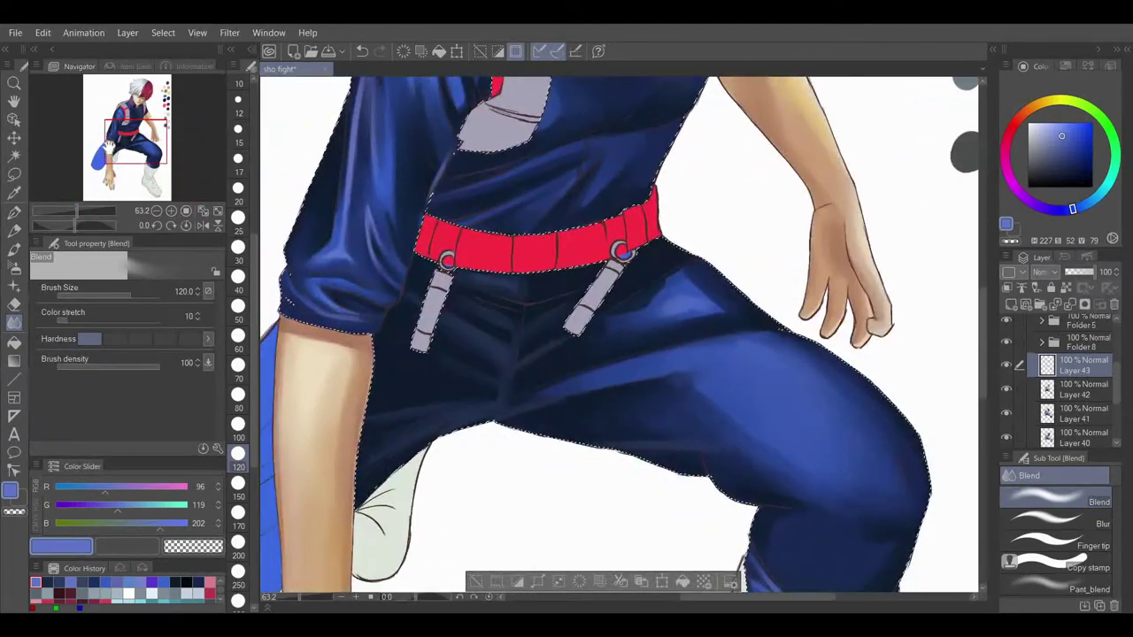
pyautogui.click(1059, 416)
pyautogui.click(1006, 415)
pyautogui.click(1006, 414)
pyautogui.press('e')
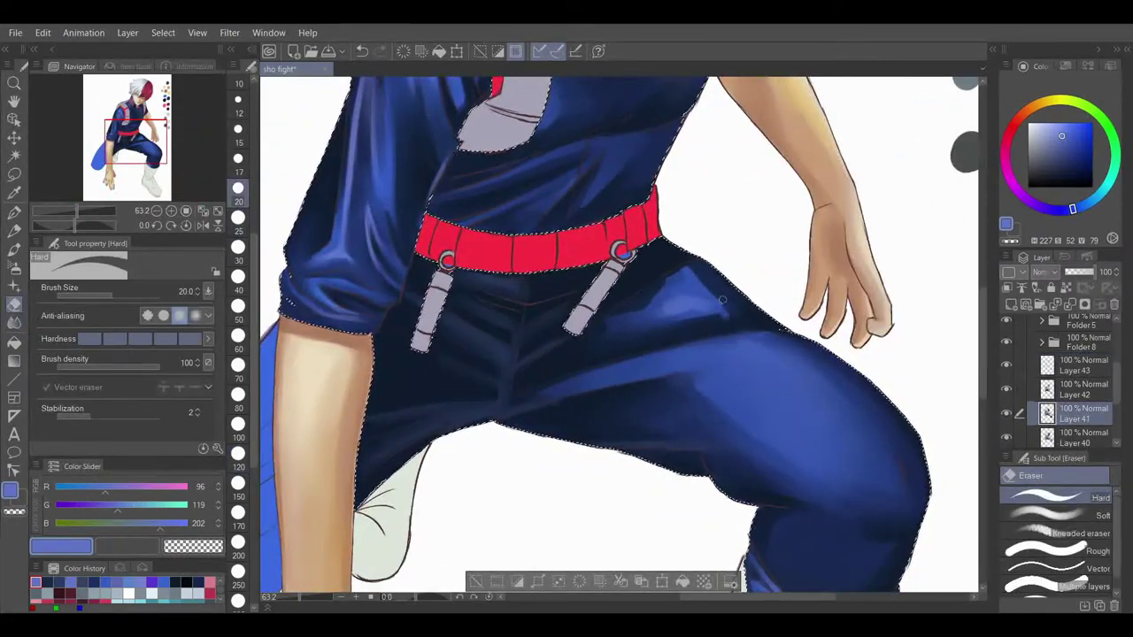
pyautogui.press('j')
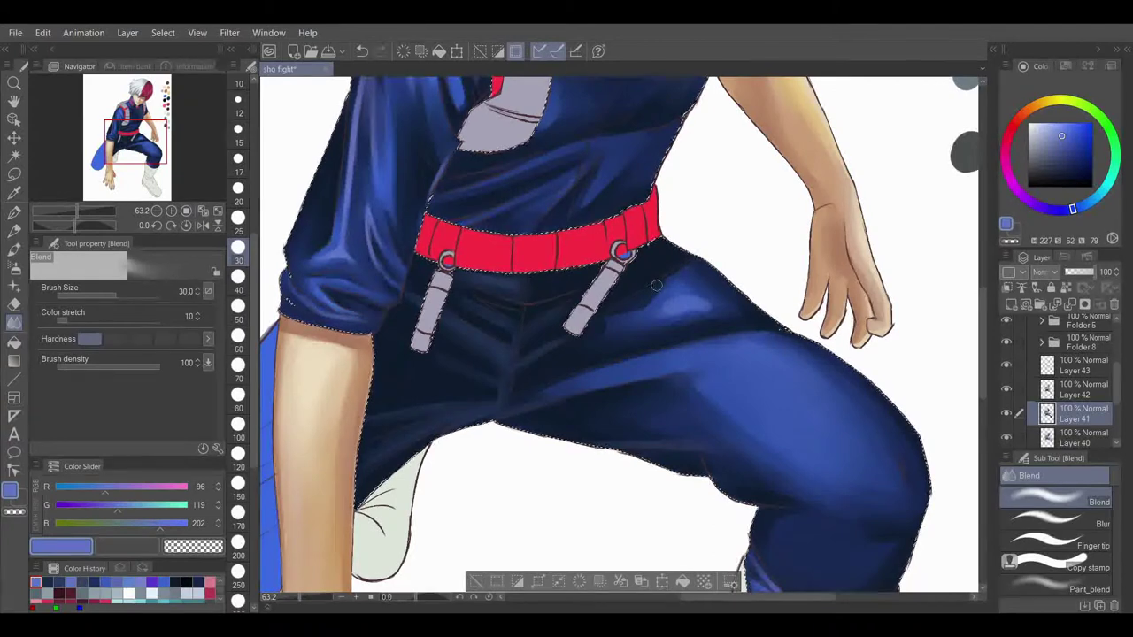
pyautogui.hotkey('alt', ']')
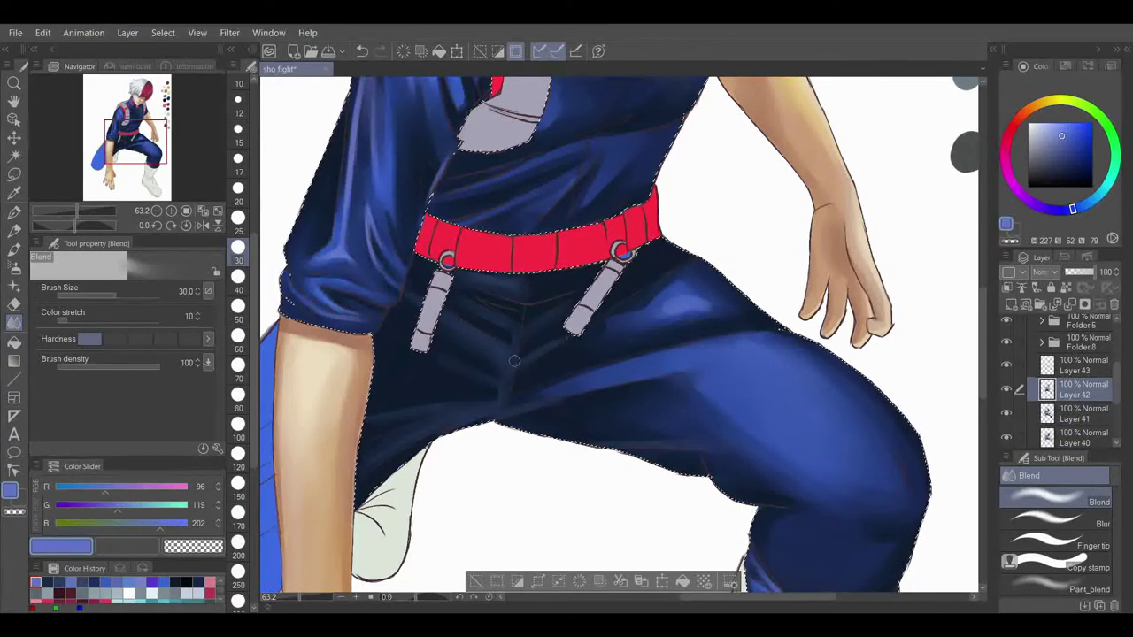
pyautogui.hotkey('alt', ']')
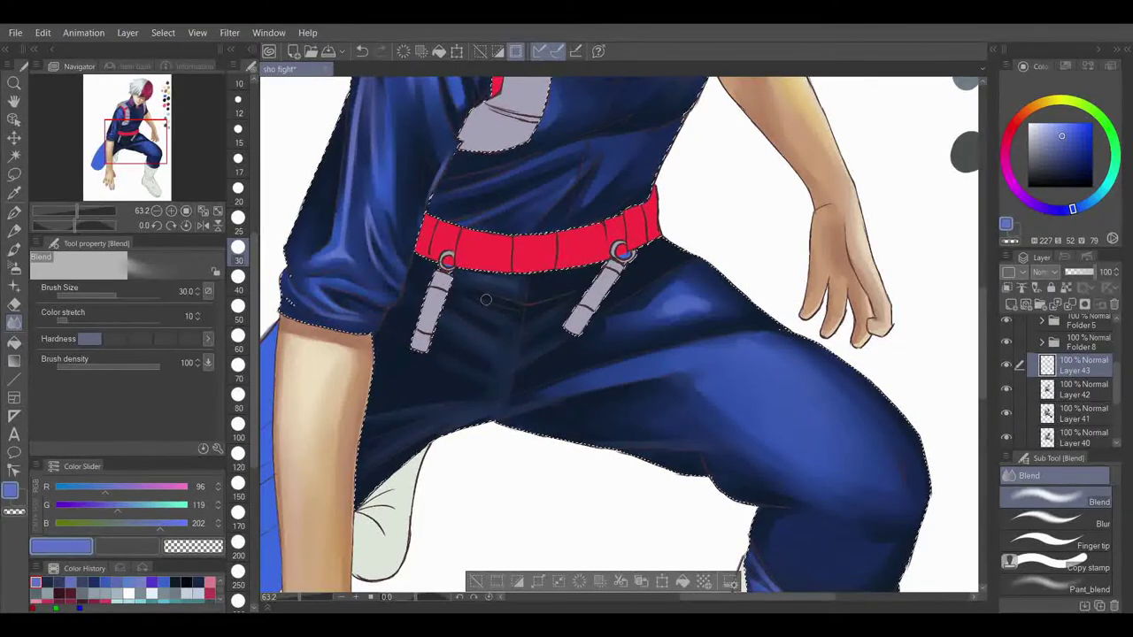
# - Deselect the suit area and save the illustration
pyautogui.moveTo(85, 208); pyautogui.dragTo(68, 208)
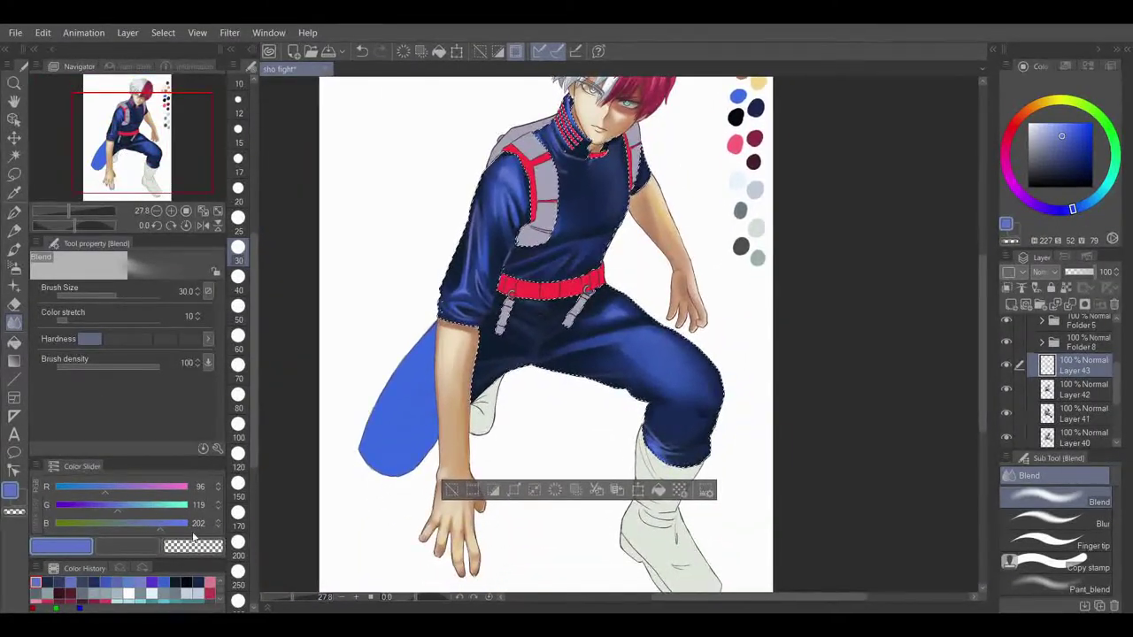
pyautogui.click(451, 492)
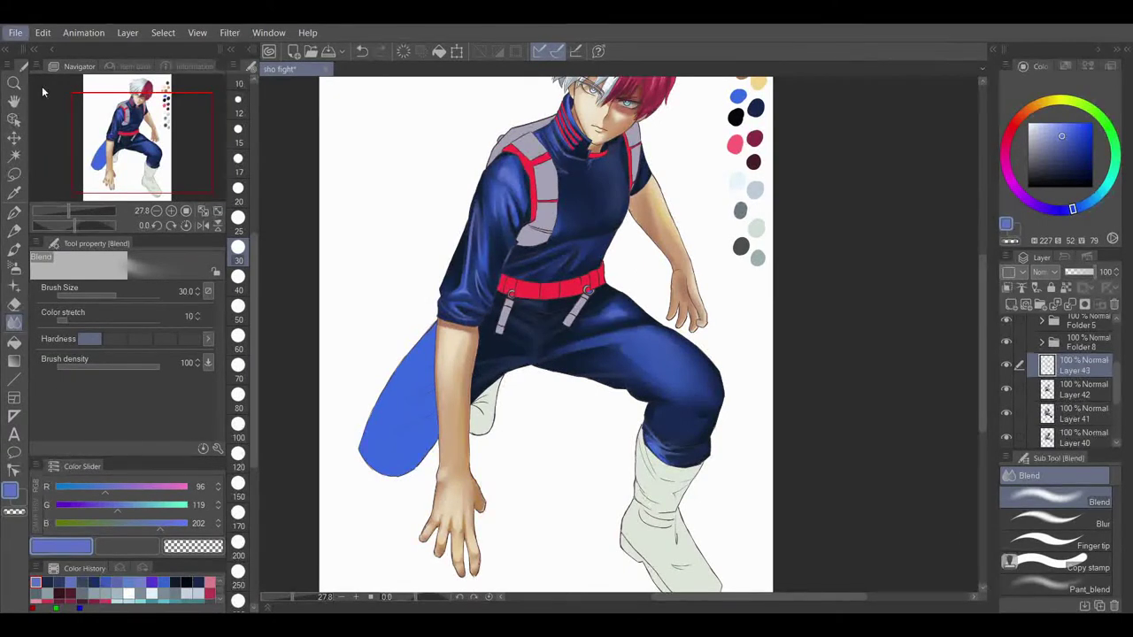
pyautogui.hotkey('ctrl', 's')
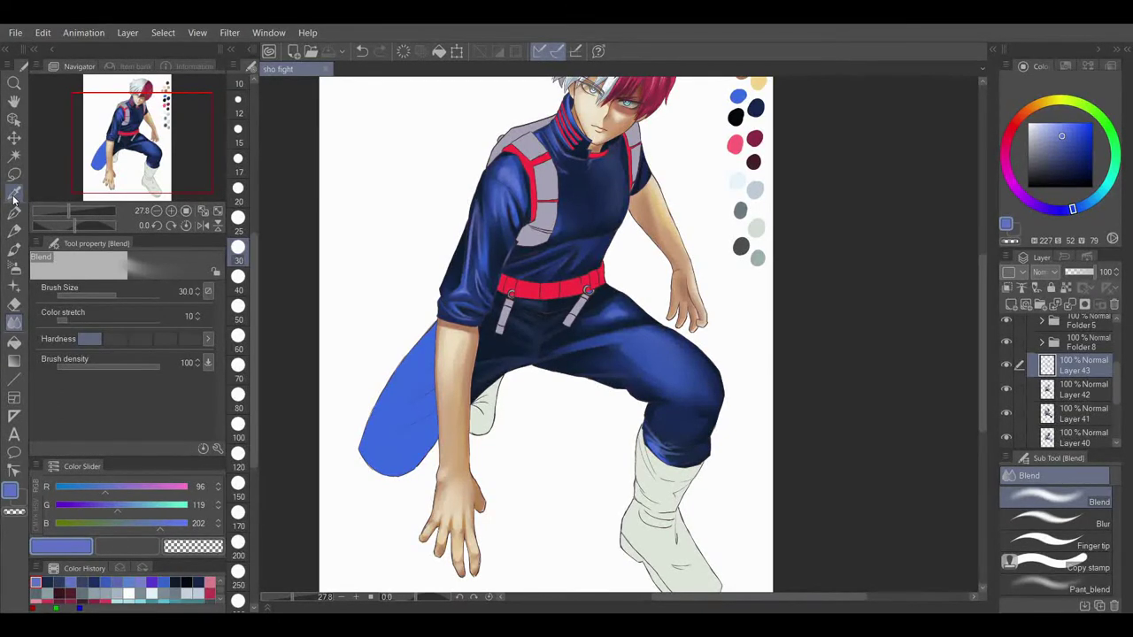
# - Sample the dark blue swatch (RGB 25, 39, 78), auto-select the flat blue kneeling leg on Layer 3, and make Layer 40 active
pyautogui.moveTo(982, 301)
pyautogui.mouseDown()
pyautogui.moveTo(979, 264)
pyautogui.moveTo(980, 289)
pyautogui.mouseUp()
pyautogui.keyDown('alt'); pyautogui.click(756, 139); pyautogui.keyUp('alt')
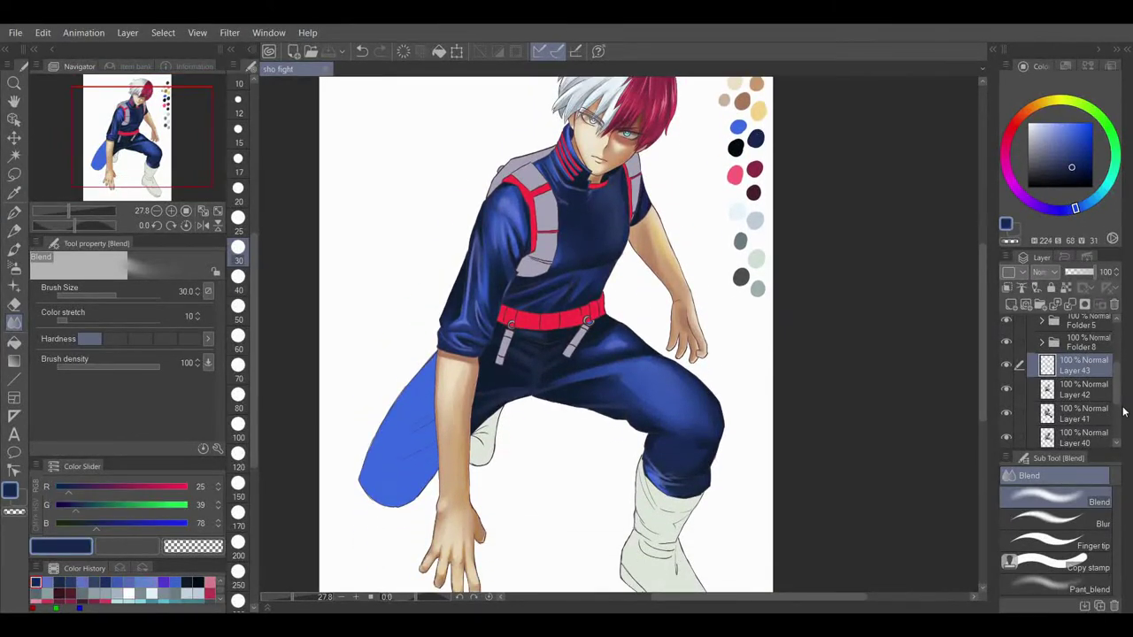
pyautogui.scroll(-2, 1122, 412)
pyautogui.click(1078, 410)
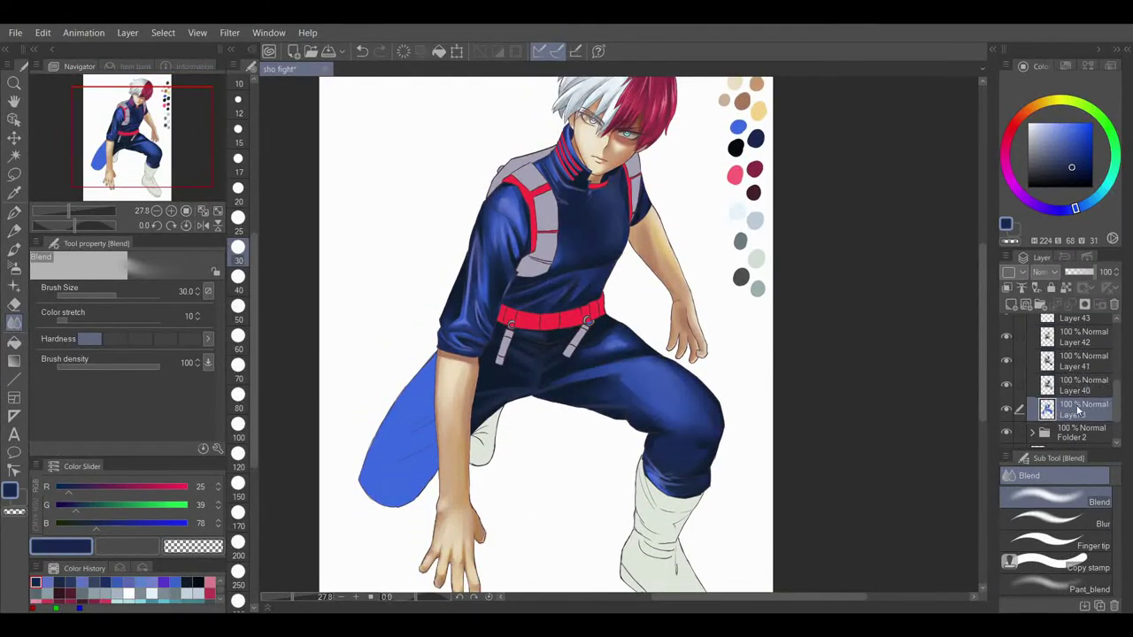
pyautogui.click(15, 157)
pyautogui.click(413, 439)
pyautogui.click(1065, 391)
# - Paint dark blue shadows along the outer edge and knee of the kneeling leg with Opaque watercolor at size 150
pyautogui.click(75, 212)
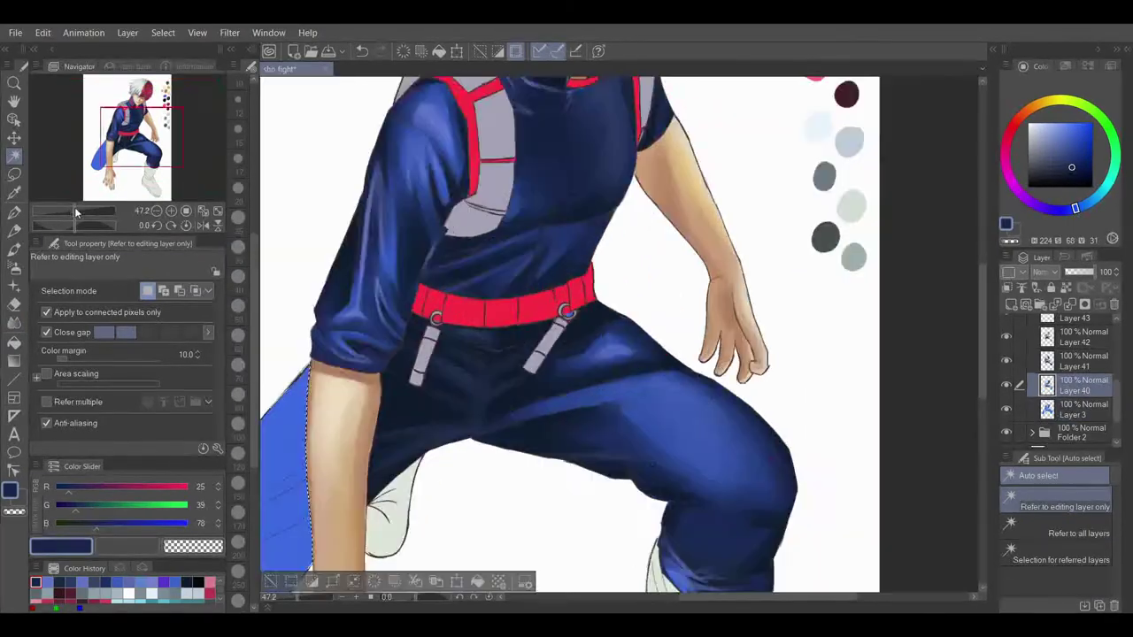
pyautogui.moveTo(75, 213); pyautogui.dragTo(77, 213)
pyautogui.click(113, 158)
pyautogui.click(14, 250)
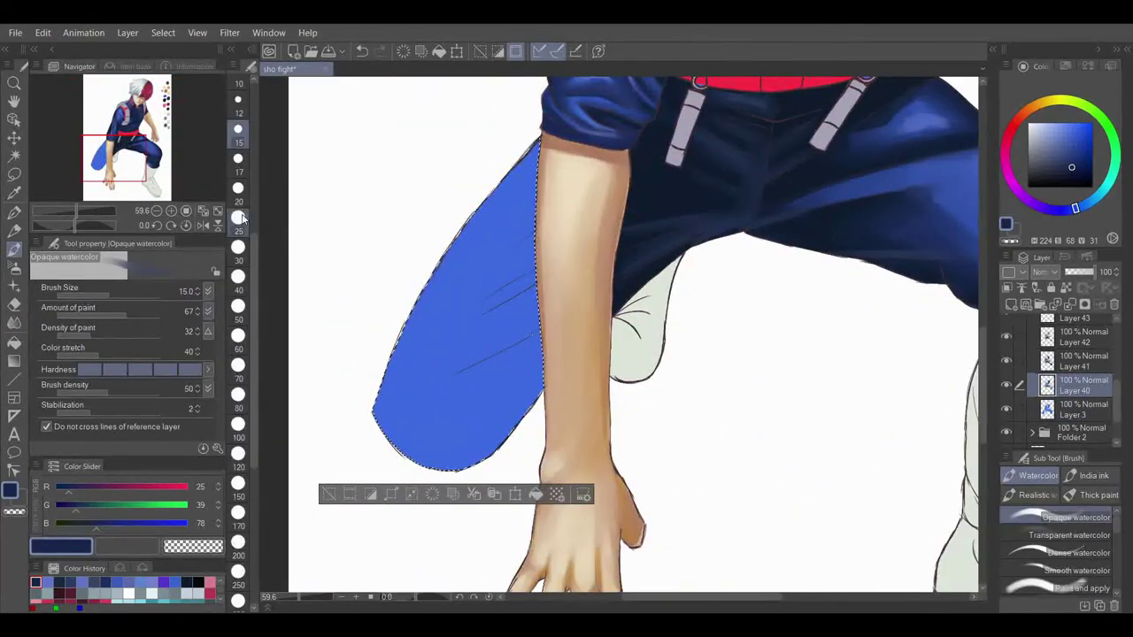
pyautogui.click(239, 482)
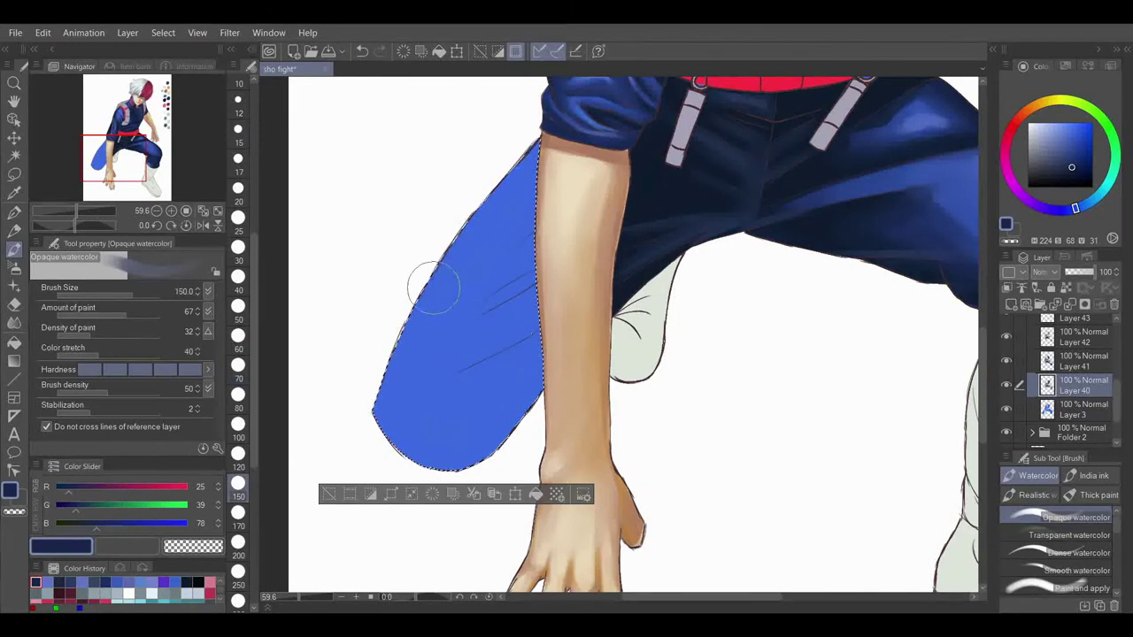
pyautogui.moveTo(525, 168)
pyautogui.mouseDown()
pyautogui.moveTo(397, 380)
pyautogui.moveTo(396, 431)
pyautogui.moveTo(418, 441)
pyautogui.moveTo(495, 418)
pyautogui.moveTo(488, 399)
pyautogui.moveTo(417, 422)
pyautogui.moveTo(514, 363)
pyautogui.mouseUp()
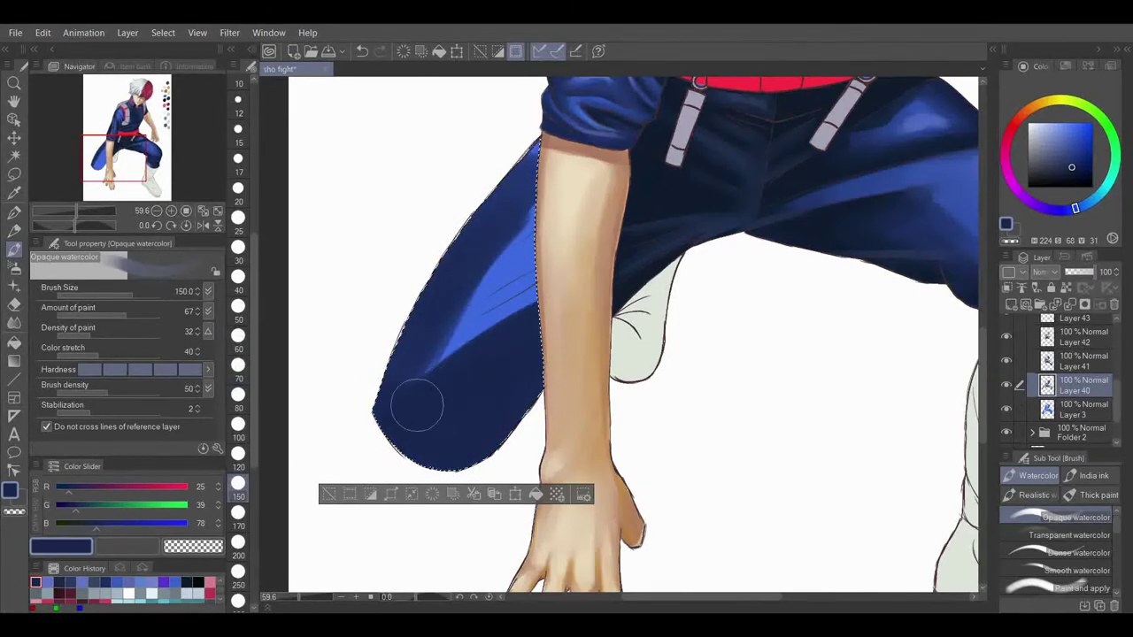
# - Blend the kneeling leg's dark blue shadows into the lighter blue at size 80
pyautogui.press('j')
pyautogui.click(238, 396)
pyautogui.moveTo(527, 199)
pyautogui.mouseDown()
pyautogui.moveTo(410, 409)
pyautogui.moveTo(444, 347)
pyautogui.mouseUp()
pyautogui.moveTo(549, 327)
pyautogui.mouseDown()
pyautogui.moveTo(463, 425)
pyautogui.moveTo(465, 402)
pyautogui.moveTo(386, 372)
pyautogui.moveTo(538, 345)
pyautogui.mouseUp()
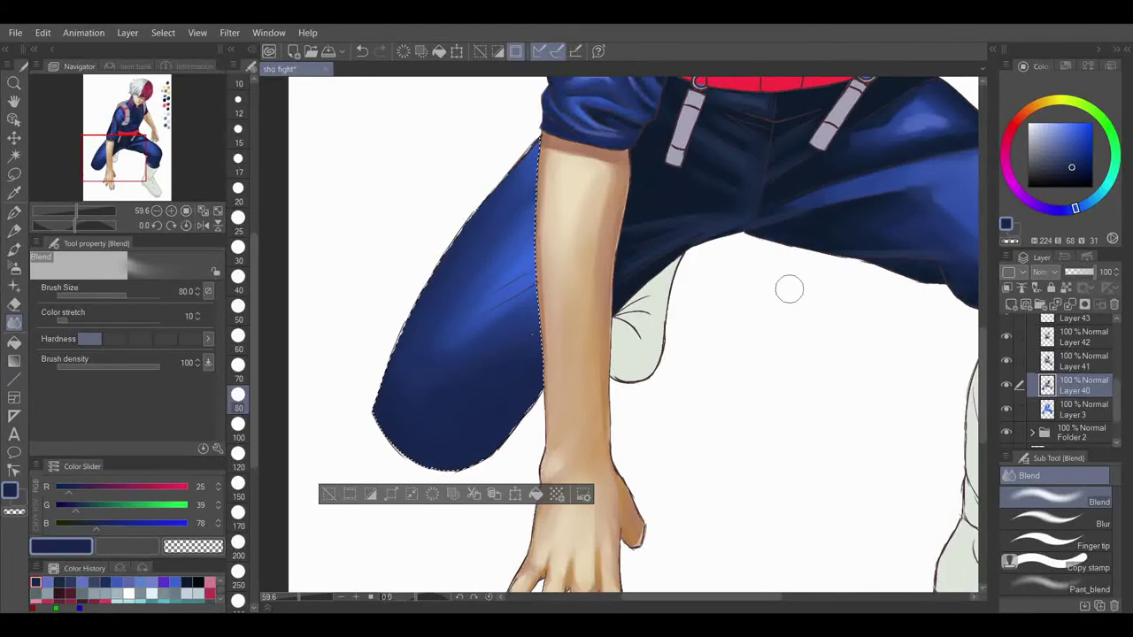
# - Paint deeper navy shadows (RGB 16, 29, 45) around the kneeling leg's edges on Layer 41 with Opaque watercolor at size 50
pyautogui.moveTo(656, 199)
pyautogui.mouseDown()
pyautogui.moveTo(256, 502)
pyautogui.moveTo(558, 103)
pyautogui.moveTo(585, 244)
pyautogui.mouseUp()
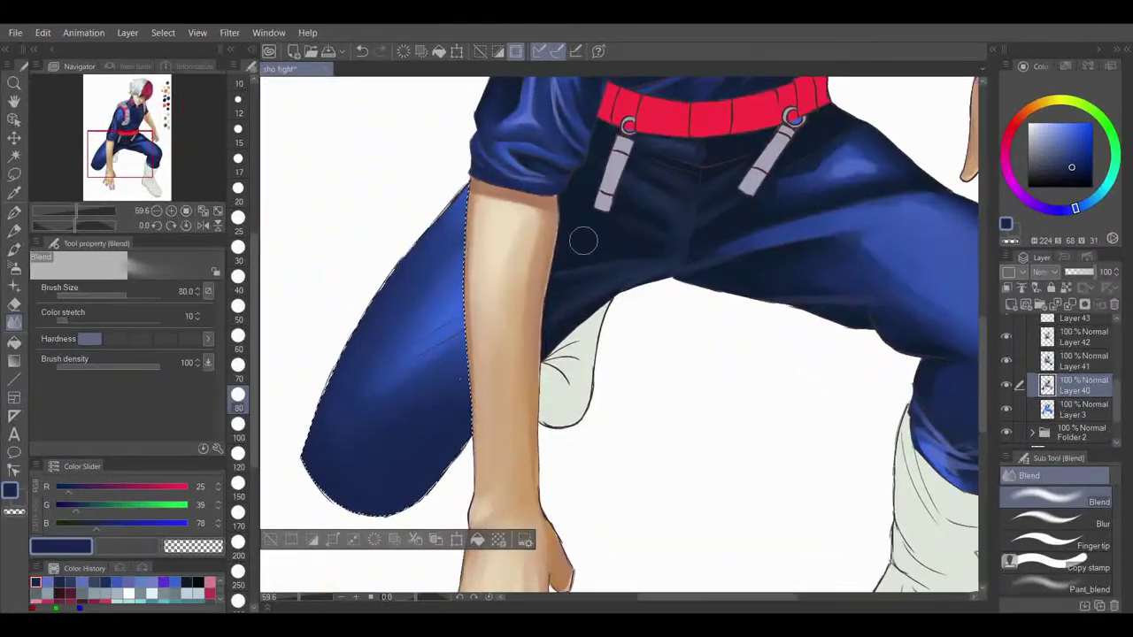
pyautogui.keyDown('alt'); pyautogui.click(585, 245); pyautogui.keyUp('alt')
pyautogui.click(14, 250)
pyautogui.click(1067, 364)
pyautogui.click(238, 309)
pyautogui.moveTo(273, 330)
pyautogui.mouseDown()
pyautogui.moveTo(416, 387)
pyautogui.moveTo(432, 380)
pyautogui.moveTo(438, 417)
pyautogui.moveTo(406, 427)
pyautogui.moveTo(467, 380)
pyautogui.moveTo(400, 443)
pyautogui.mouseUp()
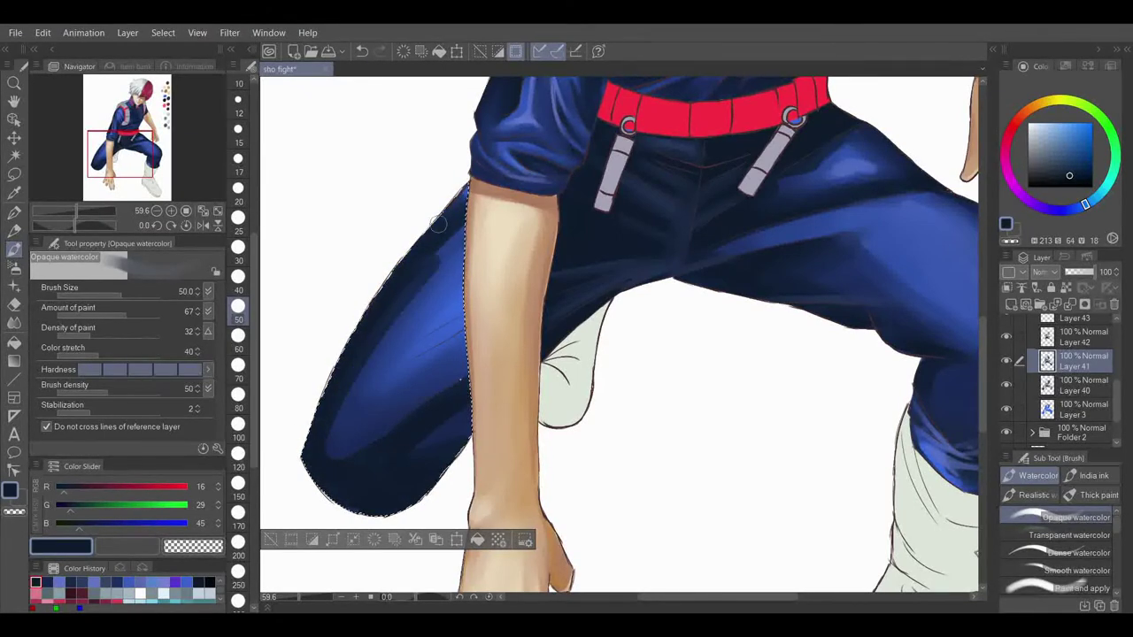
# - Shape the kneeling leg's folds with blue (RGB 36, 61, 125) at size 50, and blend the deep shadows on Layer 41 at size 80
pyautogui.keyDown('alt'); pyautogui.click(391, 340); pyautogui.keyUp('alt')
pyautogui.moveTo(416, 356)
pyautogui.mouseDown()
pyautogui.moveTo(448, 372)
pyautogui.moveTo(432, 341)
pyautogui.moveTo(374, 377)
pyautogui.mouseUp()
pyautogui.click(1068, 391)
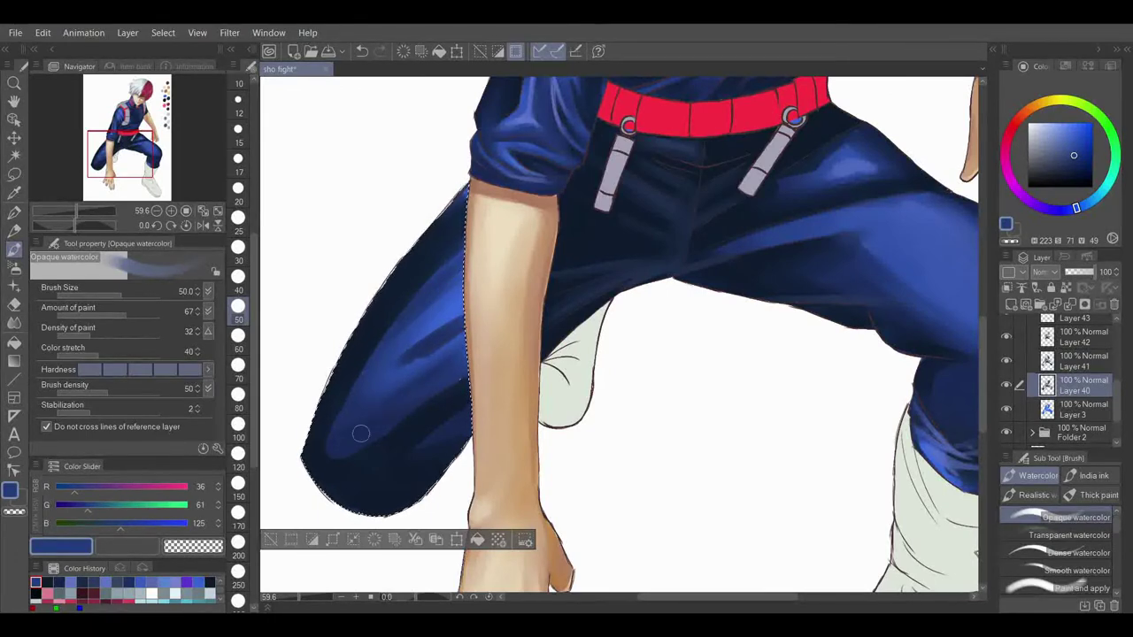
pyautogui.click(1073, 361)
pyautogui.press('j')
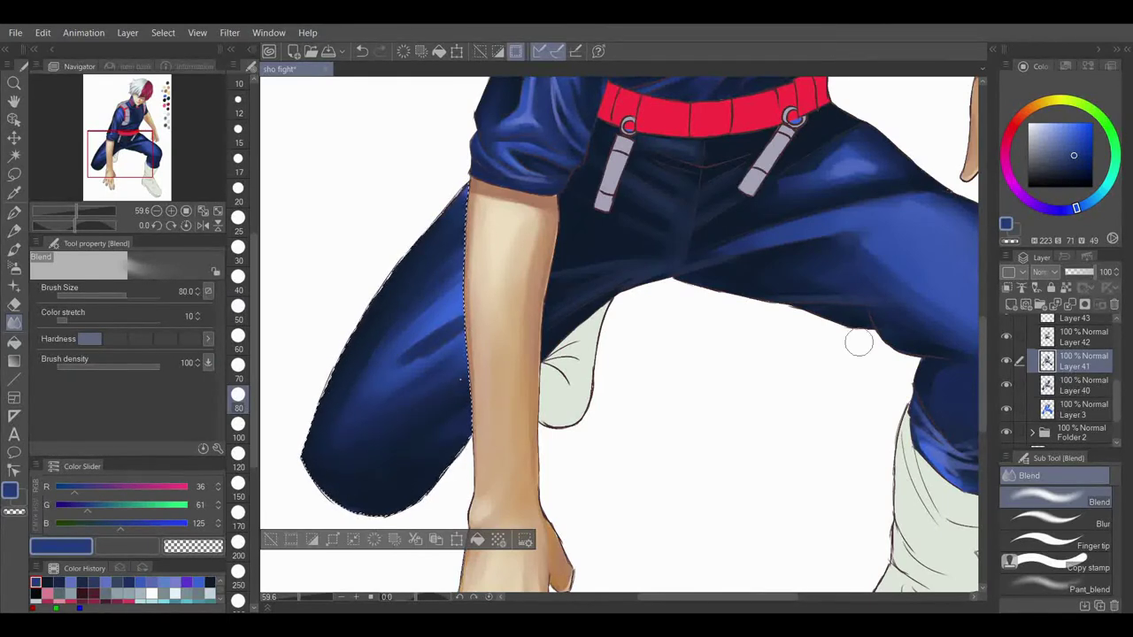
# - Paint light blue highlights (RGB 96, 119, 202) along the kneeling leg's folds on Layer 42 at size 50, and sample a muted blue there
pyautogui.click(1082, 386)
pyautogui.hotkey('alt', ']')
pyautogui.hotkey('alt', ']')
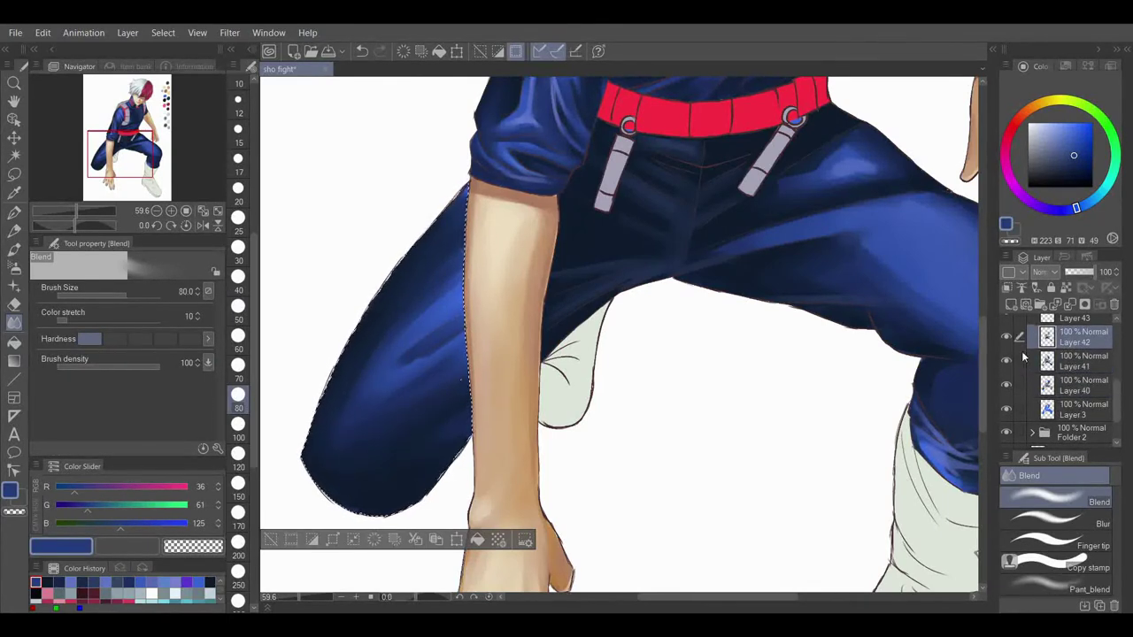
pyautogui.click(70, 583)
pyautogui.click(14, 251)
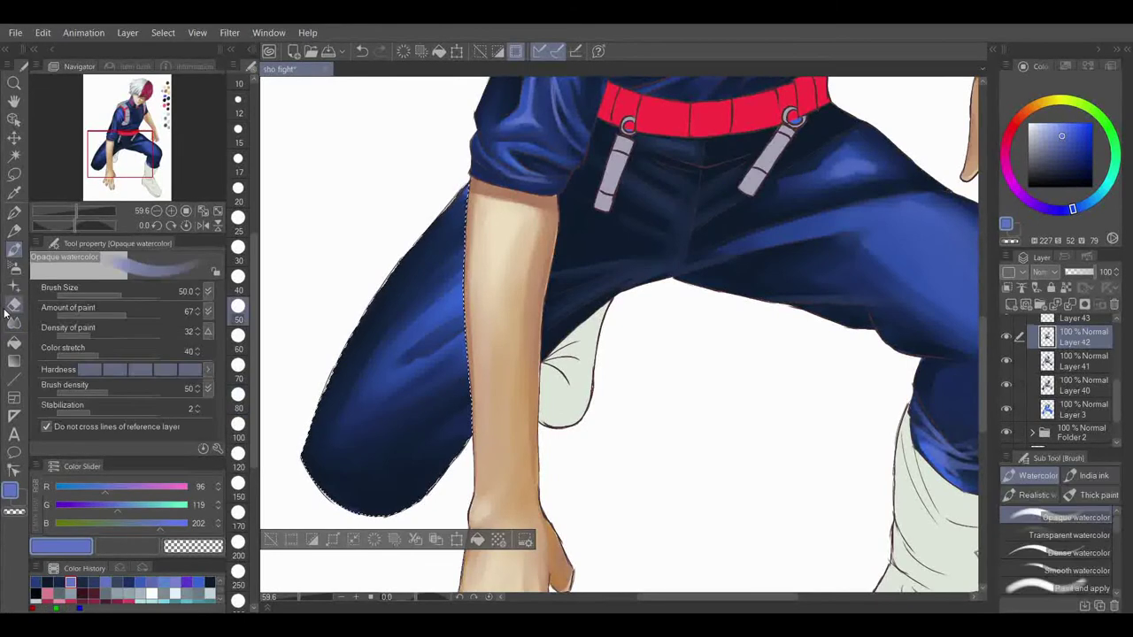
pyautogui.moveTo(1120, 408); pyautogui.dragTo(1119, 396)
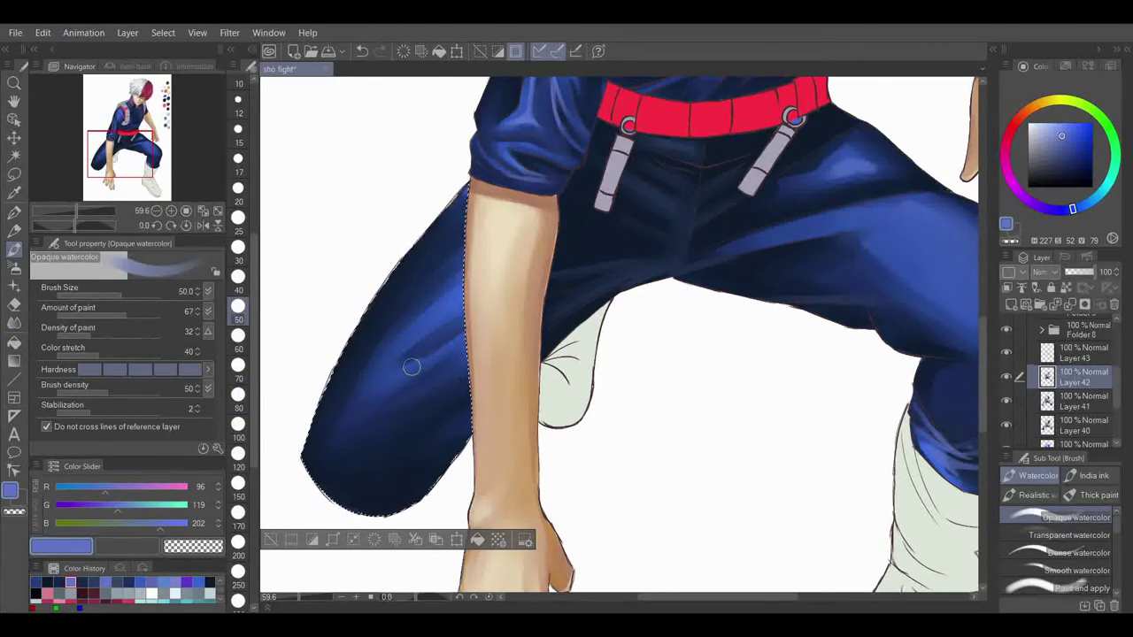
pyautogui.moveTo(411, 369); pyautogui.dragTo(484, 325)
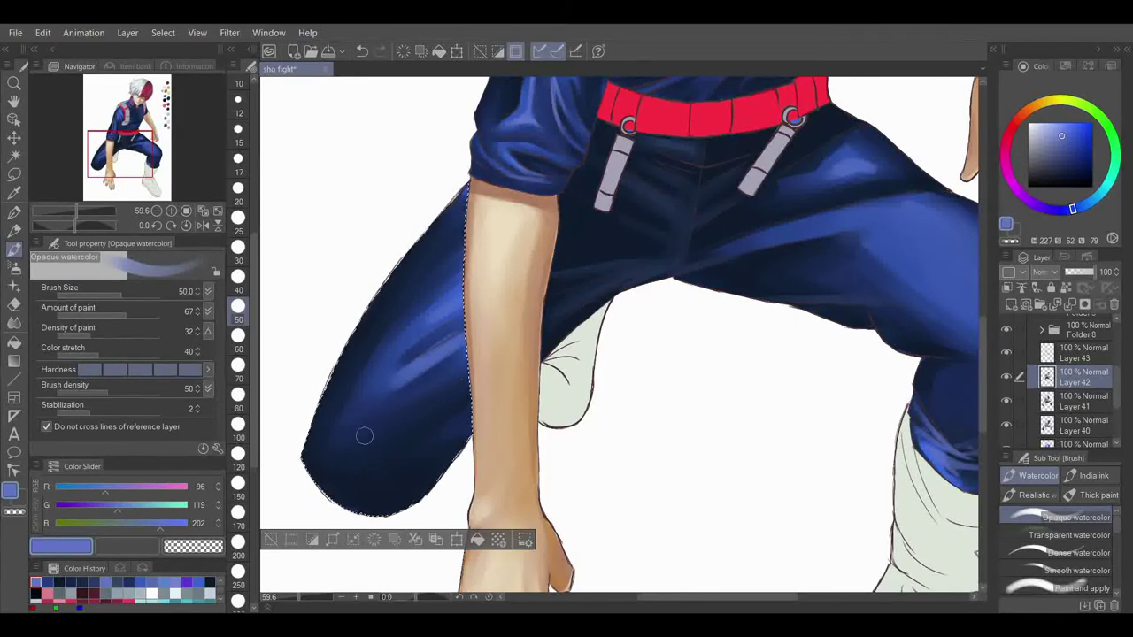
pyautogui.moveTo(355, 397)
pyautogui.mouseDown()
pyautogui.moveTo(421, 392)
pyautogui.moveTo(458, 374)
pyautogui.mouseUp()
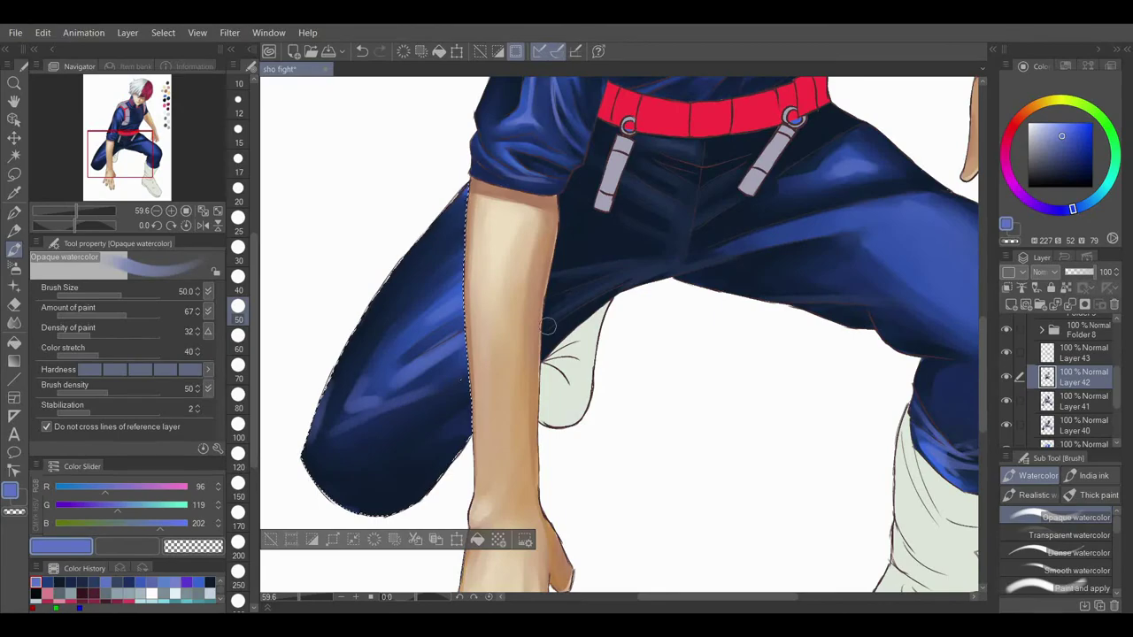
pyautogui.keyDown('alt'); pyautogui.click(460, 378); pyautogui.keyUp('alt')
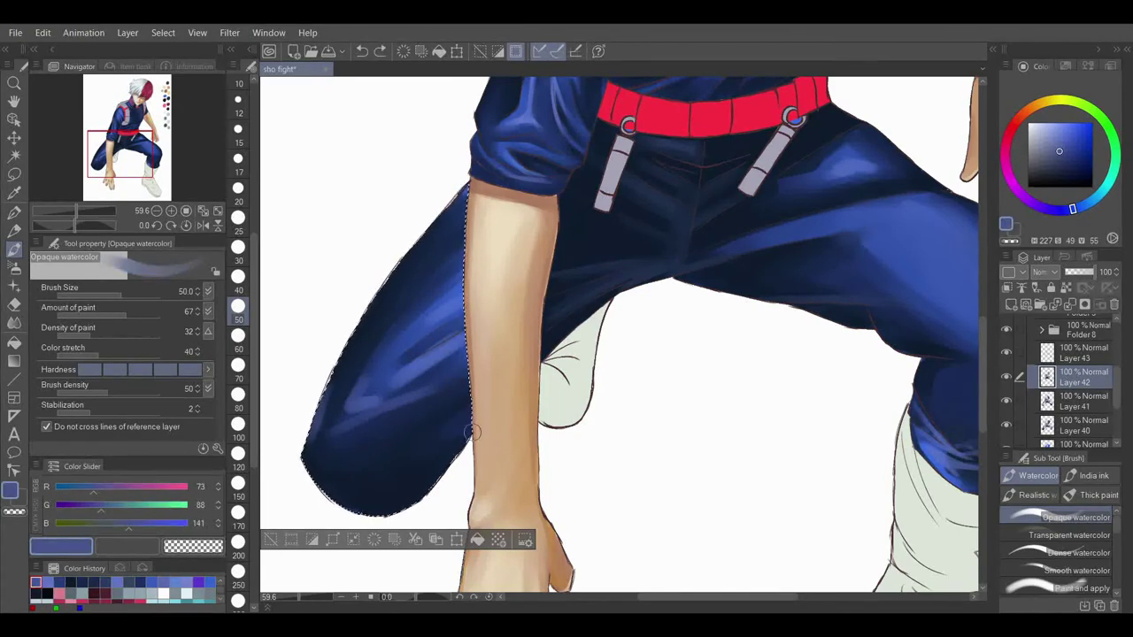